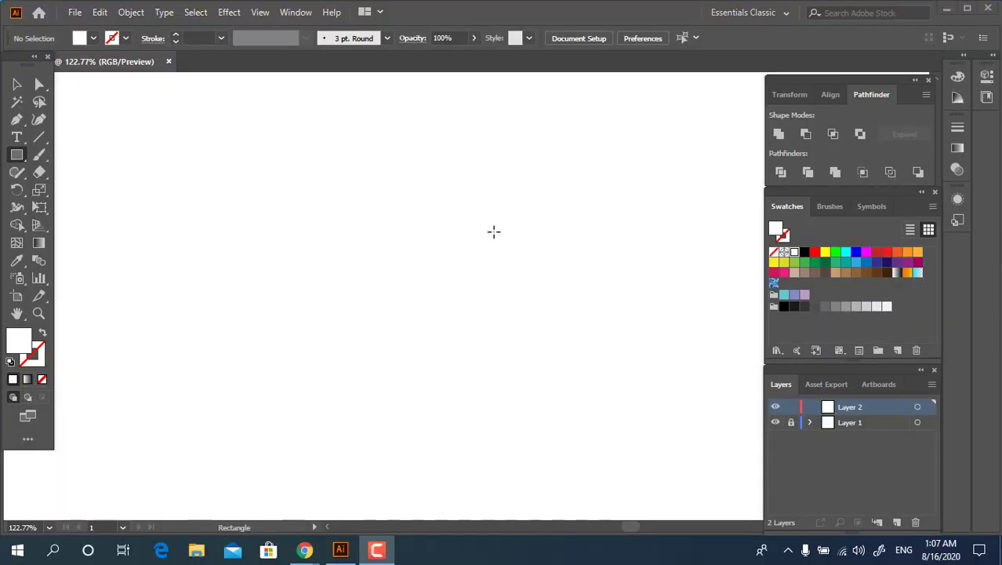
# Step: Set the fill colour to light peach FCD4B1 and draw a rectangle about 109 by 150 px for the head
pyautogui.click(26, 344)
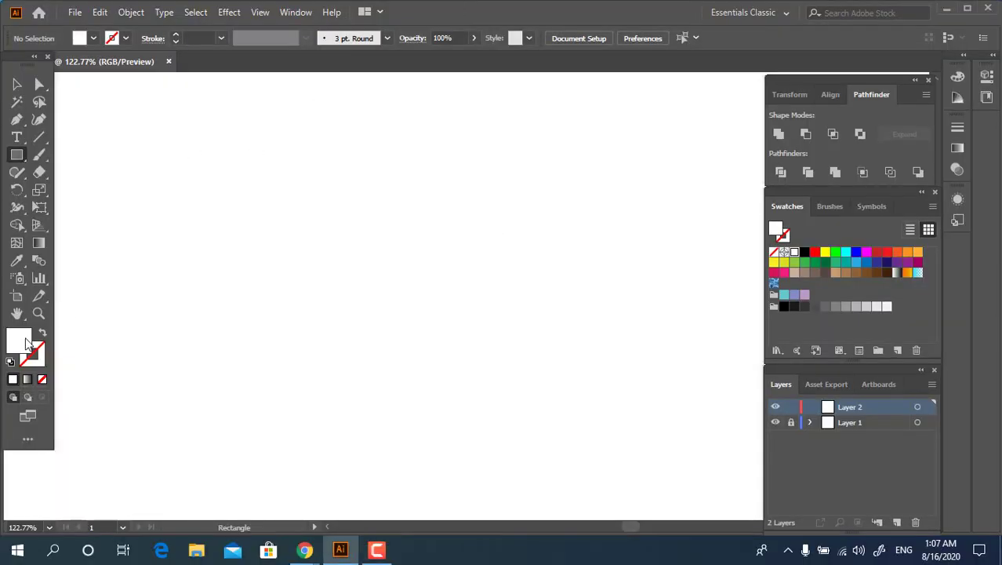
pyautogui.doubleClick(27, 344)
pyautogui.moveTo(116, 78); pyautogui.dragTo(73, 57)
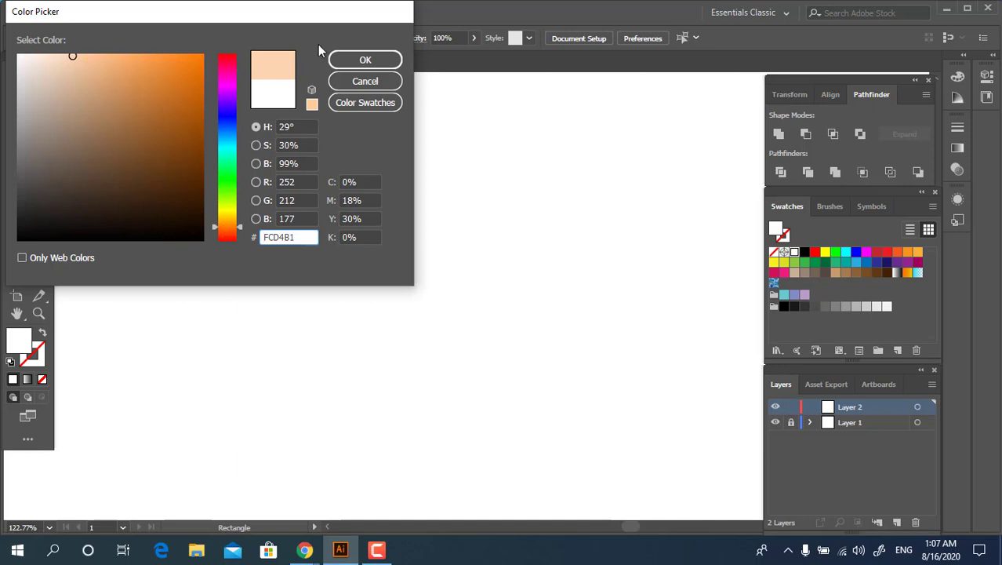
pyautogui.click(362, 59)
pyautogui.moveTo(326, 140); pyautogui.dragTo(462, 326)
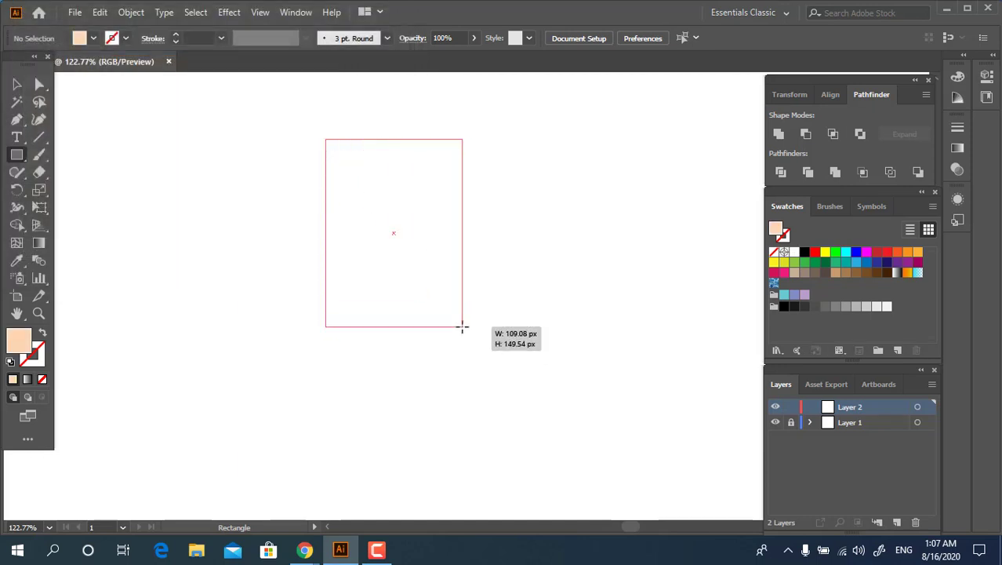
# Step: Fully round the head rectangle's corners and centre it horizontally and vertically on the artboard
pyautogui.click(39, 84)
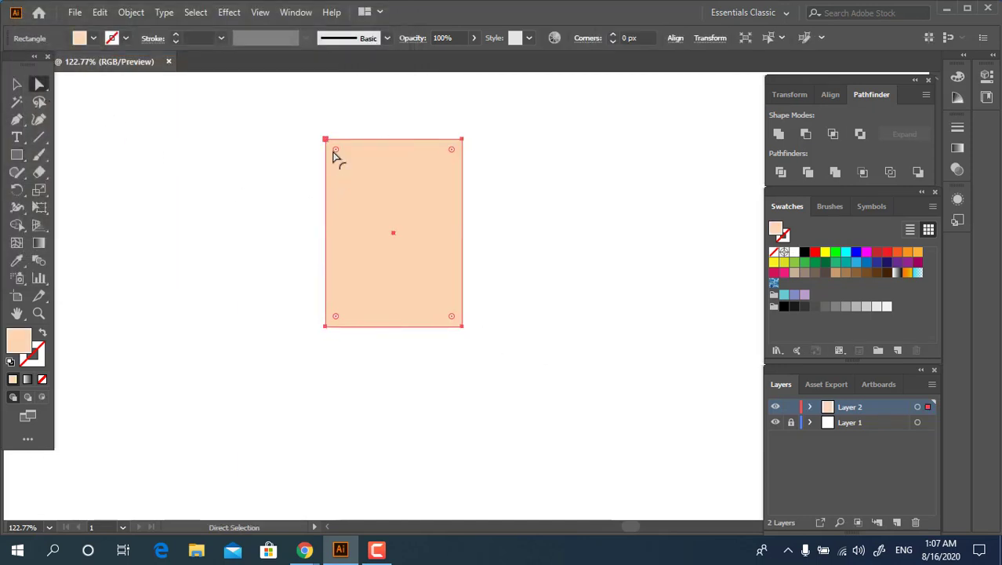
pyautogui.moveTo(336, 157); pyautogui.dragTo(373, 275)
pyautogui.click(17, 84)
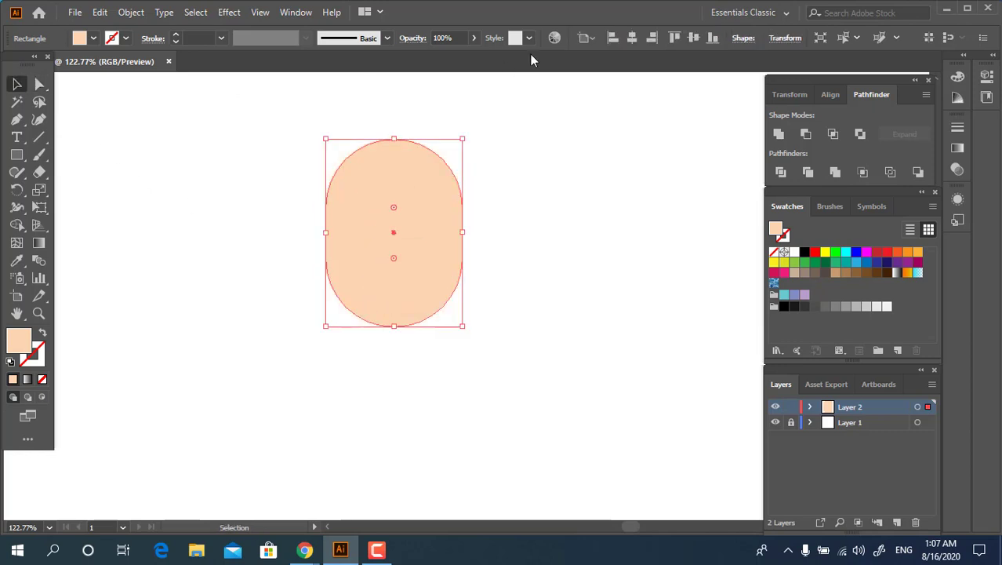
pyautogui.click(633, 40)
pyautogui.click(694, 38)
# Step: Change the head shape's fill to a slightly darker, more saturated peach tone and deselect it
pyautogui.press('space')
pyautogui.moveTo(404, 264); pyautogui.dragTo(534, 391)
pyautogui.press('z')
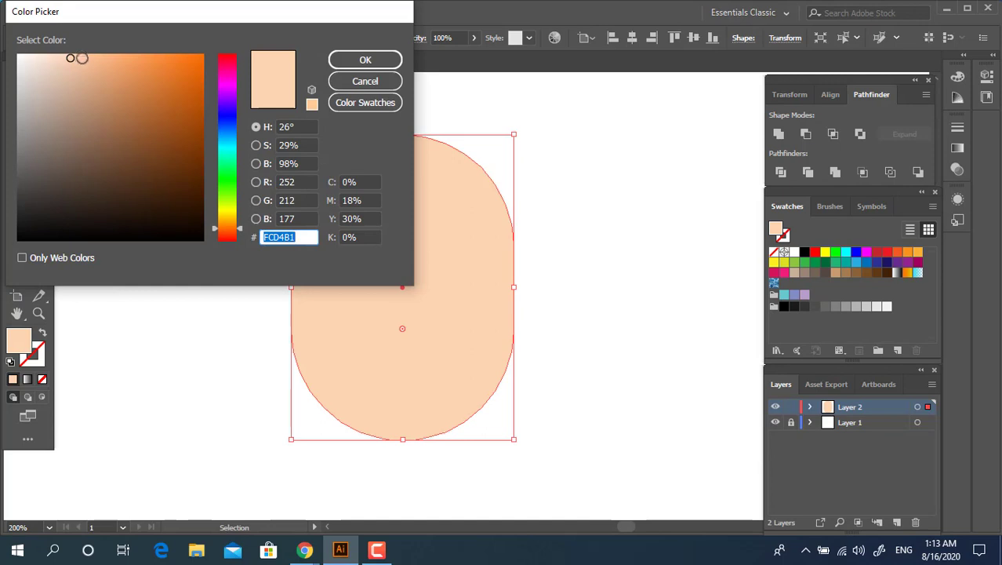
pyautogui.moveTo(71, 58); pyautogui.dragTo(89, 65)
pyautogui.click(365, 60)
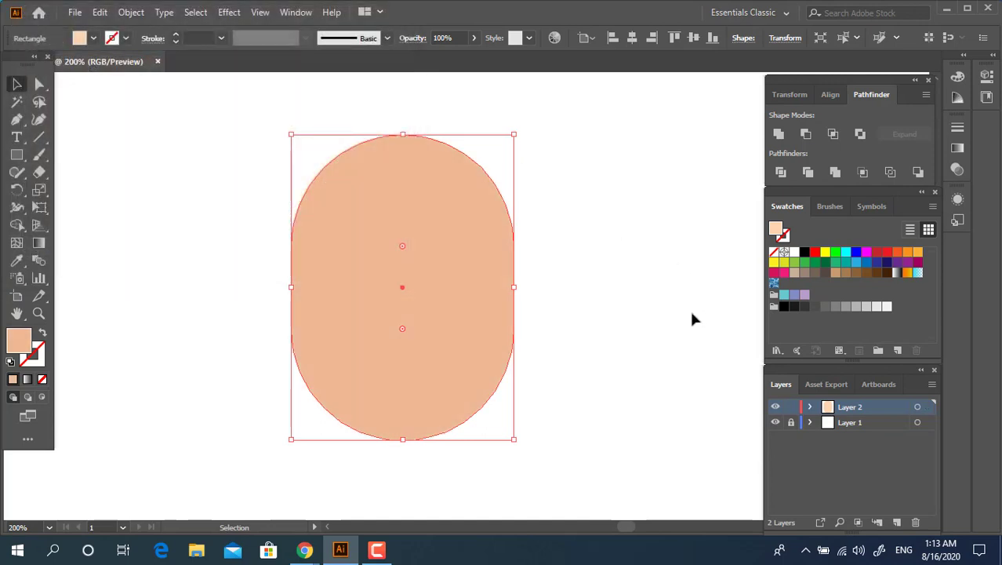
pyautogui.click(149, 208)
# Step: Draw a small upright rectangle on the left half of the face for an eye and fill it dark brown
pyautogui.click(17, 154)
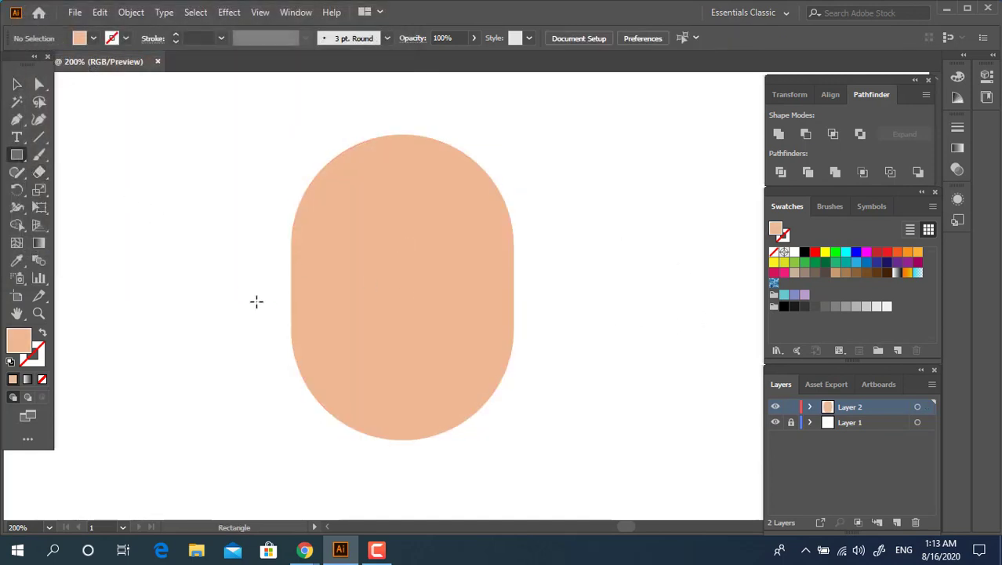
pyautogui.moveTo(374, 273); pyautogui.dragTo(375, 273)
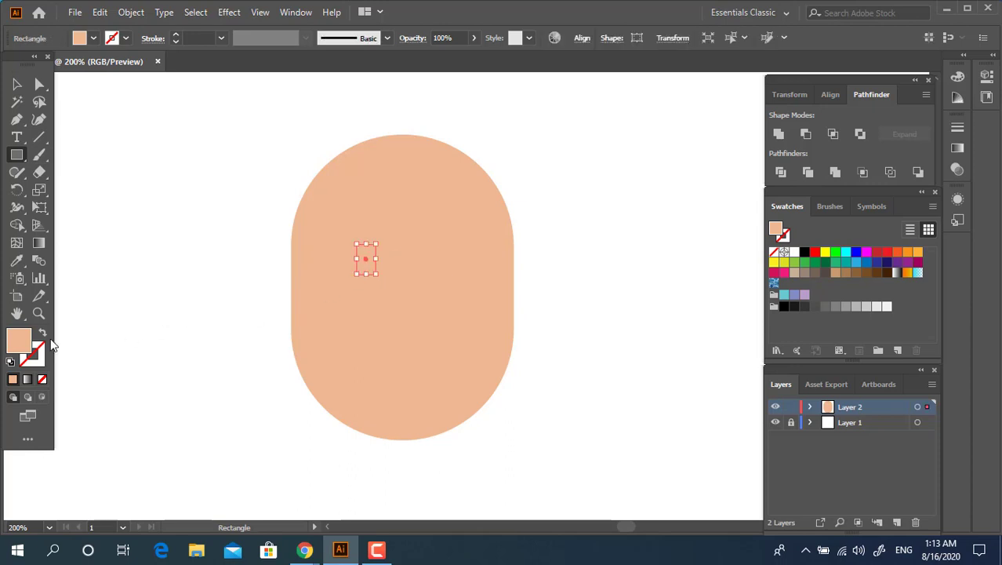
pyautogui.doubleClick(20, 342)
pyautogui.moveTo(82, 165); pyautogui.dragTo(61, 180)
pyautogui.click(392, 60)
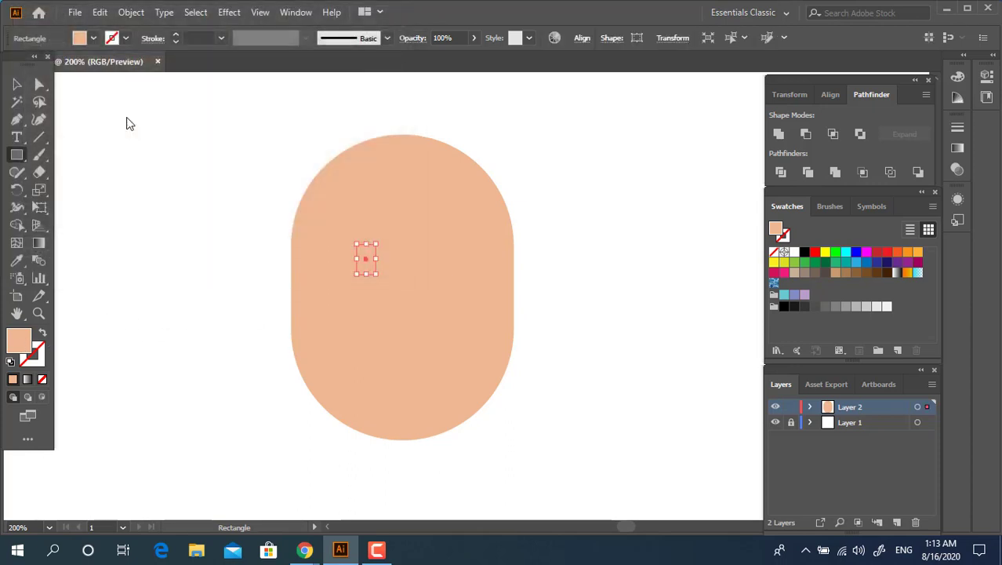
# Step: Fully round the corners of the small dark brown eye rectangle and deselect it
pyautogui.click(39, 84)
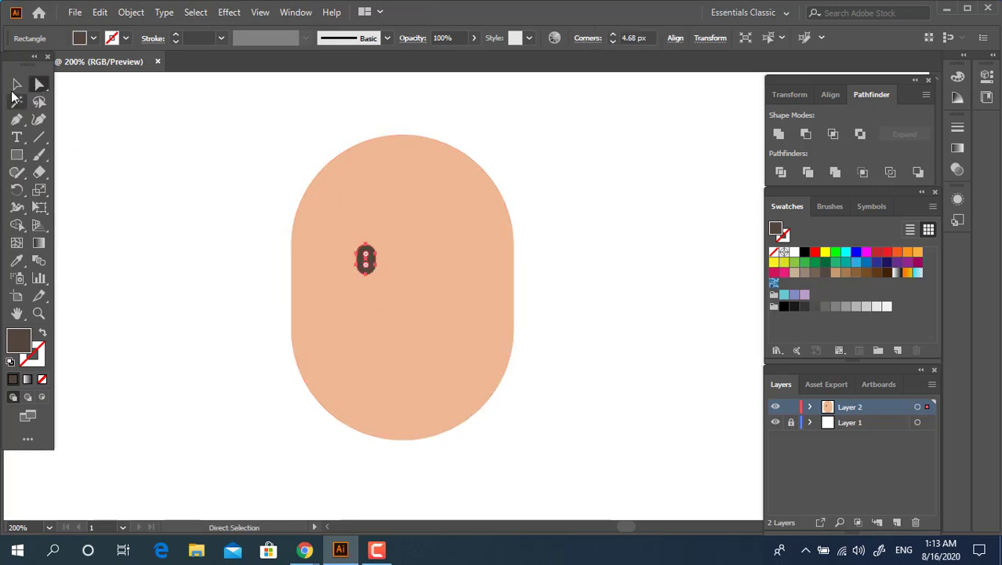
pyautogui.press('v')
pyautogui.click(594, 337)
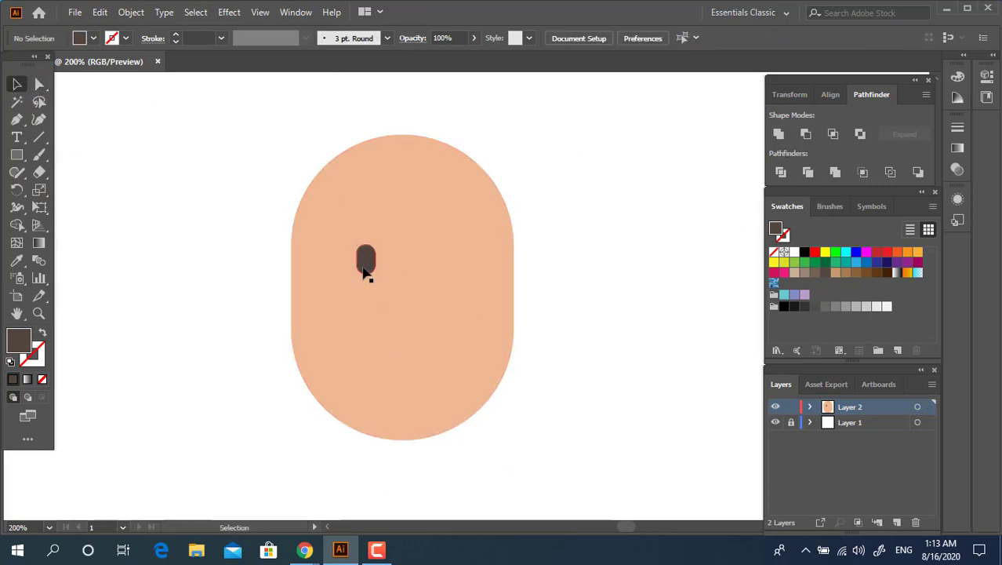
# Step: Duplicate the eye onto the right half of the face and group the two eyes slightly lower on the face
pyautogui.moveTo(367, 272); pyautogui.dragTo(453, 298)
pyautogui.click(611, 358)
pyautogui.keyDown('shift'); pyautogui.click(367, 291); pyautogui.keyUp('shift')
pyautogui.rightClick(450, 300)
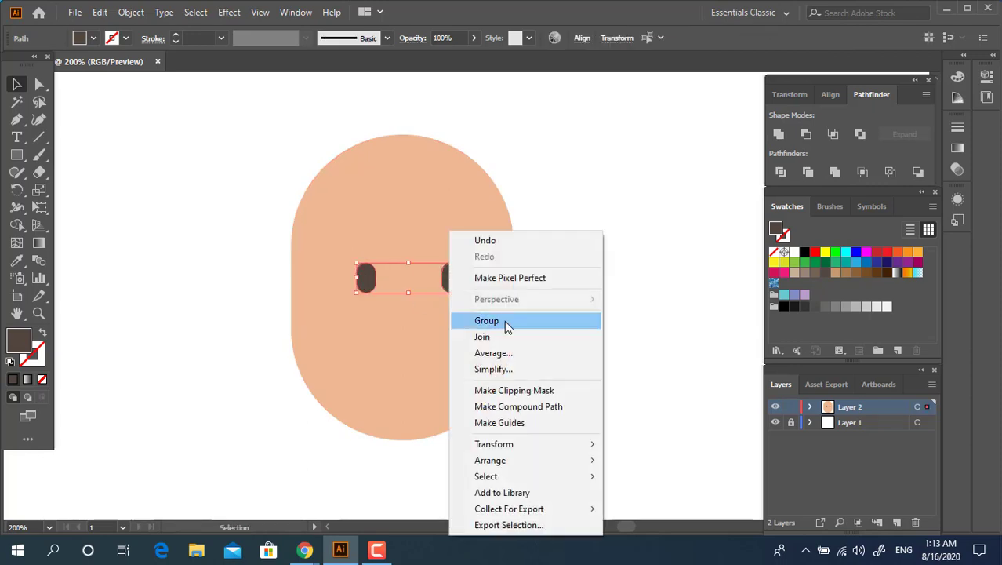
pyautogui.click(527, 321)
# Step: Align the grouped eyes and the head to the same horizontal centre
pyautogui.moveTo(526, 397); pyautogui.dragTo(166, 208)
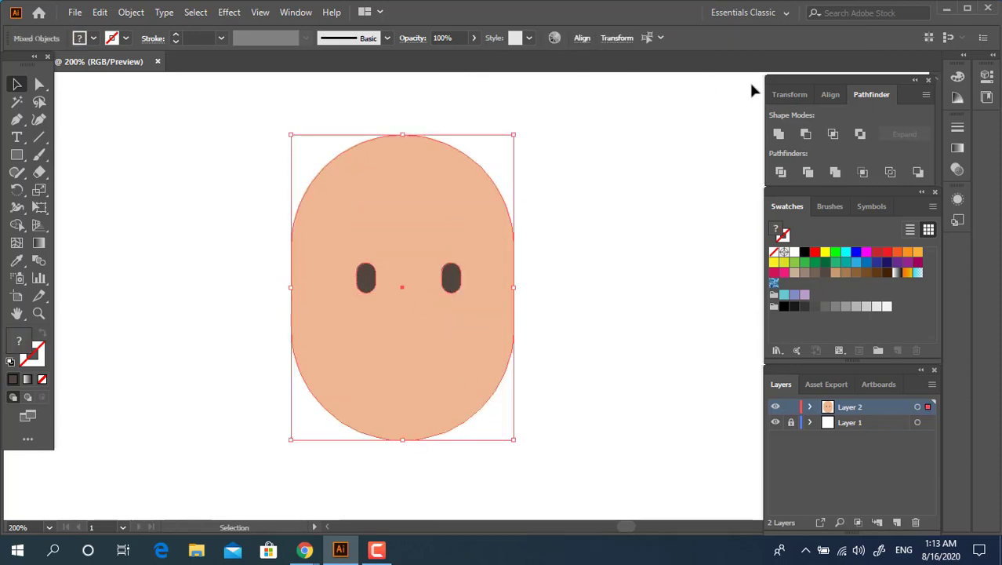
pyautogui.click(581, 39)
pyautogui.click(460, 80)
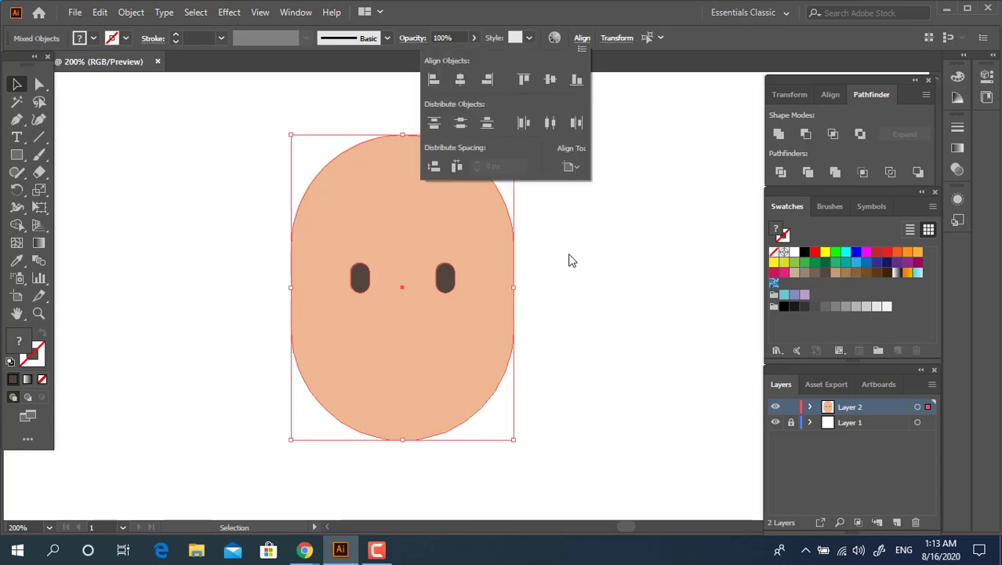
pyautogui.click(570, 275)
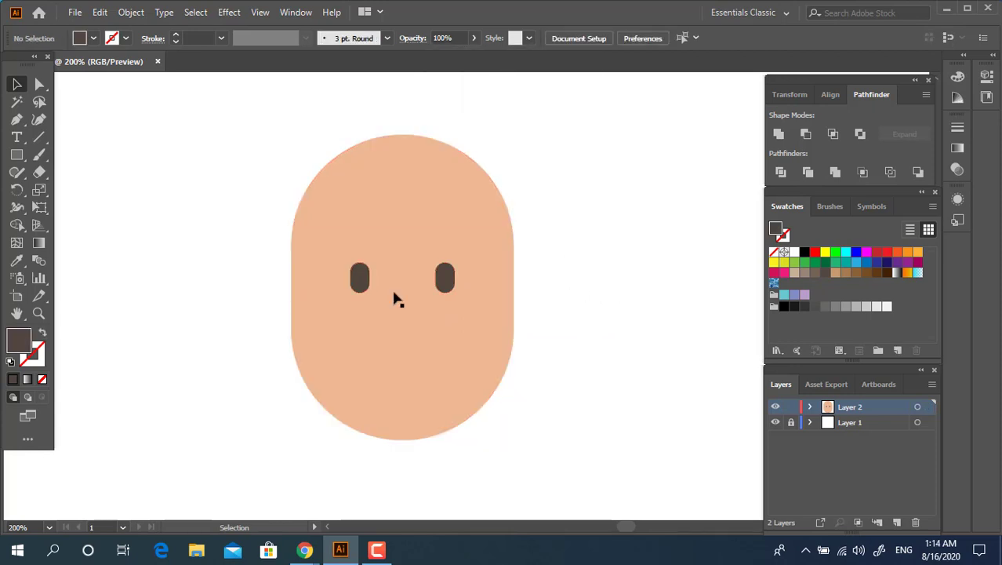
# Step: Draw a dark brown circle below the eyes and a wide rectangle covering its upper half
pyautogui.moveTo(18, 157); pyautogui.dragTo(71, 188)
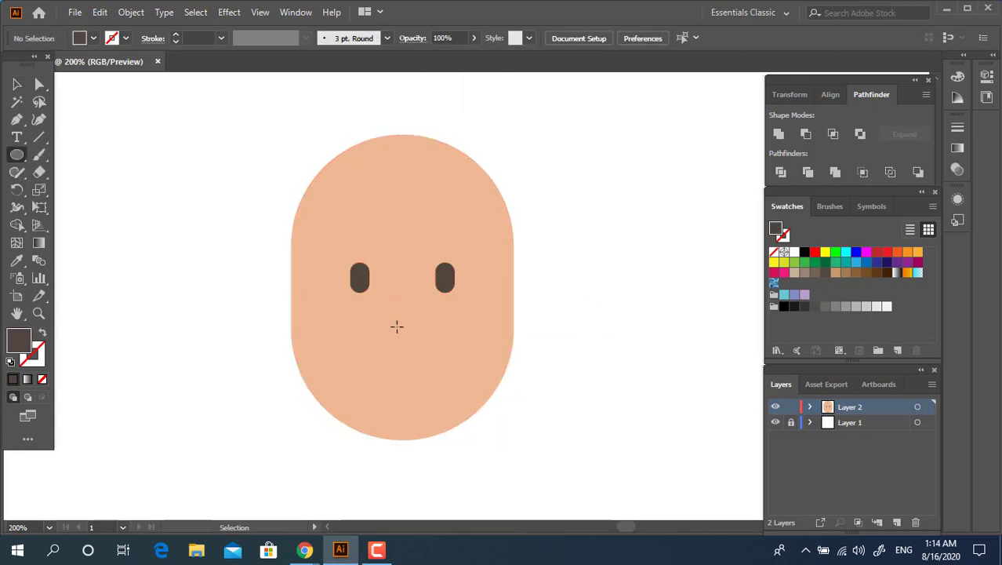
pyautogui.moveTo(356, 318); pyautogui.dragTo(455, 416)
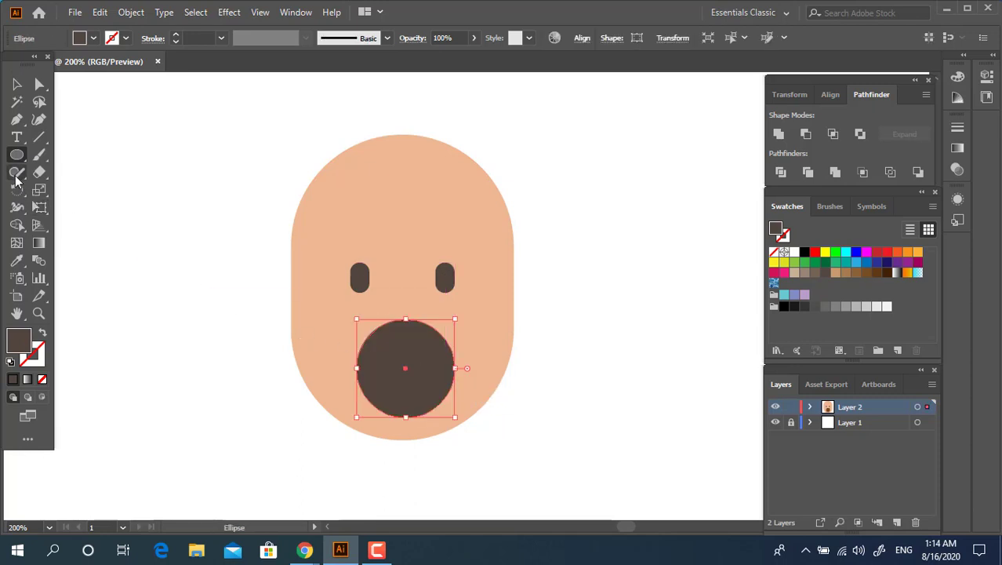
pyautogui.moveTo(17, 155); pyautogui.dragTo(78, 152)
pyautogui.moveTo(337, 368); pyautogui.dragTo(499, 316)
# Step: Divide the mouth circle with the overlapping rectangle using Pathfinder, leaving out the head, and ungroup the pieces
pyautogui.click(17, 85)
pyautogui.keyDown('shift'); pyautogui.click(354, 378); pyautogui.keyUp('shift')
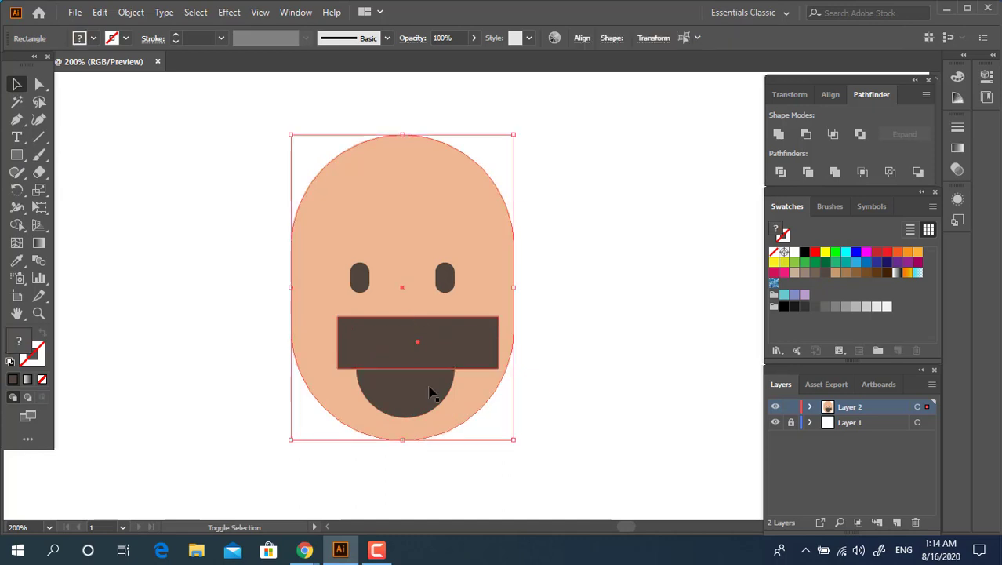
pyautogui.keyDown('shift'); pyautogui.click(430, 386); pyautogui.keyUp('shift')
pyautogui.keyDown('shift'); pyautogui.click(483, 386); pyautogui.keyUp('shift')
pyautogui.click(780, 172)
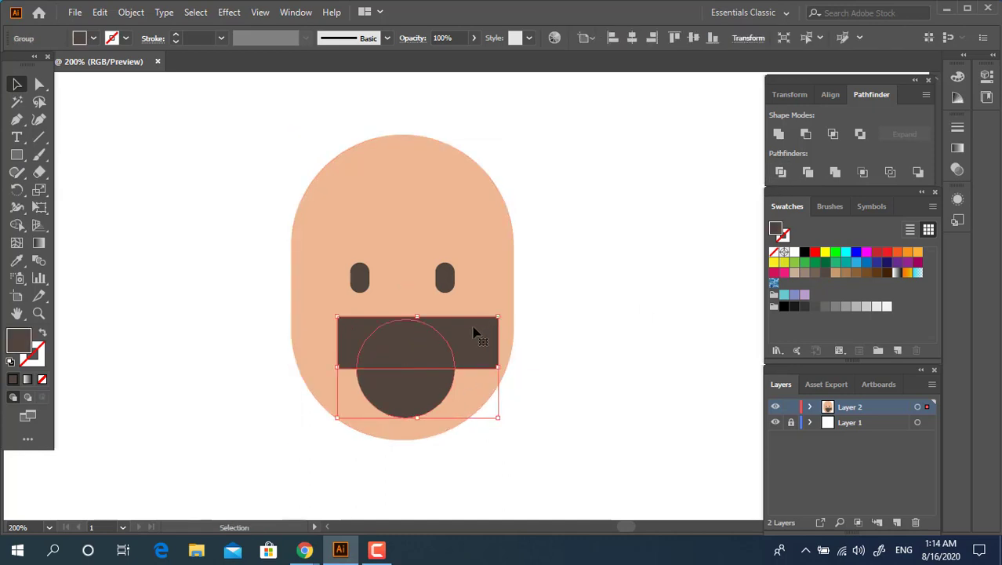
pyautogui.rightClick(449, 333)
pyautogui.click(490, 200)
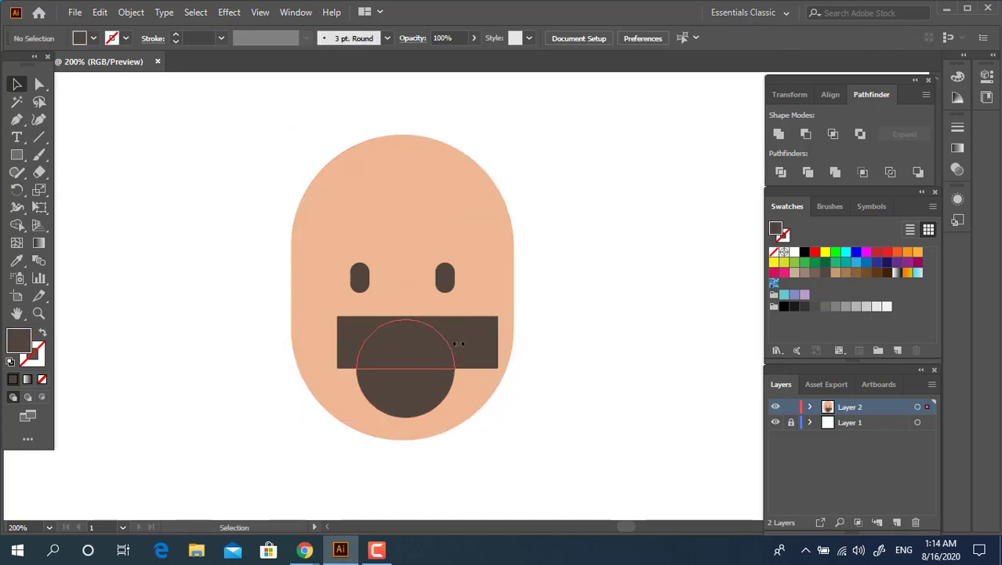
# Step: Delete the rectangle pieces and the circle's upper half, and move the remaining half circle up beneath the eyes
pyautogui.click(443, 351)
pyautogui.press('Delete')
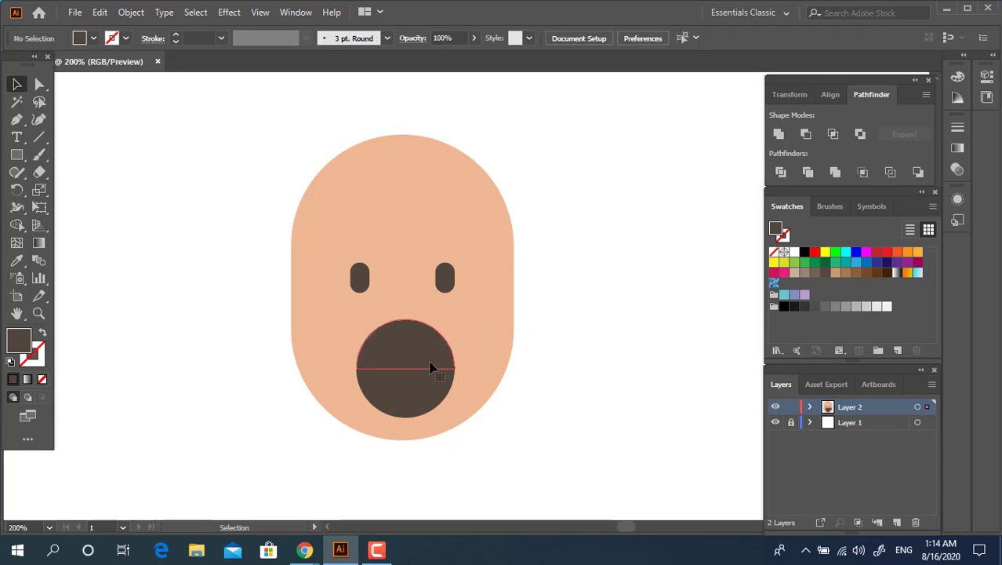
pyautogui.moveTo(405, 365); pyautogui.dragTo(459, 371)
# Step: Centre the half-circle mouth horizontally with the face, then enlarge it and lower it towards the chin
pyautogui.moveTo(560, 437); pyautogui.dragTo(337, 302)
pyautogui.click(581, 37)
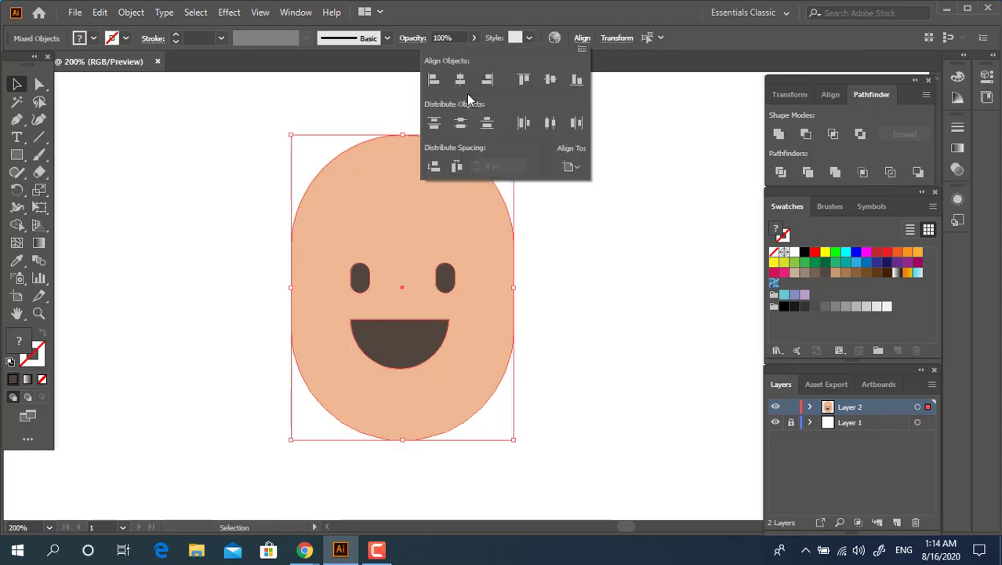
pyautogui.click(461, 81)
pyautogui.moveTo(438, 343); pyautogui.dragTo(424, 363)
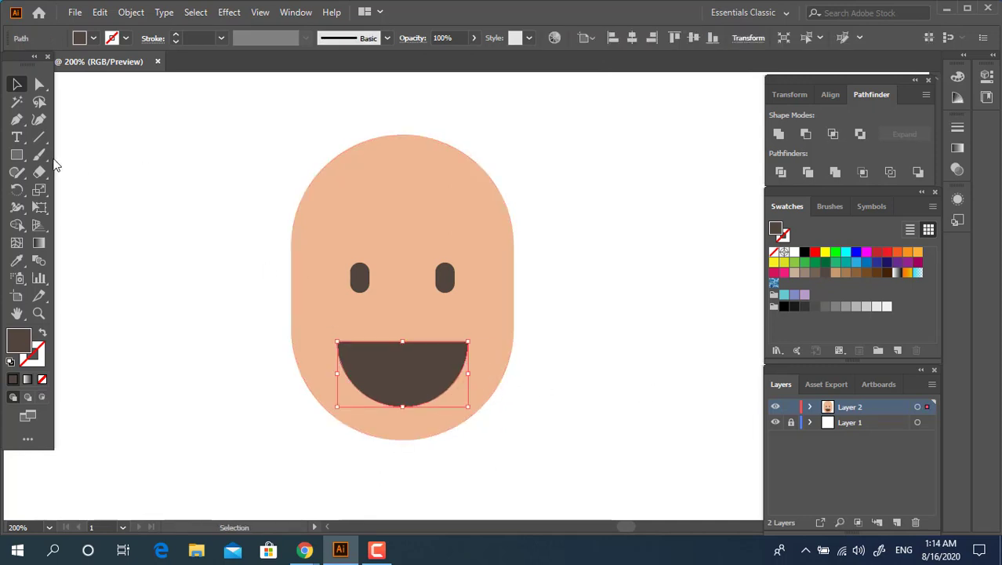
# Step: Draw a wide, thin rectangle across the mouth's upper edge for the teeth and fill it with white sampled from the canvas
pyautogui.press('m')
pyautogui.moveTo(322, 340); pyautogui.dragTo(482, 363)
pyautogui.click(17, 260)
pyautogui.click(141, 329)
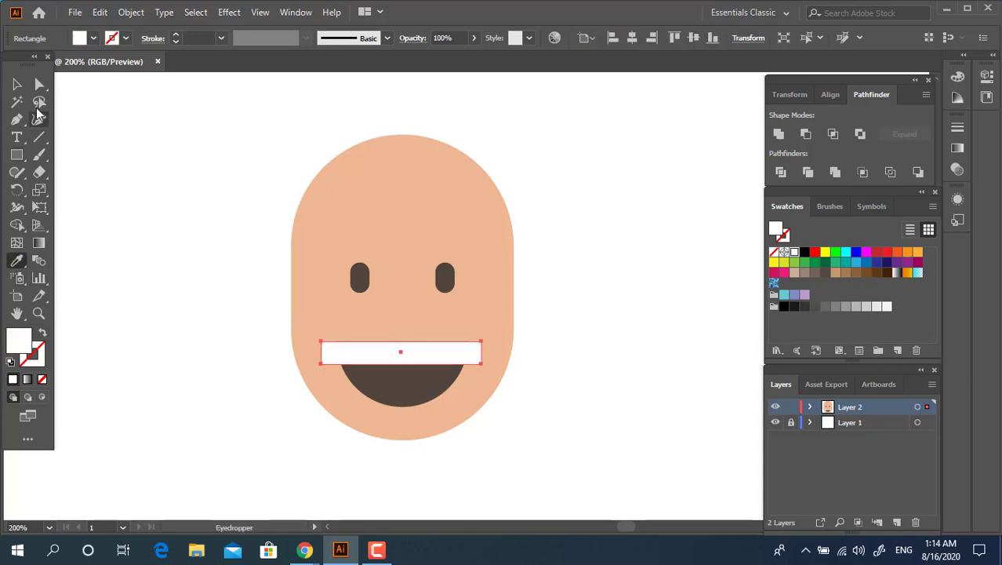
# Step: Draw a circle overlapping the mouth's lower edge for the tongue and fill it with red F24141
pyautogui.moveTo(14, 159); pyautogui.dragTo(86, 194)
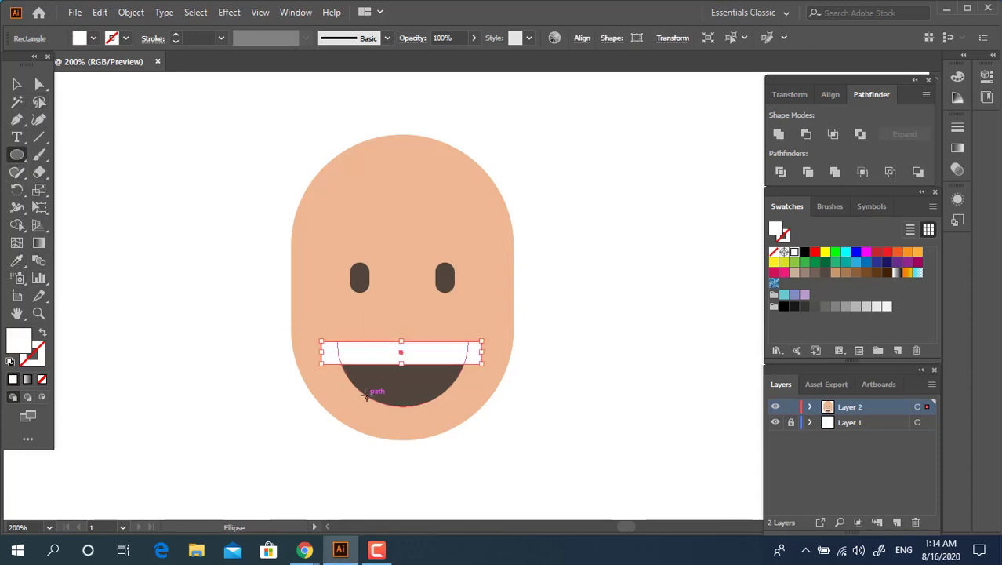
pyautogui.moveTo(365, 396)
pyautogui.mouseDown()
pyautogui.moveTo(459, 423)
pyautogui.moveTo(448, 429)
pyautogui.mouseUp()
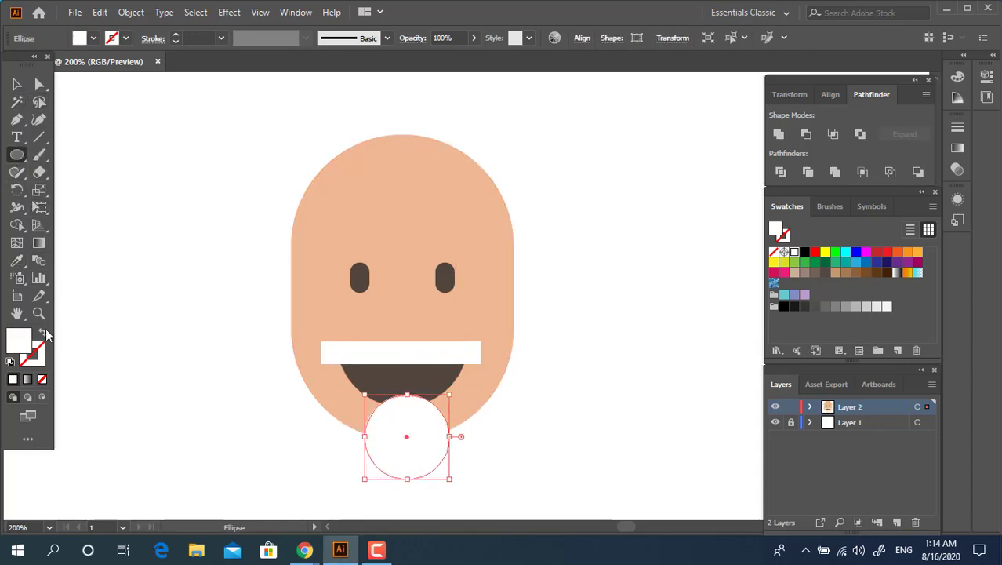
pyautogui.doubleClick(23, 347)
pyautogui.click(235, 62)
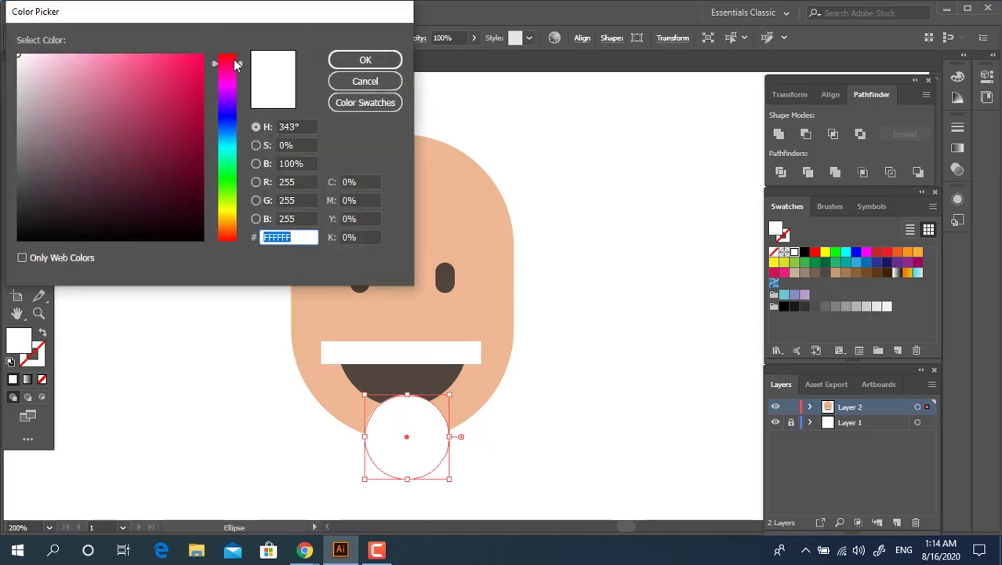
pyautogui.moveTo(174, 57); pyautogui.dragTo(151, 63)
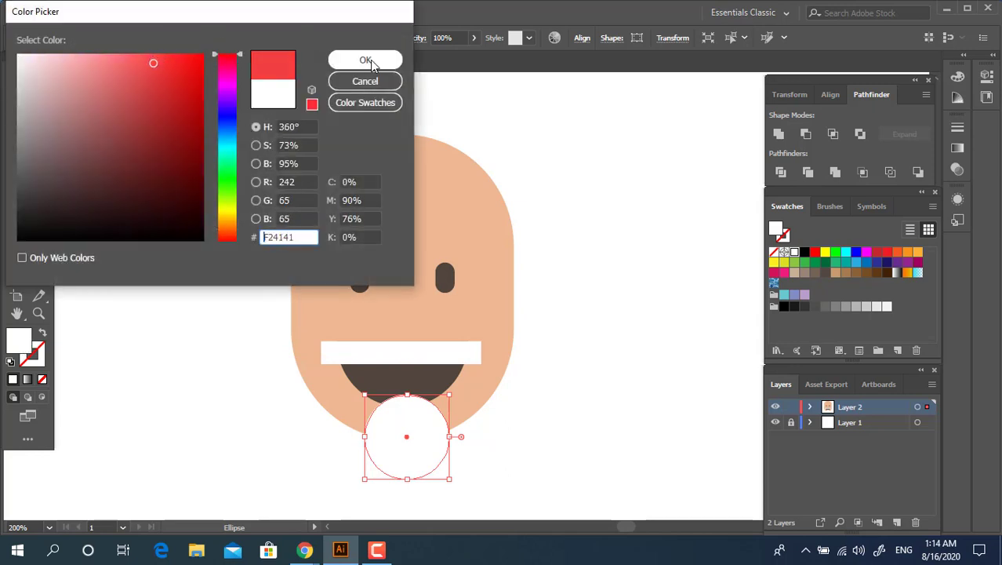
pyautogui.click(365, 60)
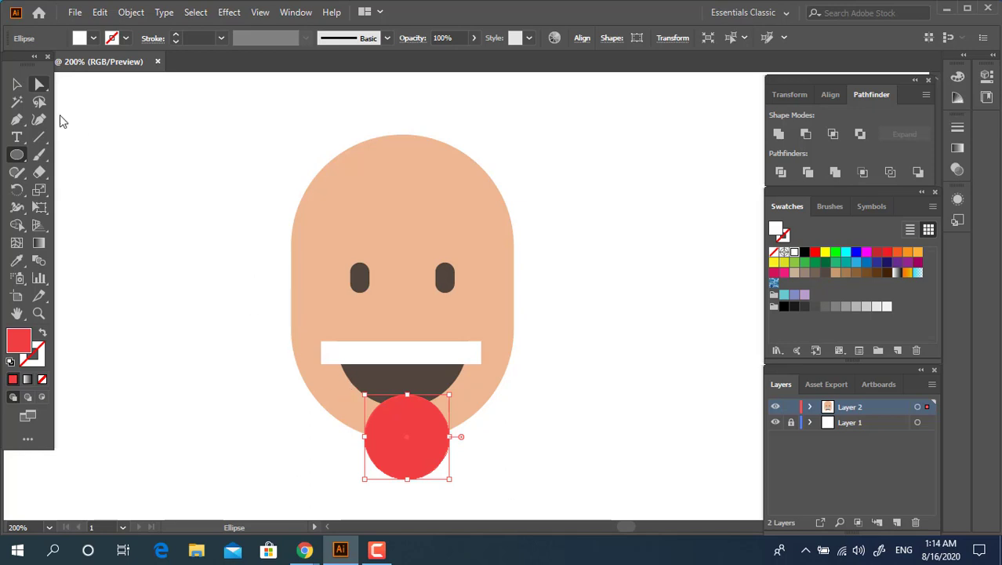
# Step: Narrow the red tongue into an upright oval set higher in the mouth, and centre all face parts horizontally
pyautogui.press('v')
pyautogui.moveTo(450, 437)
pyautogui.mouseDown()
pyautogui.moveTo(420, 442)
pyautogui.moveTo(439, 423)
pyautogui.mouseUp()
pyautogui.hotkey('ctrl', 'a')
pyautogui.click(581, 39)
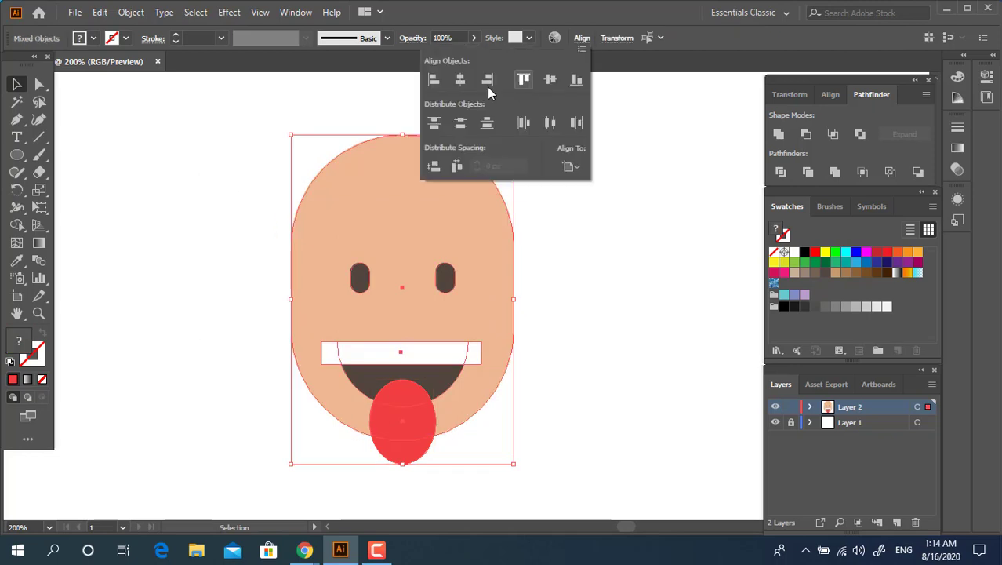
pyautogui.click(460, 82)
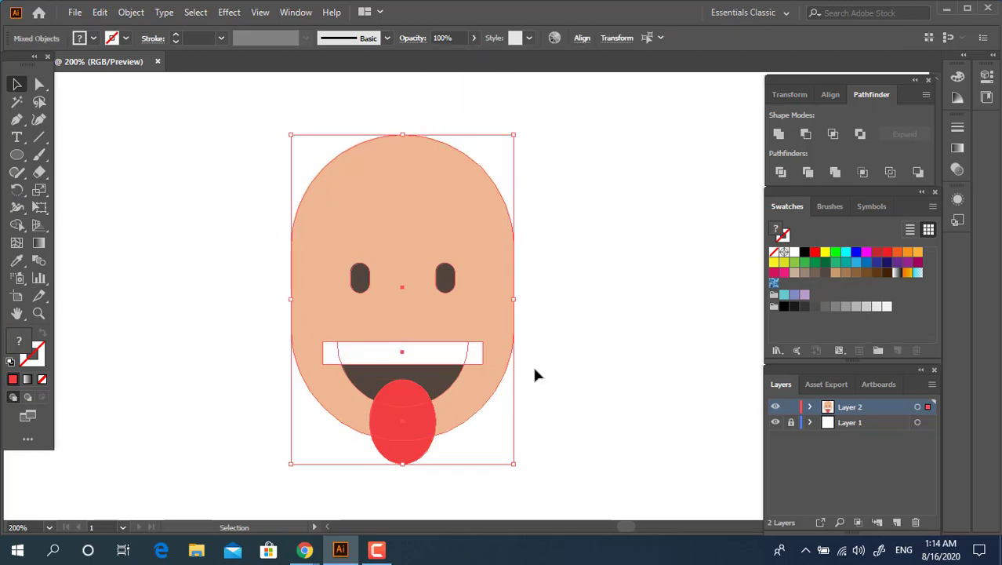
# Step: Divide the mouth, teeth and tongue shapes with Pathfinder, excluding the head and eyes, and ungroup the pieces
pyautogui.keyDown('shift'); pyautogui.click(494, 269); pyautogui.keyUp('shift')
pyautogui.keyDown('shift'); pyautogui.click(442, 284); pyautogui.keyUp('shift')
pyautogui.keyDown('shift'); pyautogui.click(359, 284); pyautogui.keyUp('shift')
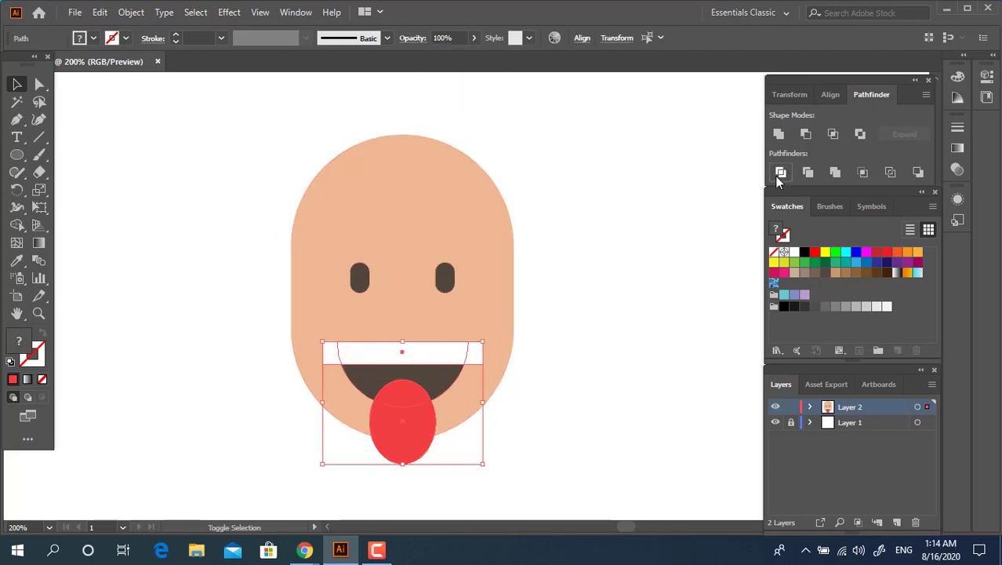
pyautogui.rightClick(471, 361)
pyautogui.click(548, 244)
pyautogui.click(569, 410)
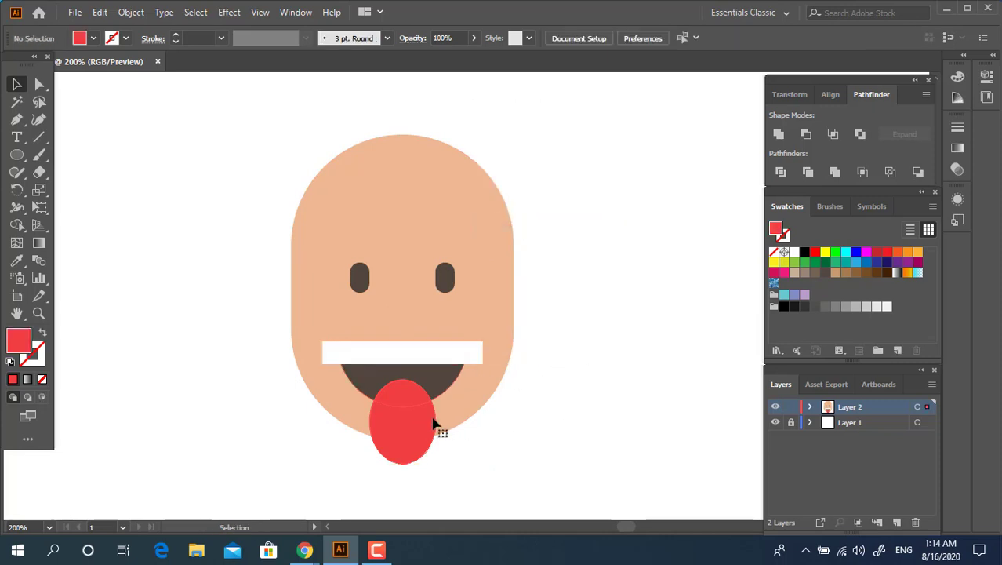
# Step: Delete the leftover teeth and tongue pieces that extend outside the mouth outline
pyautogui.keyDown('shift'); pyautogui.click(434, 423); pyautogui.keyUp('shift')
pyautogui.keyDown('shift'); pyautogui.click(325, 357); pyautogui.keyUp('shift')
pyautogui.keyDown('shift'); pyautogui.click(359, 383); pyautogui.keyUp('shift')
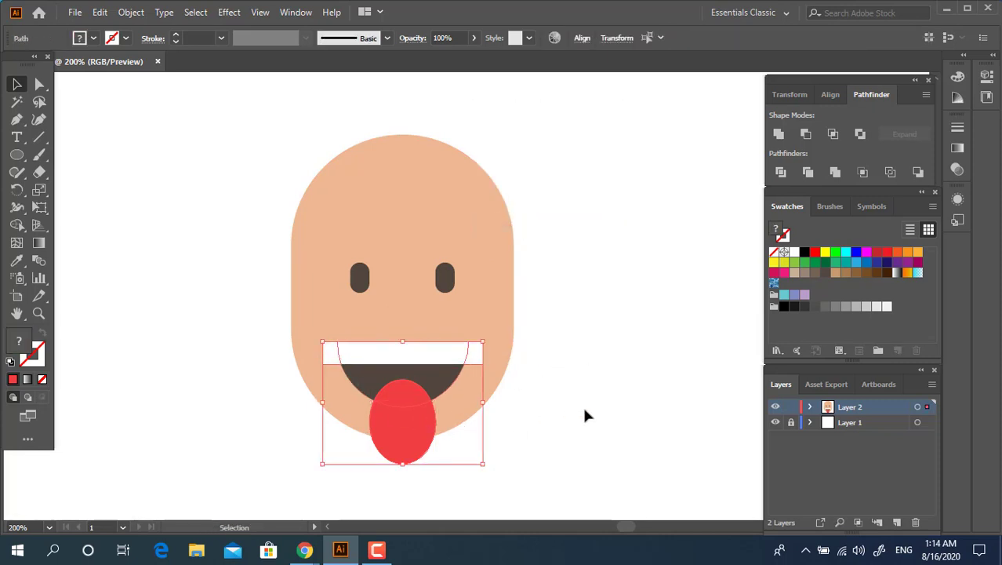
pyautogui.press('Delete')
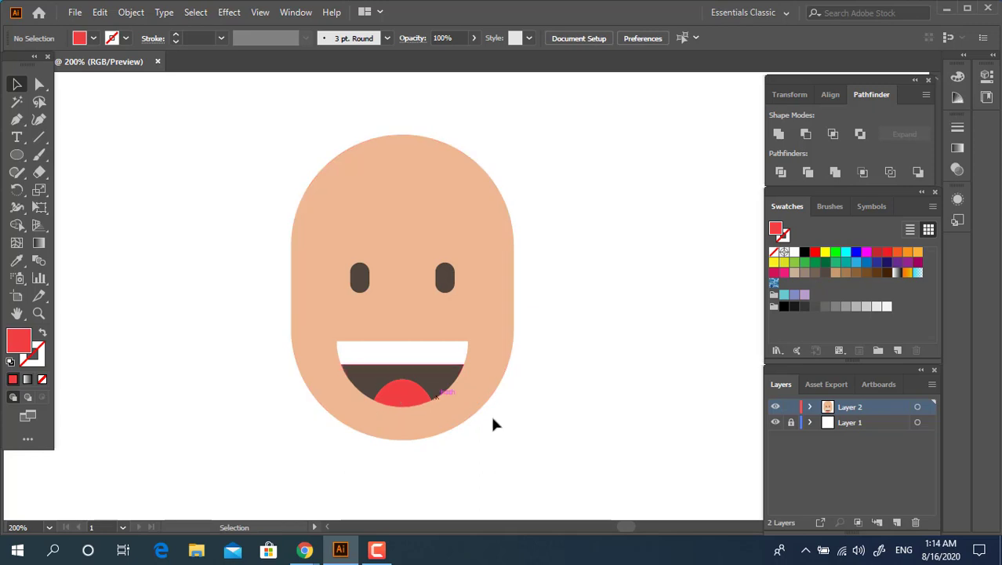
# Step: Group the mouth, teeth and tongue pieces, leaving the head out of the group
pyautogui.moveTo(459, 442); pyautogui.dragTo(347, 340)
pyautogui.keyDown('shift'); pyautogui.click(512, 332); pyautogui.keyUp('shift')
pyautogui.rightClick(407, 343)
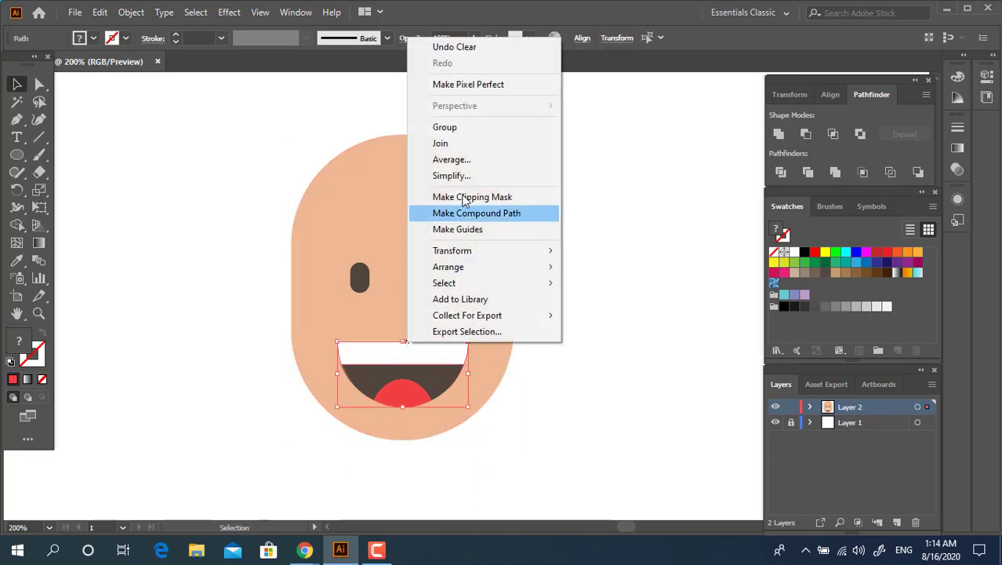
pyautogui.click(465, 127)
pyautogui.click(567, 337)
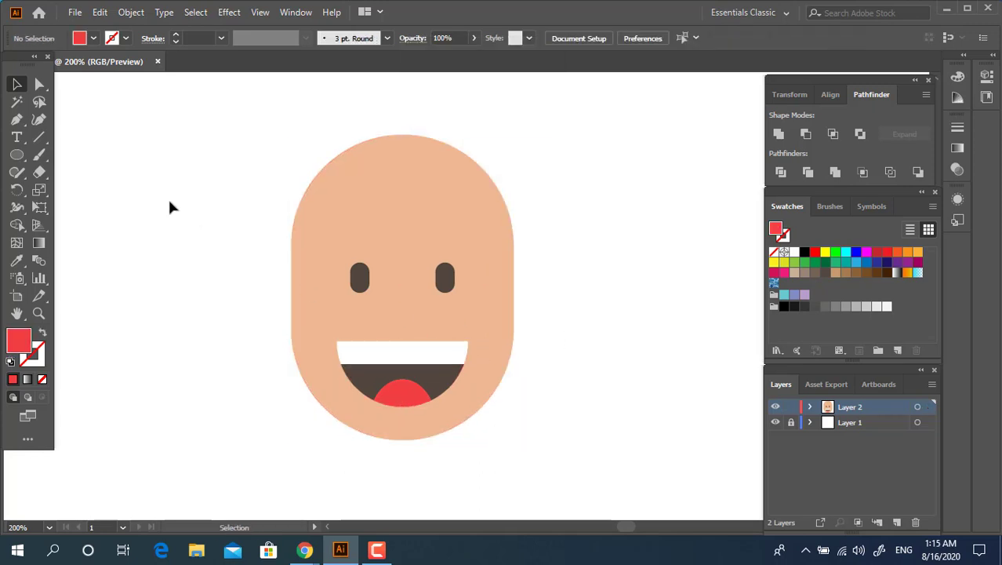
# Step: Draw a circle about 31 px wide to the left of the head and fill it with the skin colour sampled from the head
pyautogui.press('l')
pyautogui.moveTo(208, 261); pyautogui.dragTo(271, 325)
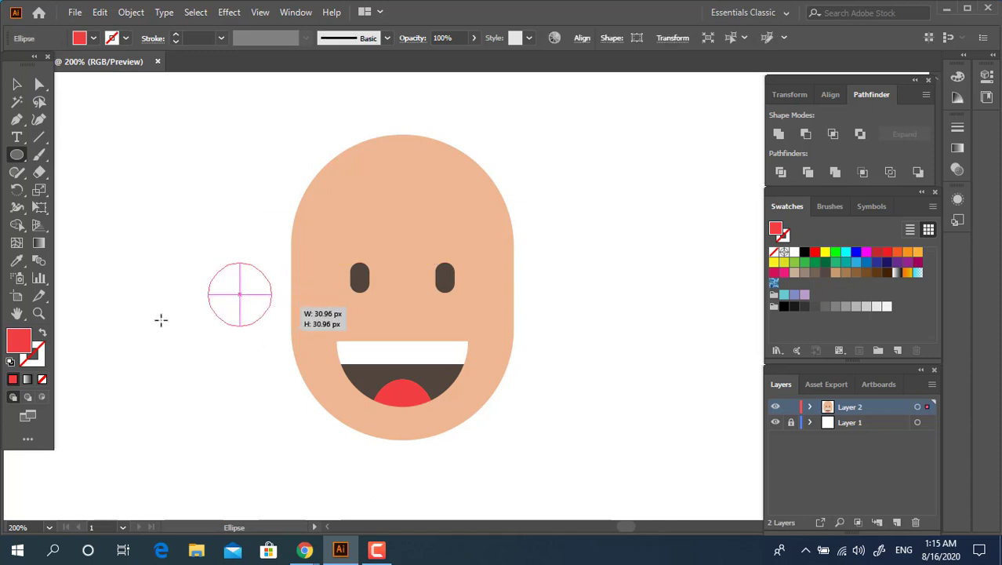
pyautogui.click(16, 260)
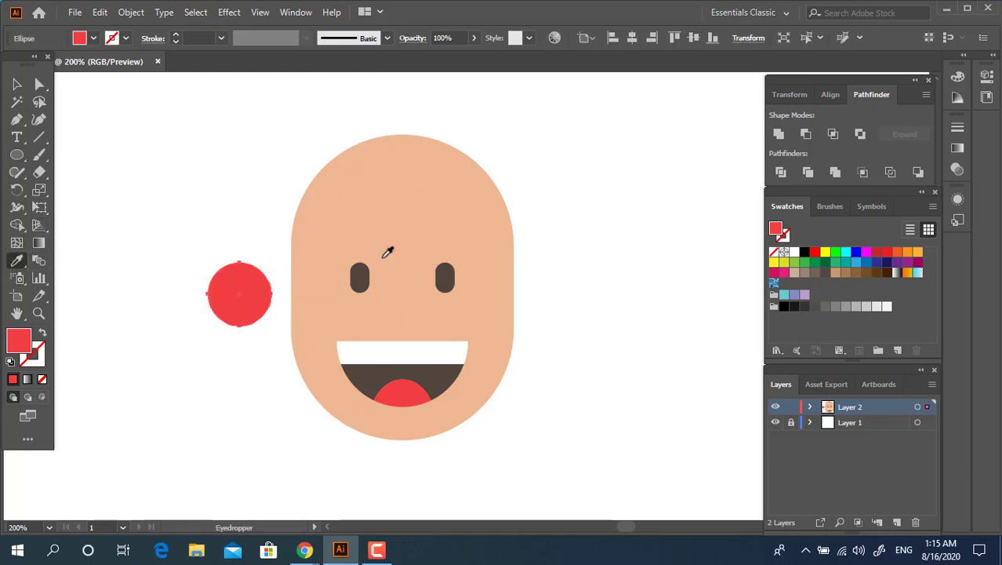
pyautogui.click(417, 219)
pyautogui.click(16, 84)
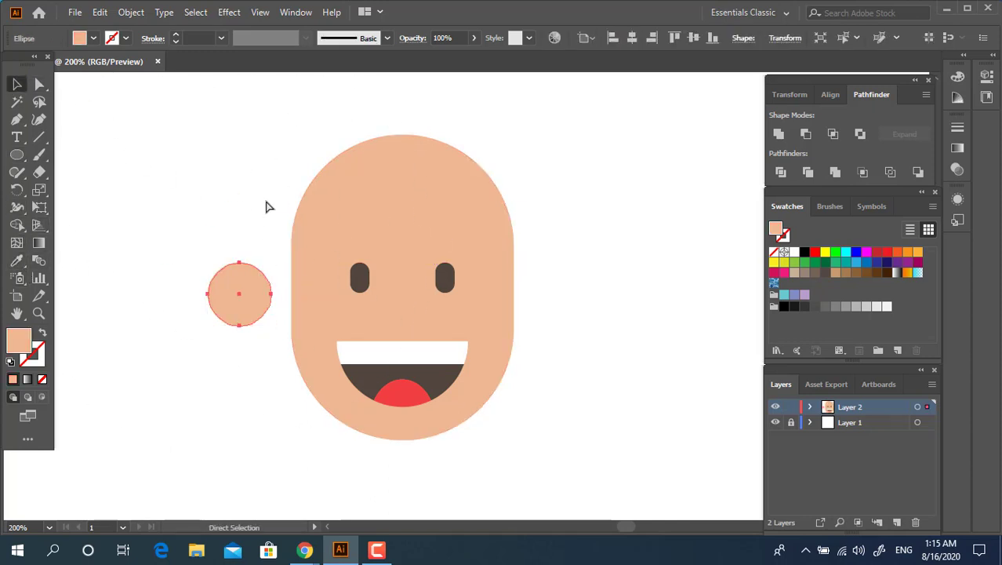
# Step: Make a concentric copy of the ear circle at about half its size and fill it with the darker orange D69163
pyautogui.moveTo(272, 325); pyautogui.dragTo(256, 312)
pyautogui.doubleClick(22, 343)
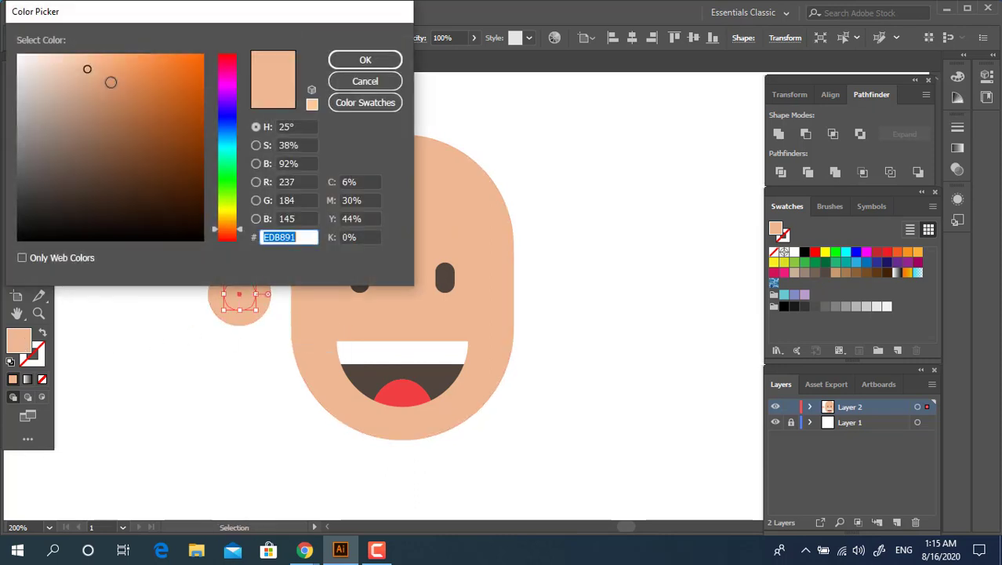
pyautogui.moveTo(110, 76); pyautogui.dragTo(118, 82)
pyautogui.click(364, 61)
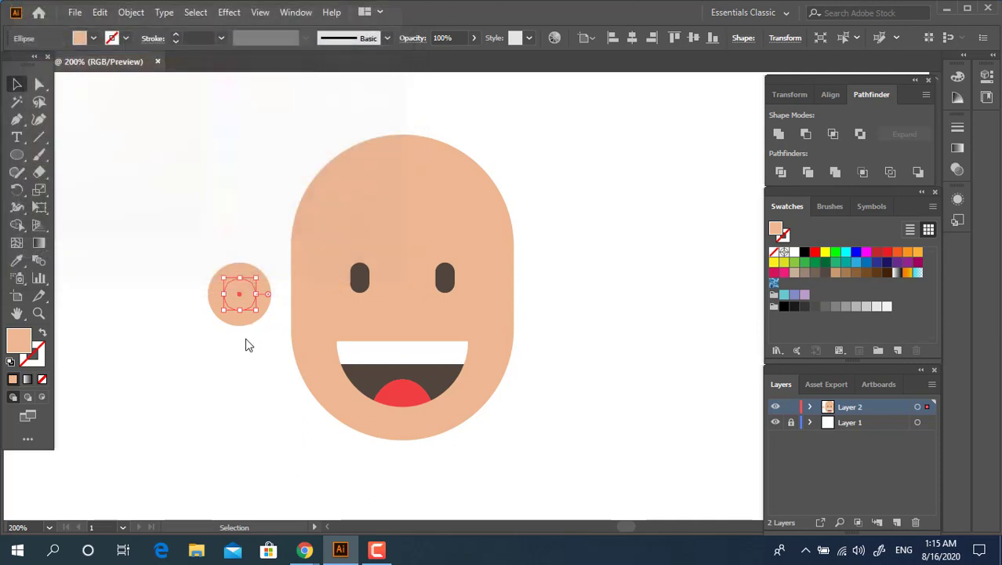
pyautogui.click(273, 371)
# Step: Fill the outer ear circle with E0A277, slightly darker than the head's skin tone
pyautogui.click(265, 306)
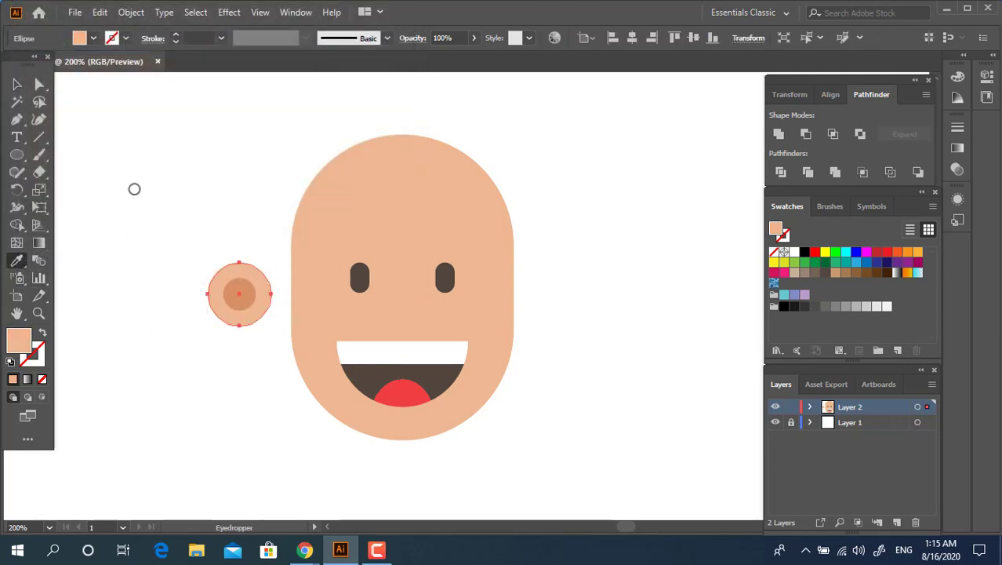
pyautogui.doubleClick(19, 339)
pyautogui.moveTo(90, 71); pyautogui.dragTo(104, 75)
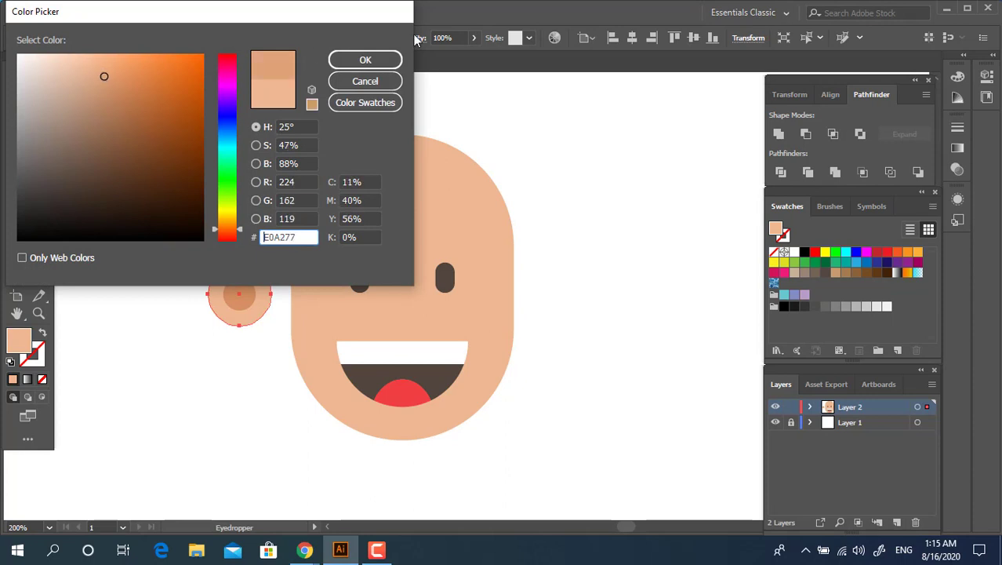
pyautogui.press('Return')
pyautogui.click(18, 84)
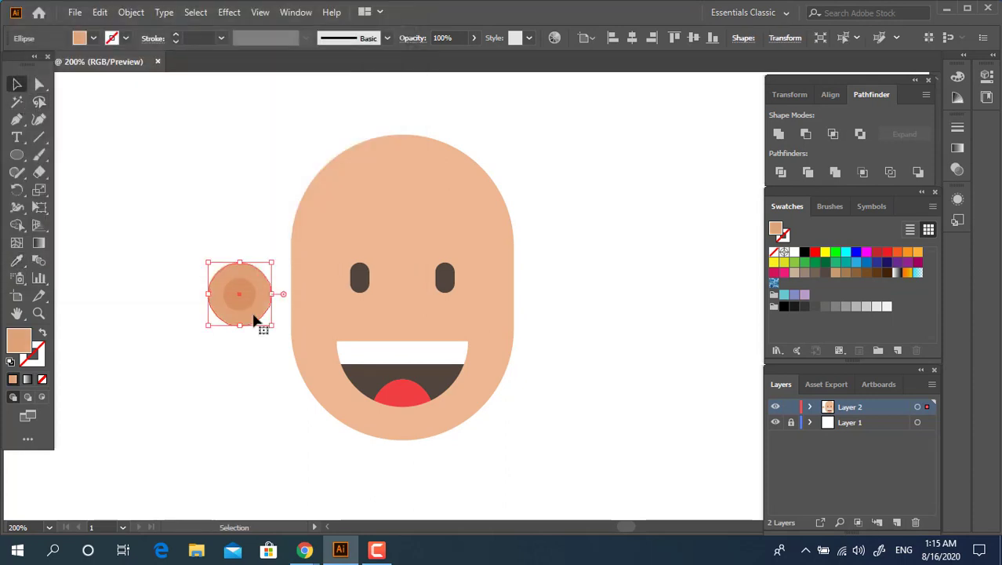
# Step: Change the inner ear circle's fill to a more saturated orange, about D68558
pyautogui.click(247, 298)
pyautogui.click(16, 260)
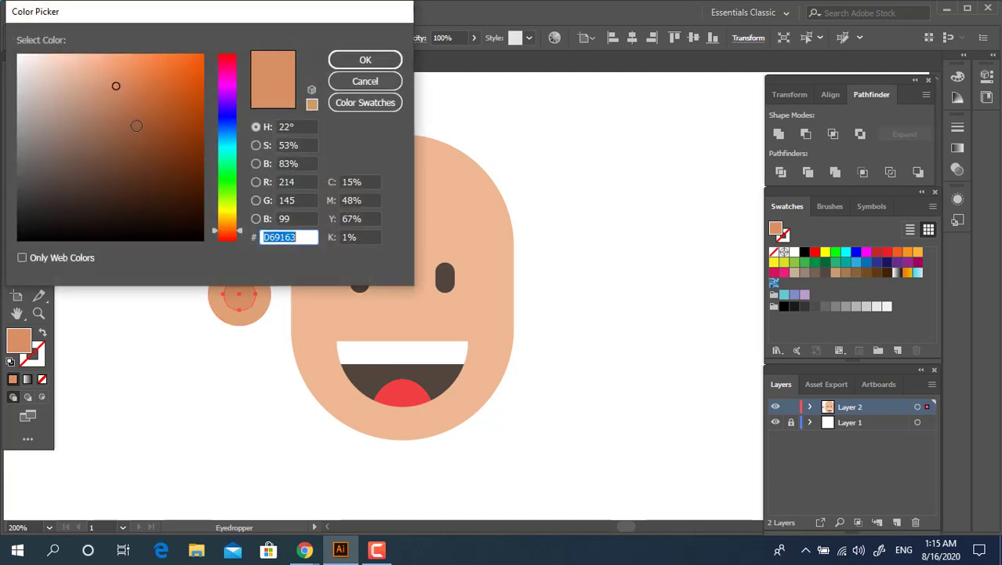
pyautogui.moveTo(120, 89); pyautogui.dragTo(128, 84)
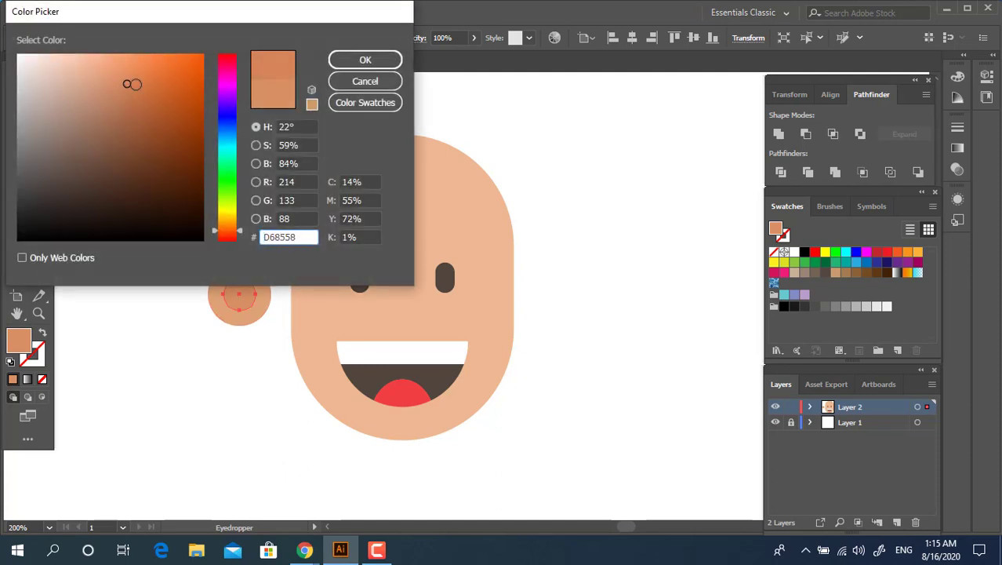
pyautogui.click(362, 60)
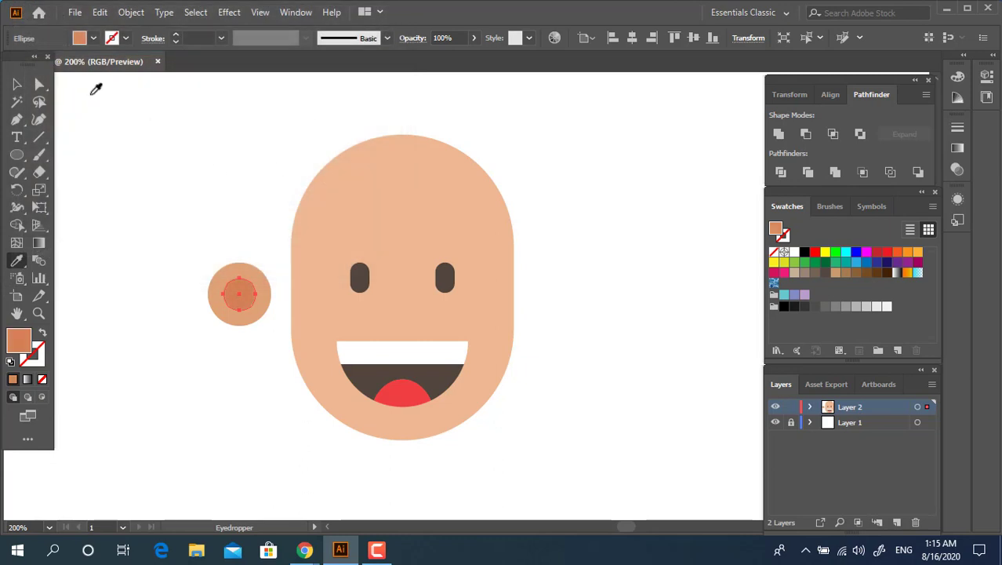
# Step: Group the two ear circles and place one ear over each side edge of the head at eye level
pyautogui.click(18, 83)
pyautogui.moveTo(189, 253); pyautogui.dragTo(189, 251)
pyautogui.rightClick(240, 294)
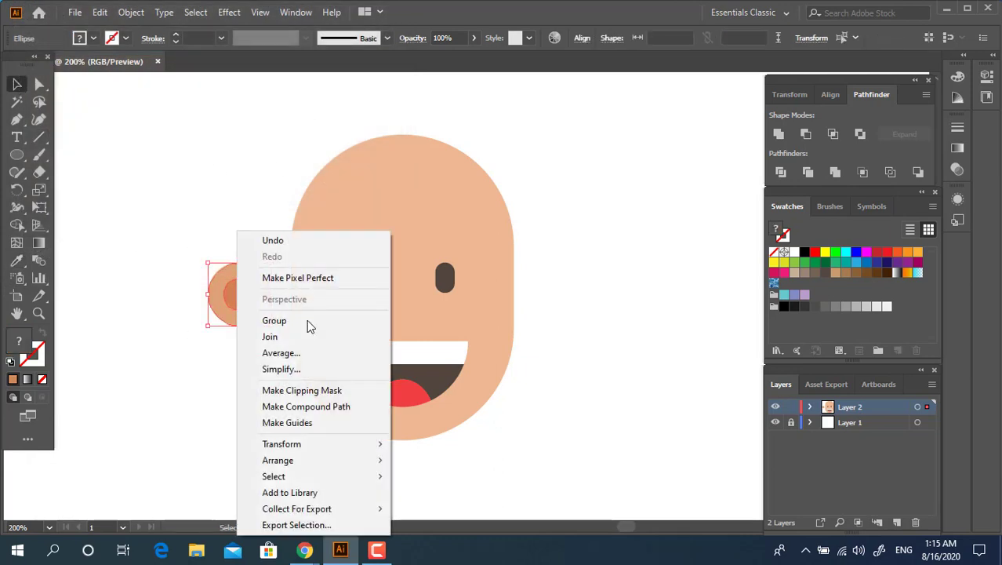
pyautogui.click(307, 327)
pyautogui.moveTo(239, 308); pyautogui.dragTo(483, 323)
# Step: Group both ears together and send them to the back, behind the head
pyautogui.keyDown('shift'); pyautogui.click(297, 284); pyautogui.keyUp('shift')
pyautogui.rightClick(501, 292)
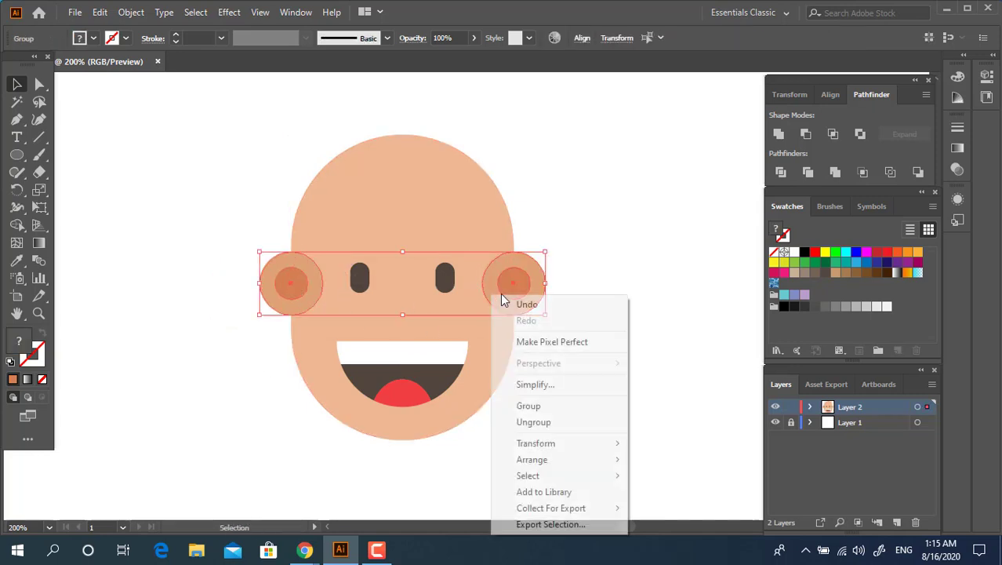
pyautogui.click(562, 405)
pyautogui.rightClick(557, 307)
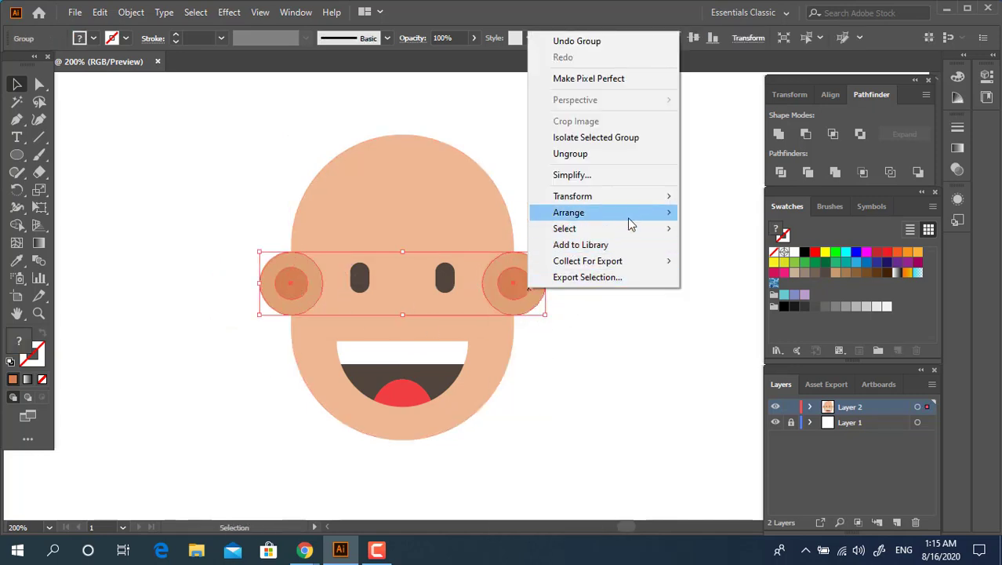
pyautogui.moveTo(635, 213)
pyautogui.click(727, 261)
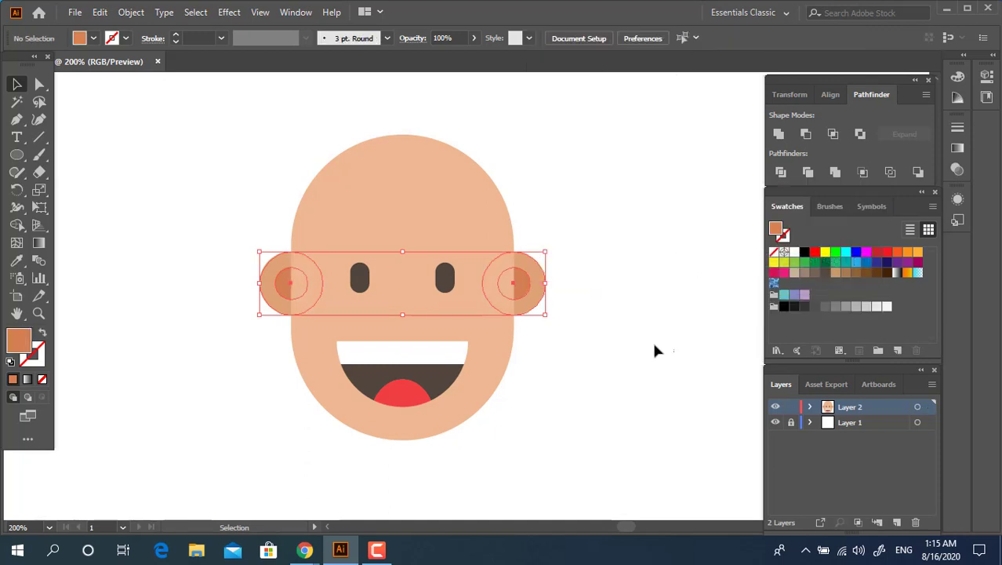
pyautogui.click(650, 368)
pyautogui.moveTo(649, 376); pyautogui.dragTo(639, 367)
# Step: Enlarge the mouth group proportionally from its centre to about 78 by 39 px and move it straight down about 5 px
pyautogui.press('z')
pyautogui.keyDown('alt'); pyautogui.click(472, 244); pyautogui.keyUp('alt')
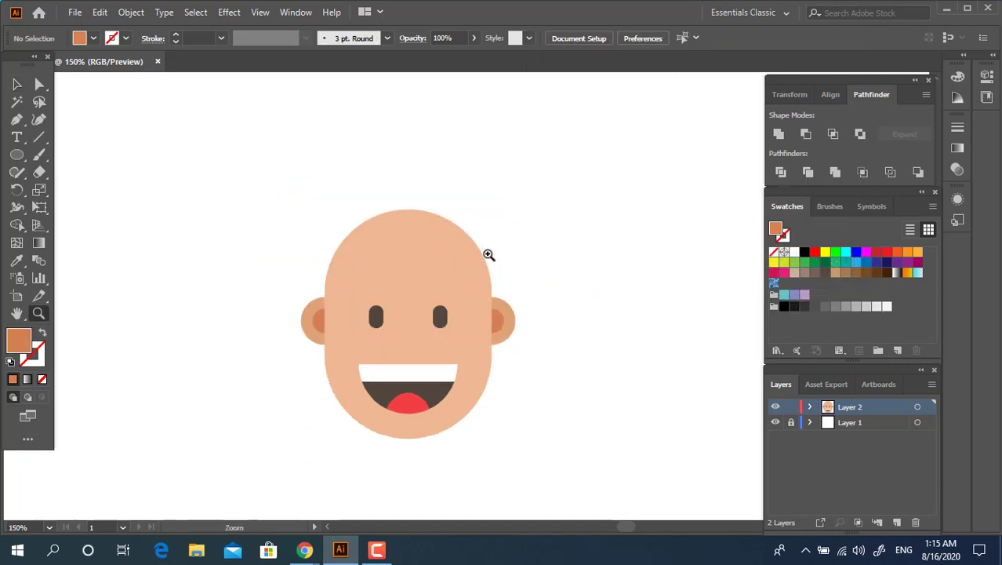
pyautogui.moveTo(508, 329); pyautogui.dragTo(501, 231)
pyautogui.click(16, 84)
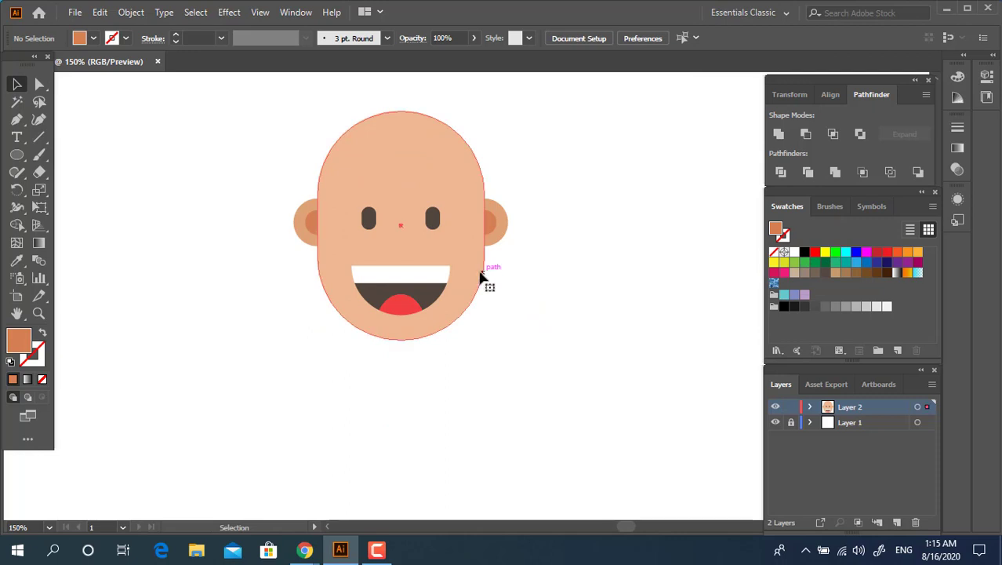
pyautogui.click(480, 276)
pyautogui.click(582, 346)
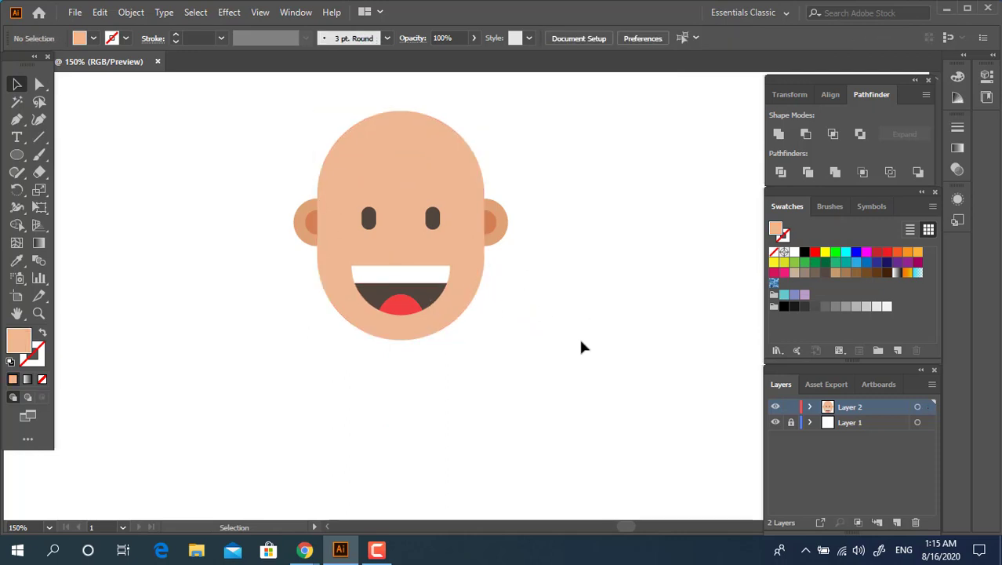
pyautogui.moveTo(433, 285); pyautogui.dragTo(461, 313)
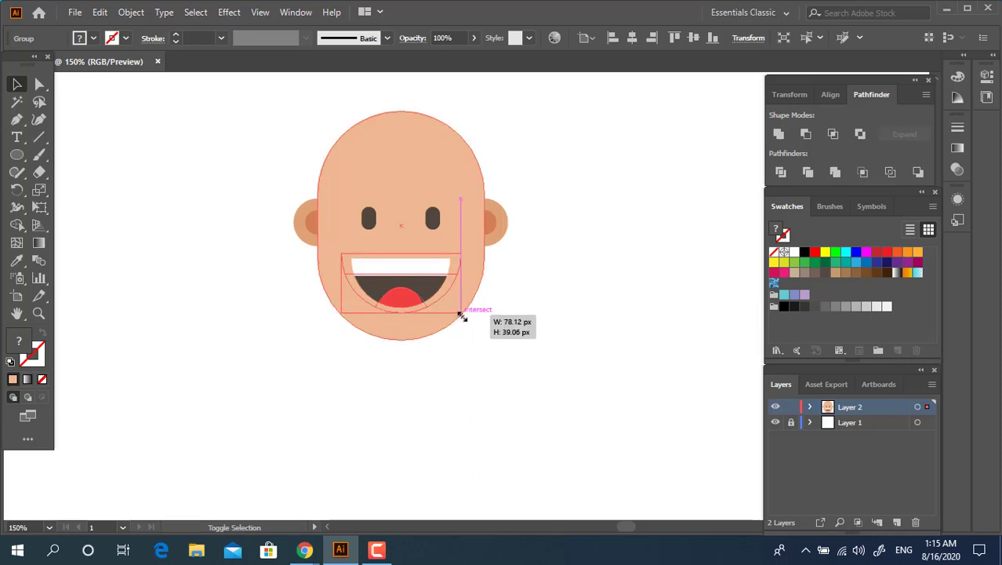
pyautogui.click(512, 347)
pyautogui.moveTo(430, 281); pyautogui.dragTo(432, 289)
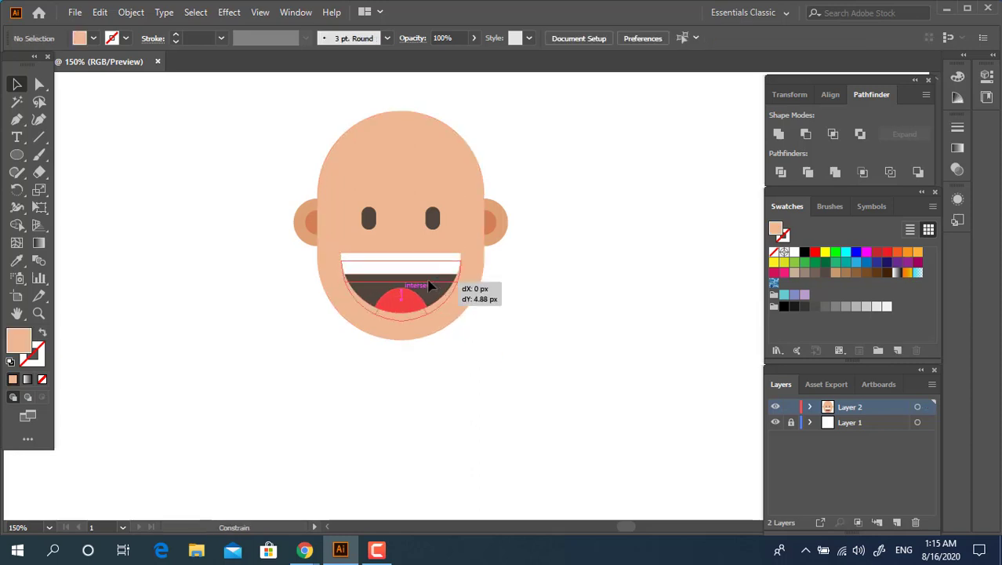
pyautogui.click(558, 350)
# Step: Try to move both eyes straight down about 7 px, and undo the move
pyautogui.moveTo(438, 218); pyautogui.dragTo(436, 229)
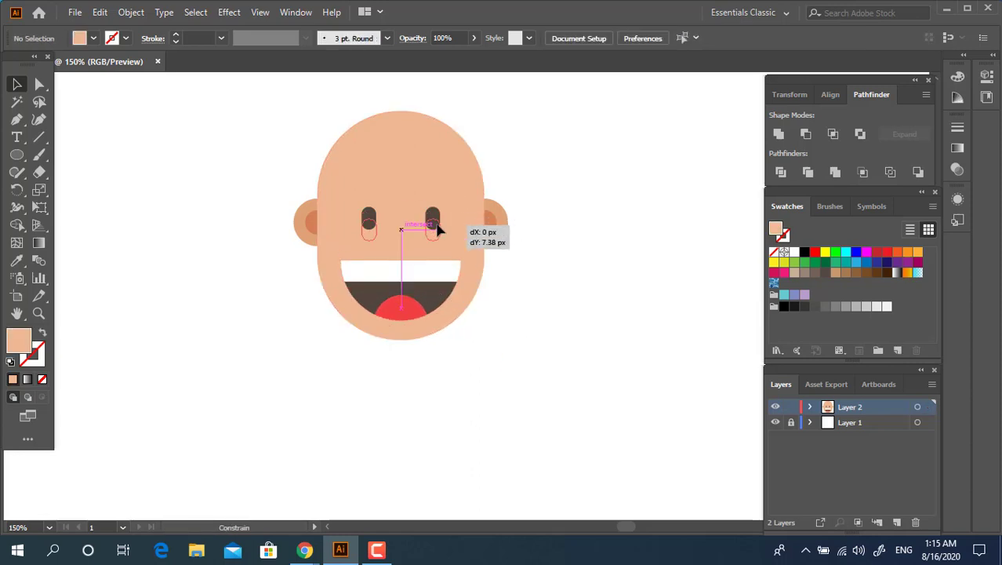
pyautogui.click(578, 348)
pyautogui.hotkey('ctrl', 'z')
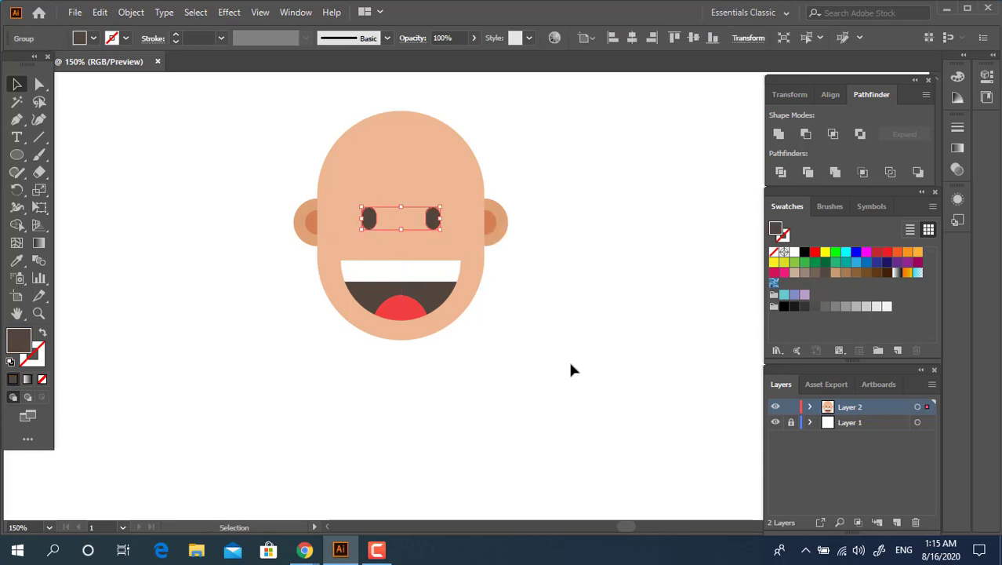
# Step: Select all face parts, including the ears, and align them to their horizontal centre
pyautogui.moveTo(570, 369); pyautogui.dragTo(263, 147)
pyautogui.click(581, 38)
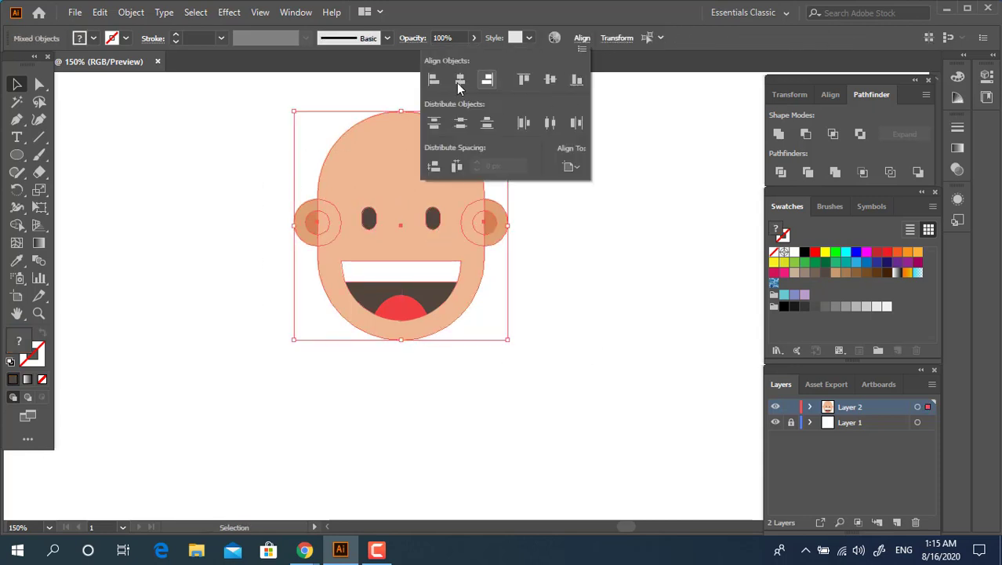
pyautogui.click(588, 252)
pyautogui.moveTo(570, 362); pyautogui.dragTo(564, 319)
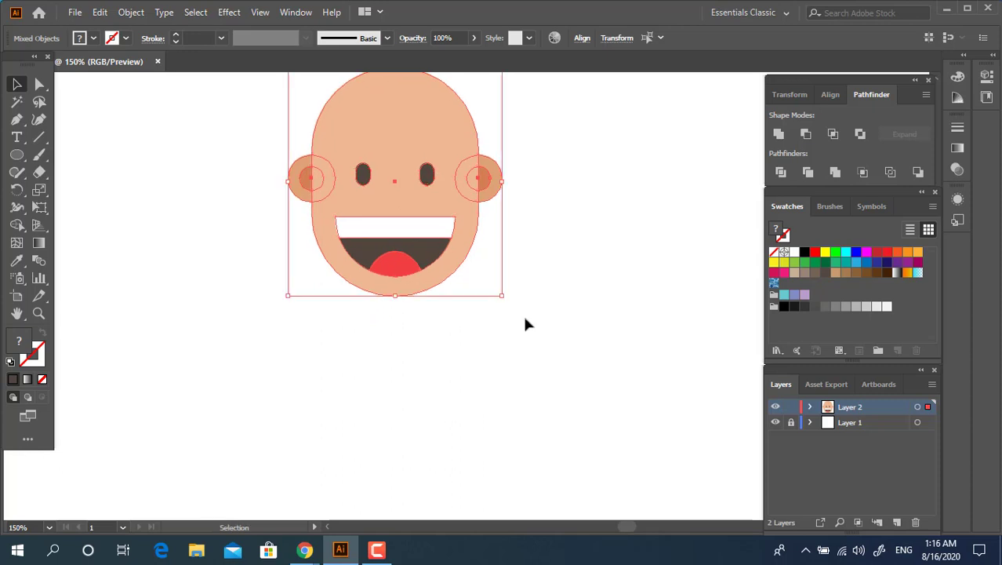
pyautogui.click(568, 338)
# Step: Duplicate the head shape slightly upward and fill the lower, original head with a darker skin tone as a chin shadow
pyautogui.moveTo(384, 214); pyautogui.dragTo(360, 307)
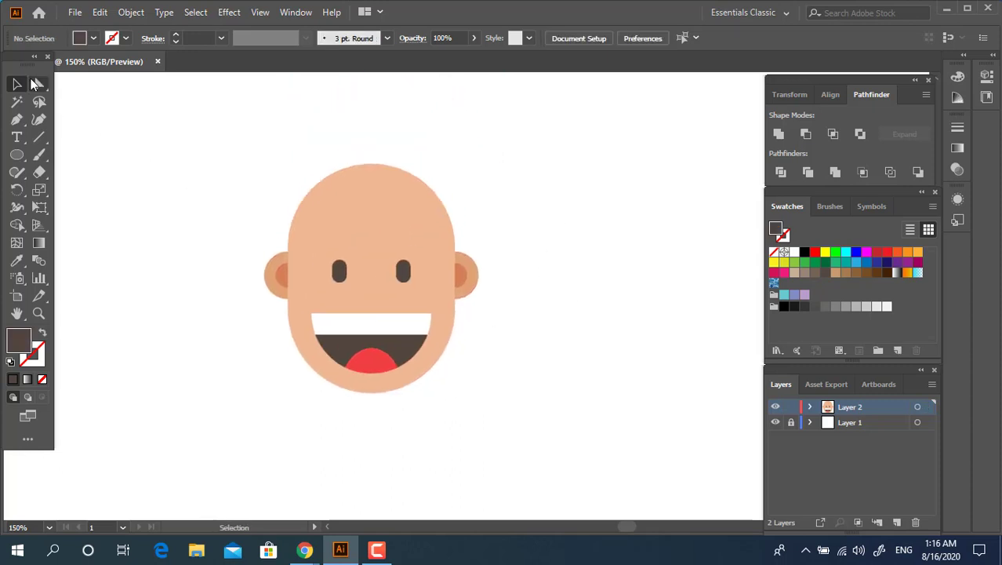
pyautogui.click(16, 84)
pyautogui.moveTo(441, 328); pyautogui.dragTo(441, 310)
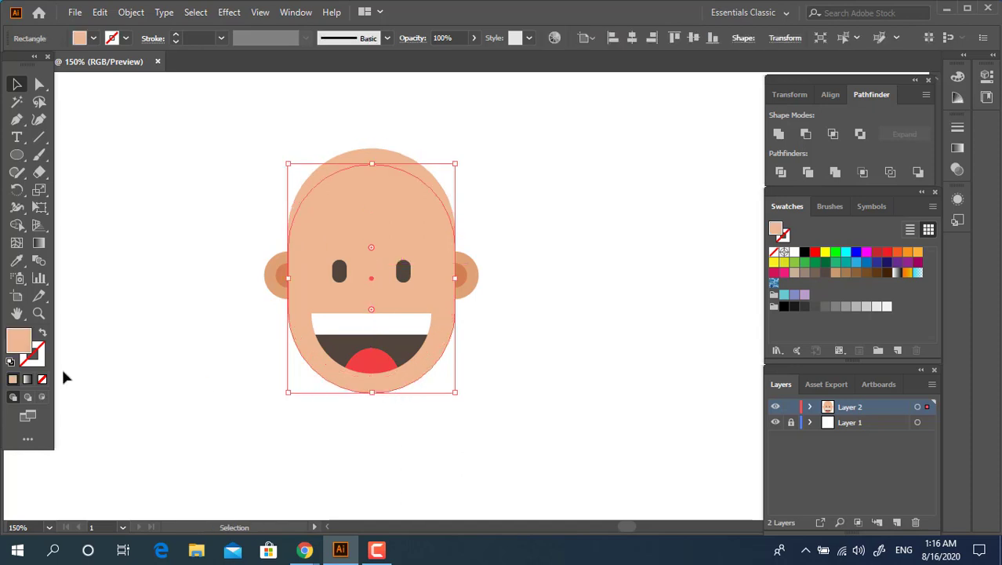
pyautogui.doubleClick(22, 340)
pyautogui.moveTo(87, 73); pyautogui.dragTo(101, 76)
pyautogui.click(365, 61)
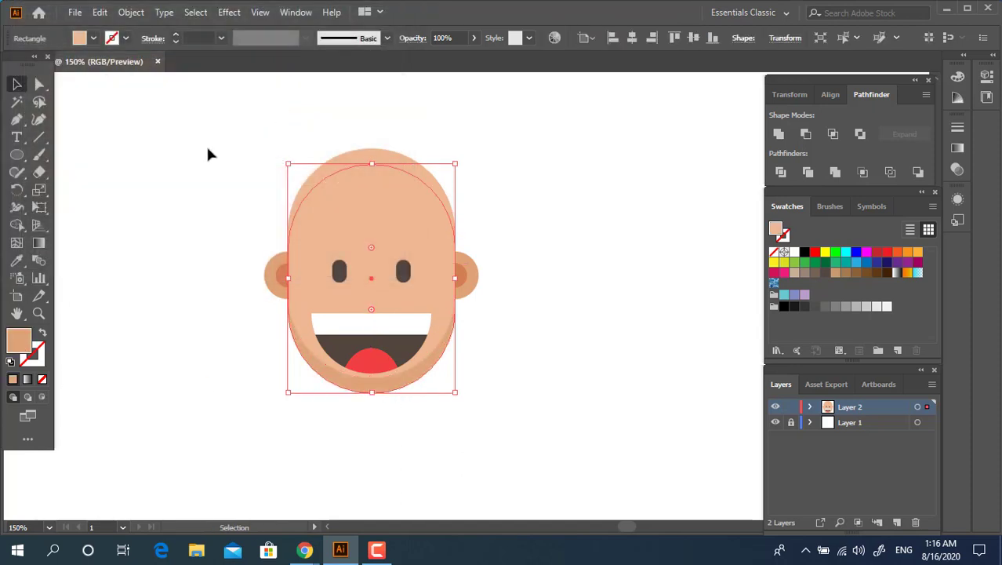
# Step: Divide the two overlapping head shapes with Pathfinder and ungroup them, deleting the extra crescent above the original head
pyautogui.keyDown('shift'); pyautogui.click(398, 244); pyautogui.keyUp('shift')
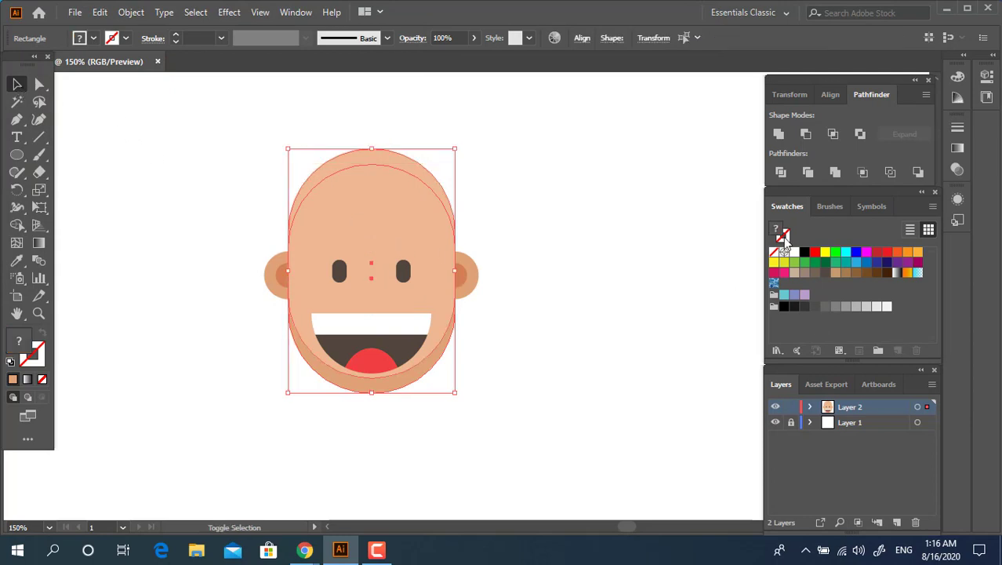
pyautogui.rightClick(408, 211)
pyautogui.click(471, 342)
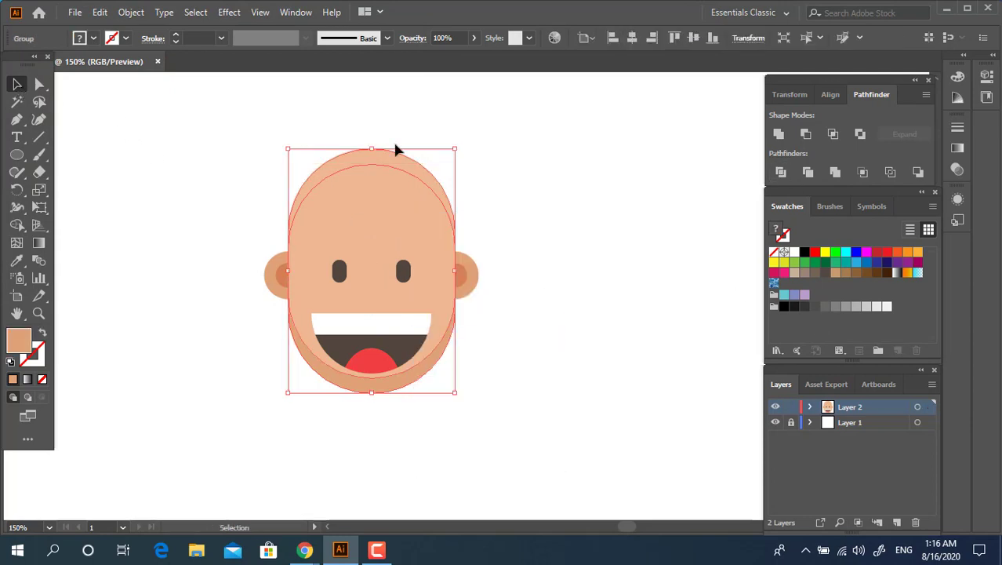
pyautogui.click(399, 149)
pyautogui.click(396, 161)
pyautogui.click(553, 214)
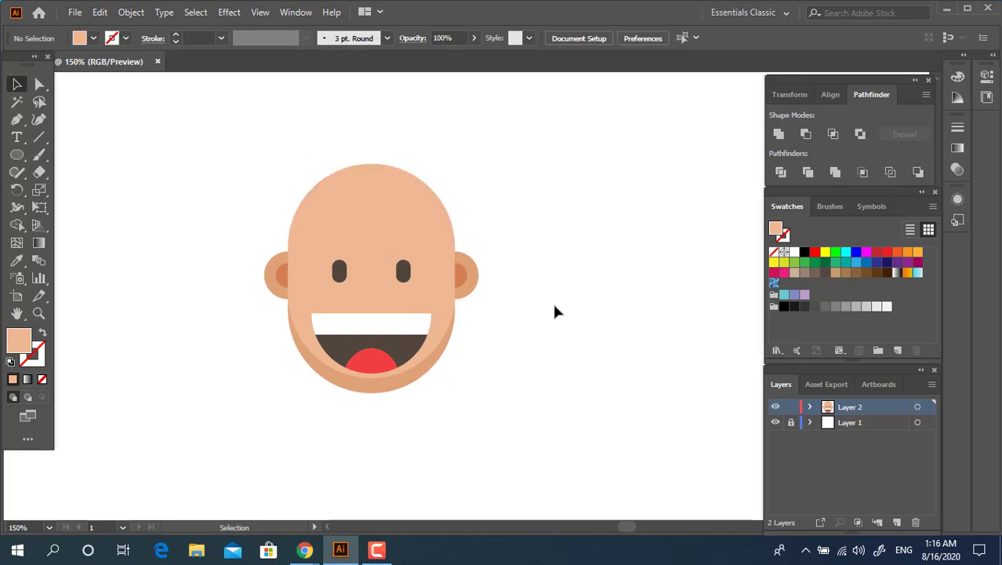
# Step: Group all parts of the face, including the ears and chin shadow
pyautogui.moveTo(553, 310); pyautogui.dragTo(541, 286)
pyautogui.moveTo(544, 327); pyautogui.dragTo(318, 157)
pyautogui.rightClick(468, 237)
pyautogui.click(563, 340)
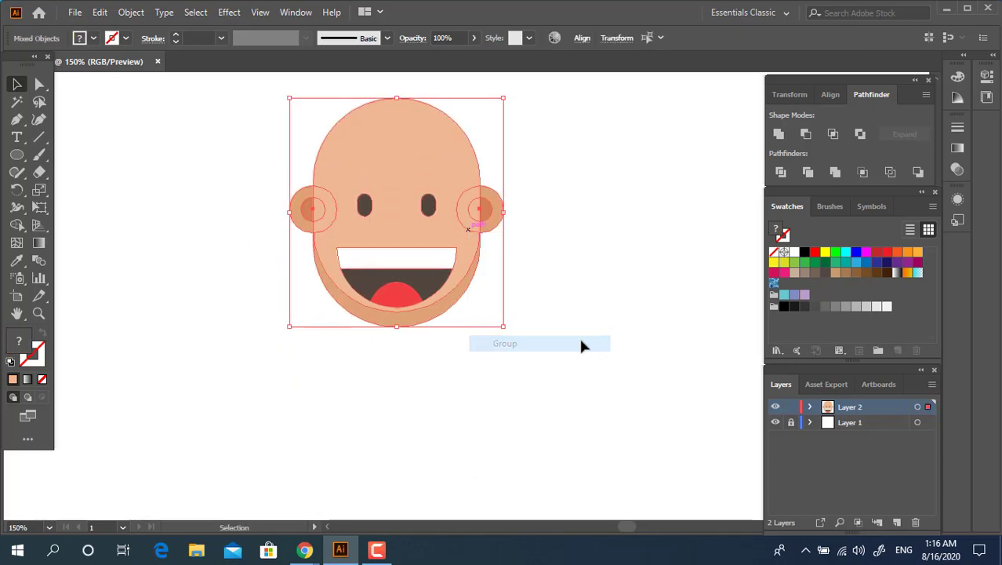
# Step: Draw a rectangle for the neck from the mouth down past the chin and fill it with the outer ear's skin tone
pyautogui.click(598, 319)
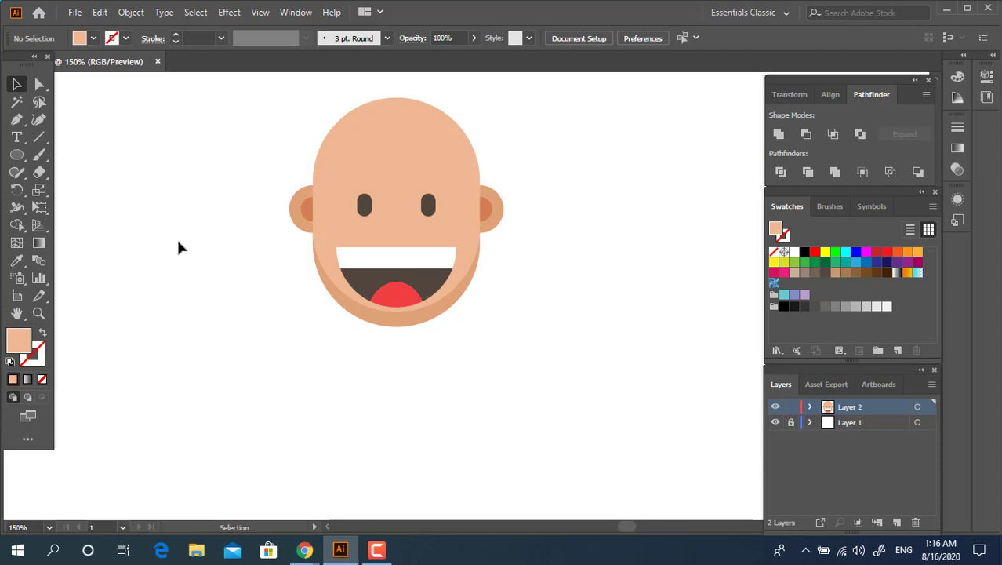
pyautogui.rightClick(17, 155)
pyautogui.click(86, 153)
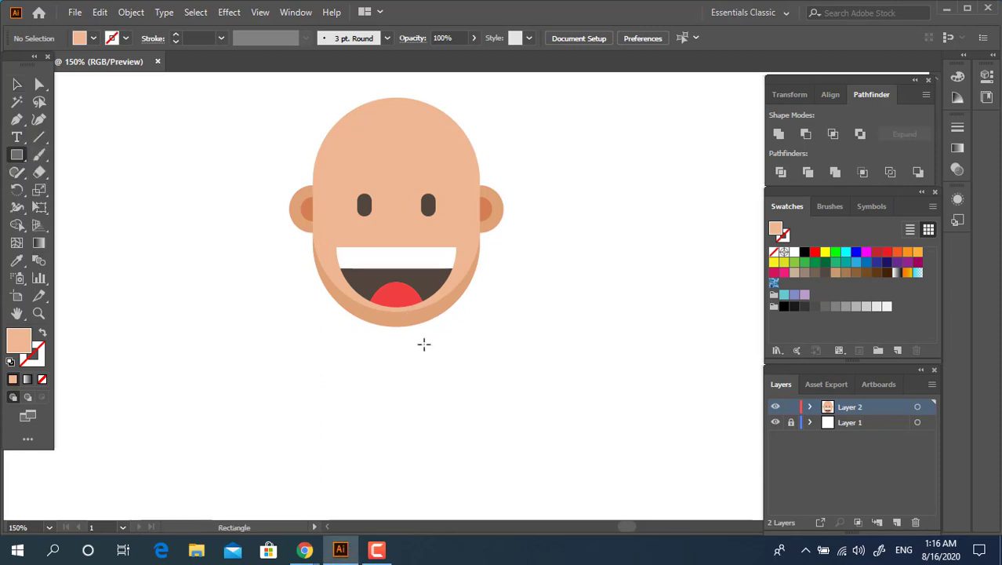
pyautogui.moveTo(364, 257); pyautogui.dragTo(443, 375)
pyautogui.click(16, 259)
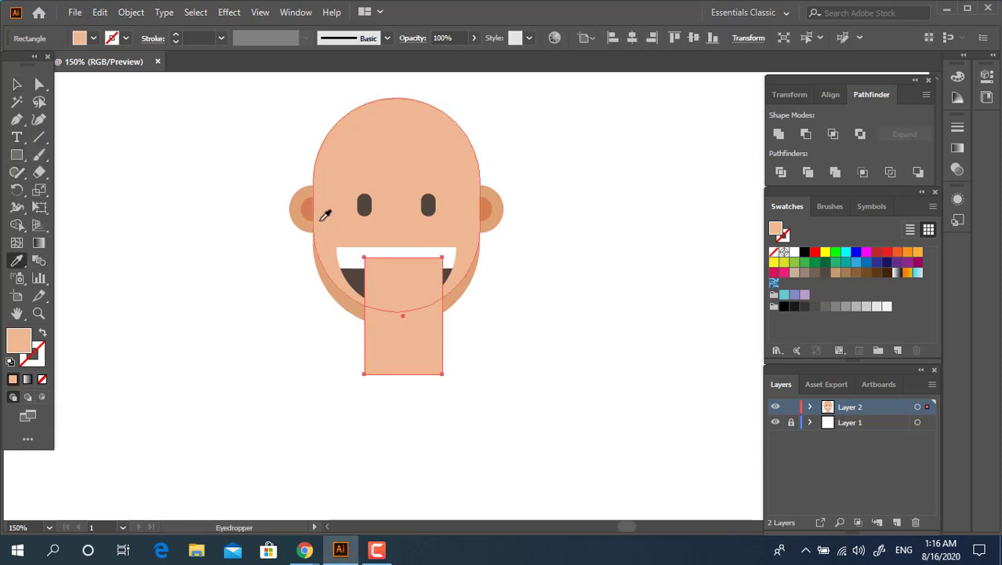
pyautogui.click(298, 225)
# Step: Send the neck rectangle behind the face and round its corners fully
pyautogui.click(16, 84)
pyautogui.rightClick(420, 320)
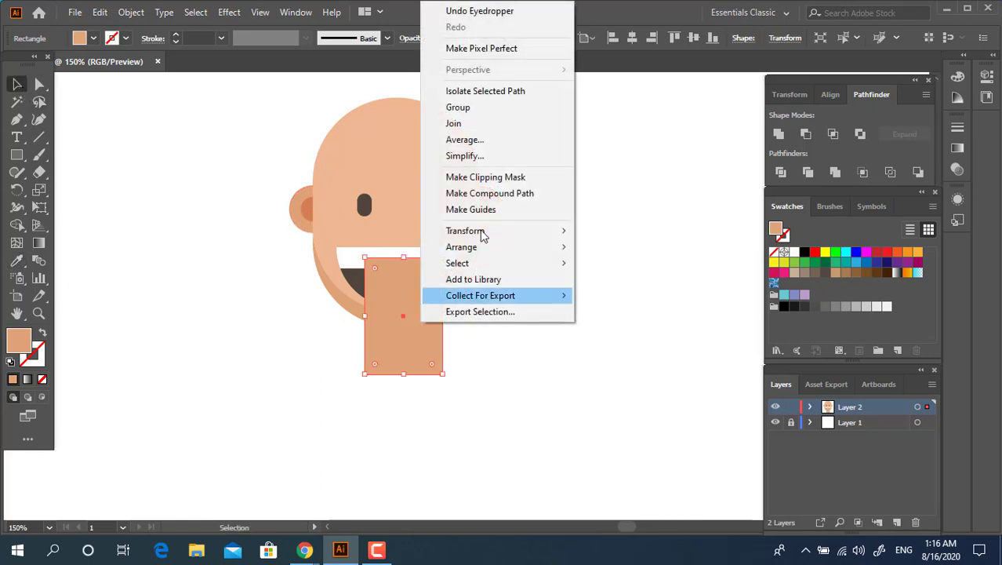
pyautogui.moveTo(548, 247)
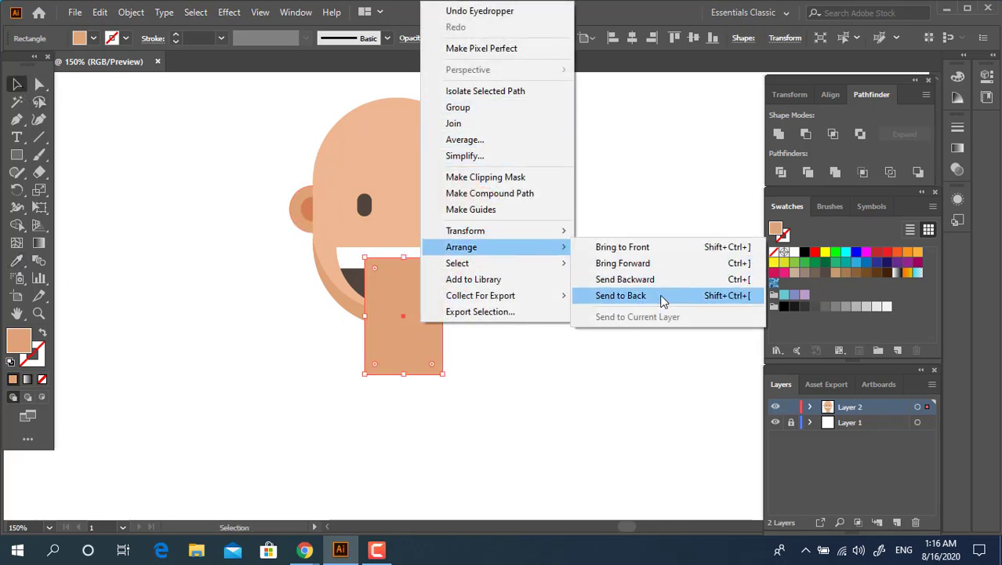
pyautogui.click(661, 297)
pyautogui.moveTo(384, 363); pyautogui.dragTo(412, 325)
# Step: Fill the neck with the inner ear's darker tone and align the face and neck to their horizontal centre
pyautogui.click(16, 260)
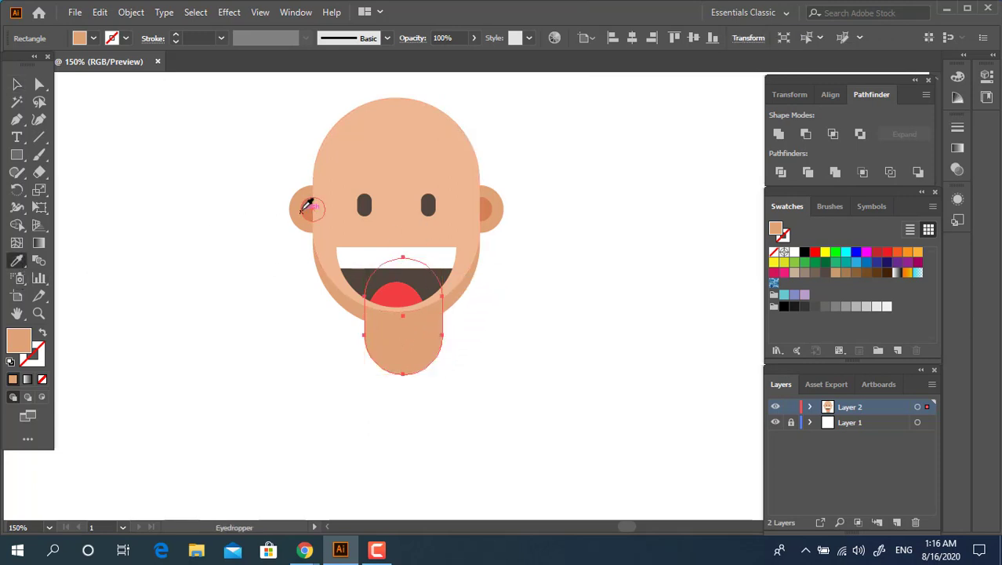
pyautogui.click(302, 210)
pyautogui.press('v')
pyautogui.moveTo(548, 373); pyautogui.dragTo(248, 135)
pyautogui.click(582, 38)
pyautogui.click(458, 81)
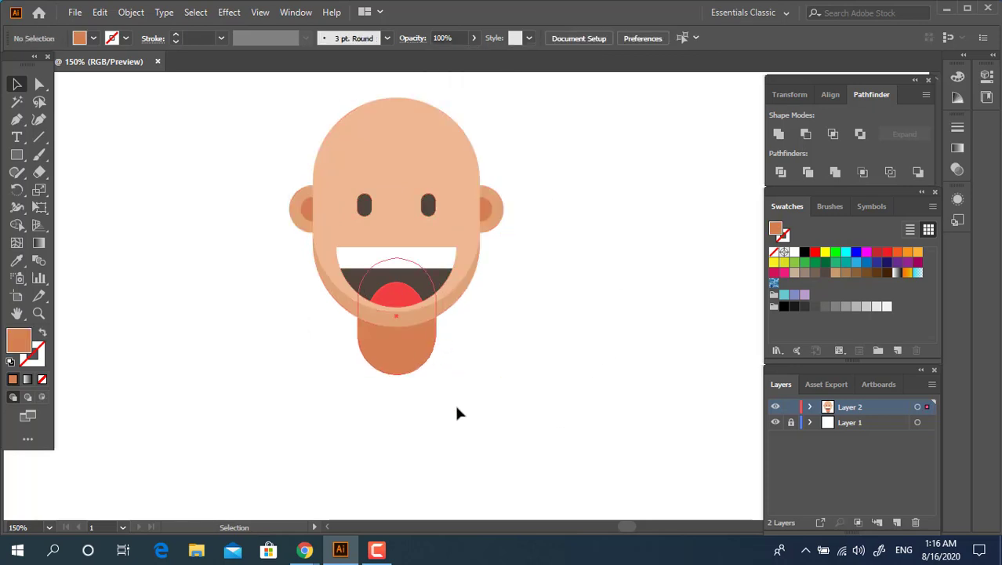
# Step: Duplicate the neck slightly upward and fill the copy with the darker orange-brown CC6C42 as a shadow under the chin
pyautogui.click(425, 354)
pyautogui.moveTo(424, 353); pyautogui.dragTo(426, 335)
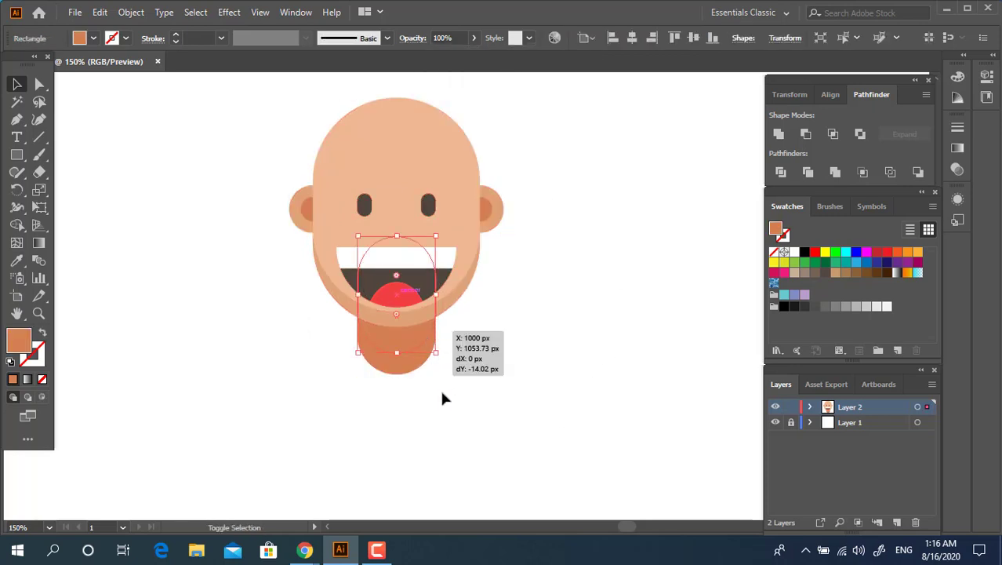
pyautogui.doubleClick(26, 339)
pyautogui.moveTo(131, 87); pyautogui.dragTo(144, 91)
pyautogui.click(376, 64)
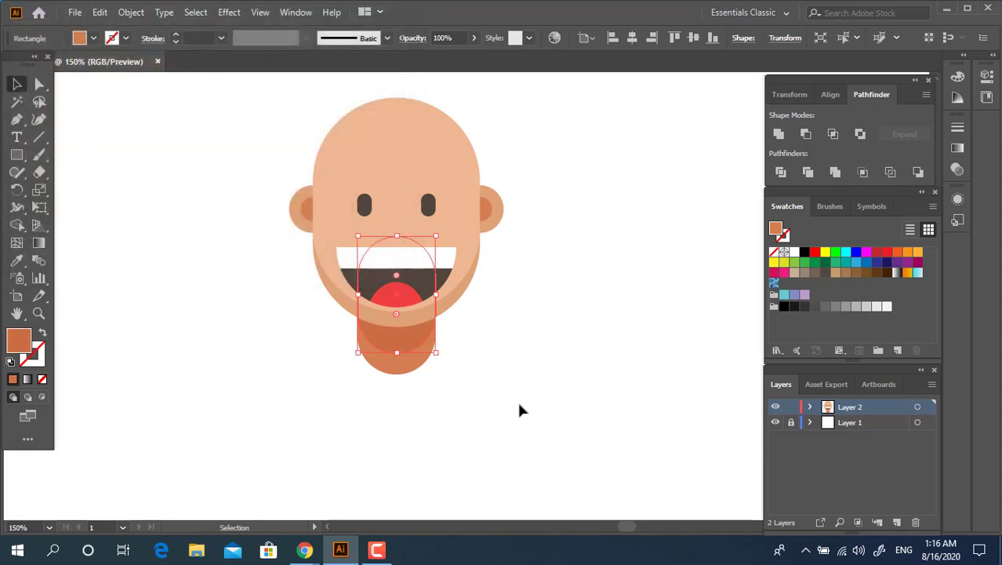
pyautogui.click(517, 399)
pyautogui.click(414, 370)
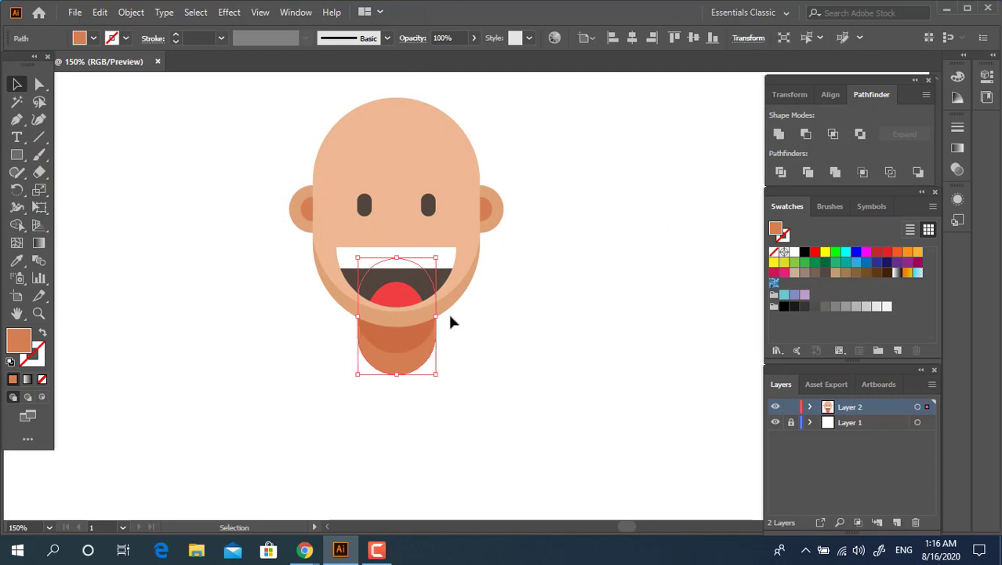
pyautogui.click(392, 351)
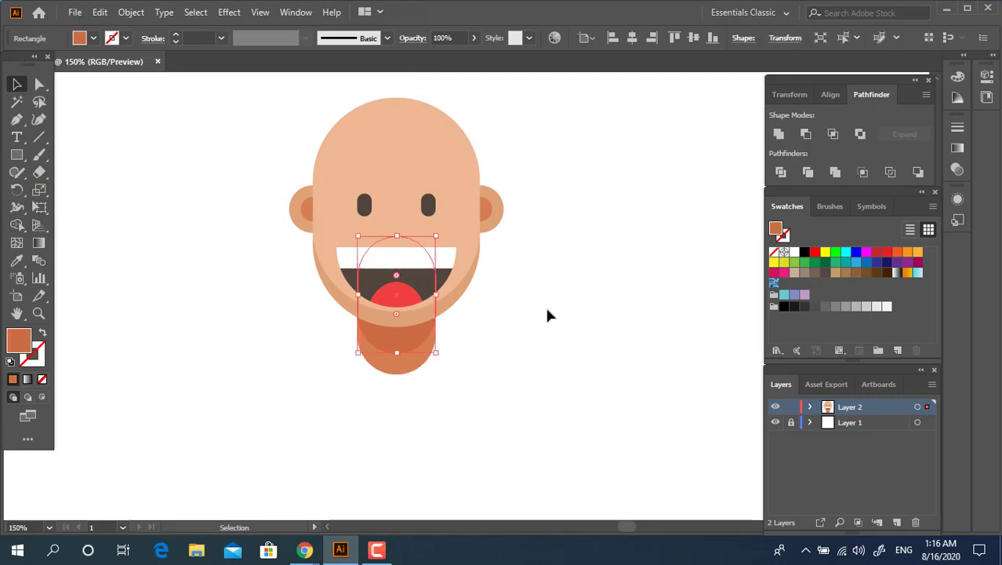
pyautogui.click(777, 137)
pyautogui.click(560, 414)
# Step: Draw a tall rectangle for the body below the chin, nearly as wide as the head, and fill it with dark greyish brown
pyautogui.moveTo(531, 425); pyautogui.dragTo(526, 385)
pyautogui.press('z')
pyautogui.keyDown('alt'); pyautogui.click(463, 333); pyautogui.keyUp('alt')
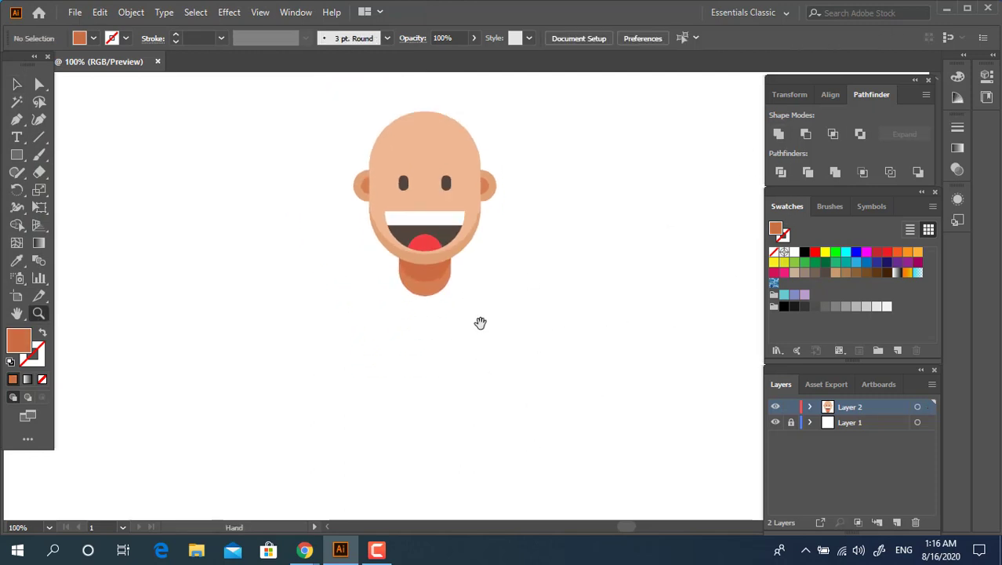
pyautogui.moveTo(481, 323); pyautogui.dragTo(468, 364)
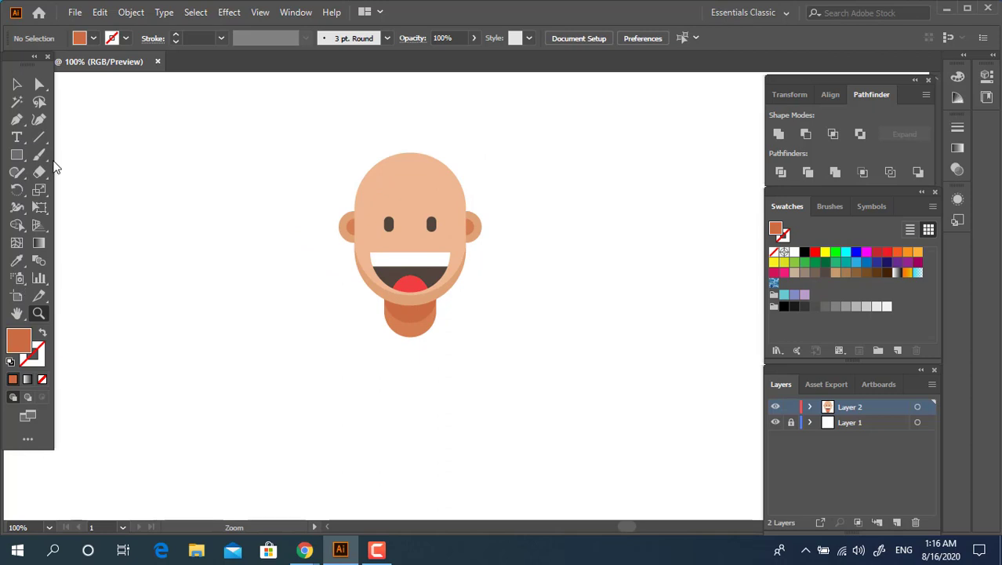
pyautogui.click(27, 156)
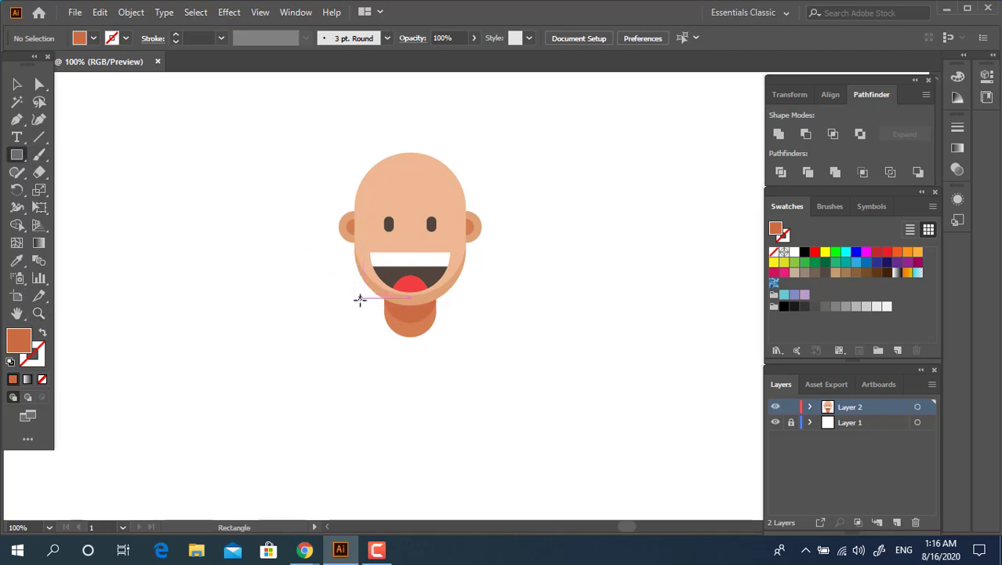
pyautogui.moveTo(360, 299); pyautogui.dragTo(468, 462)
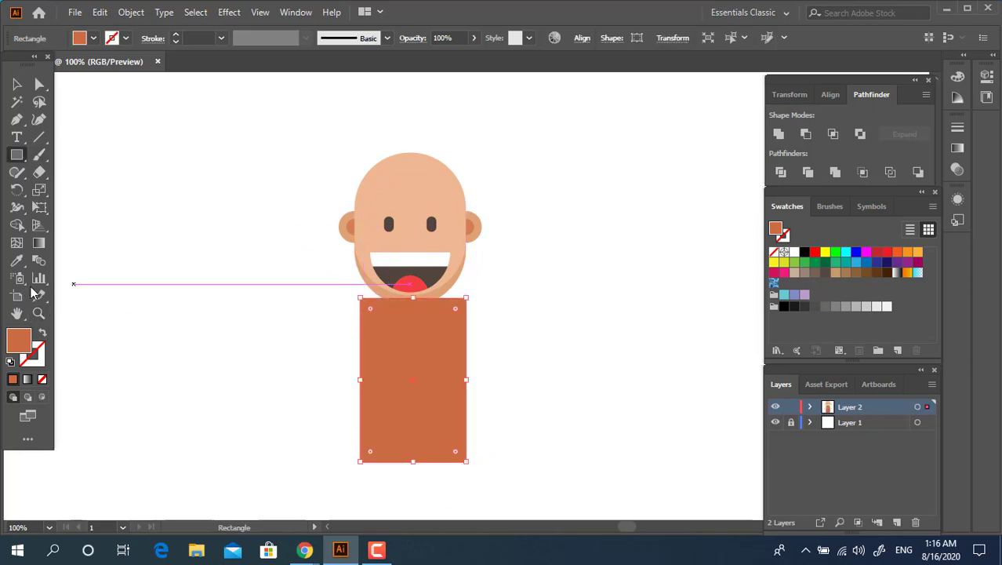
pyautogui.doubleClick(22, 337)
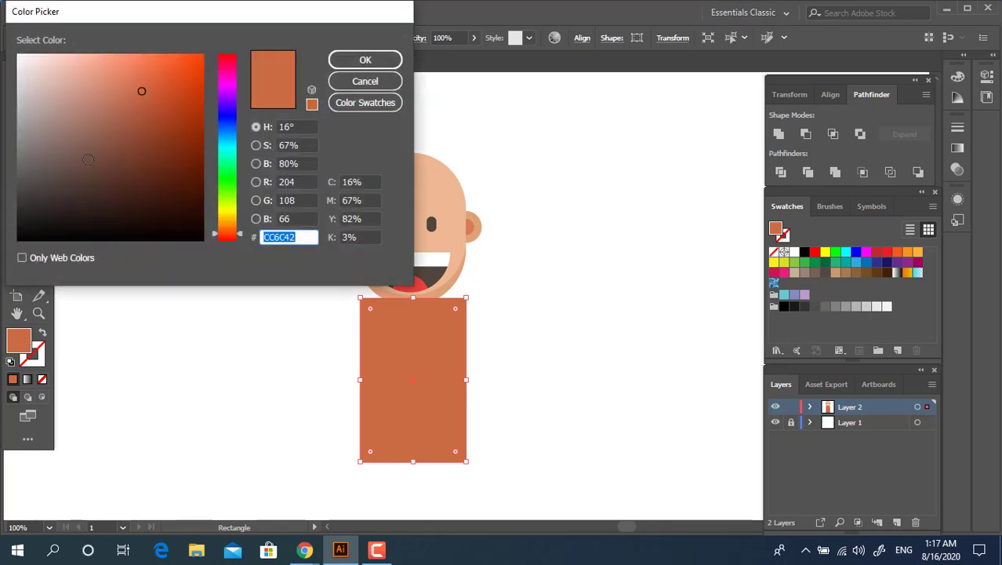
pyautogui.click(48, 177)
pyautogui.click(365, 60)
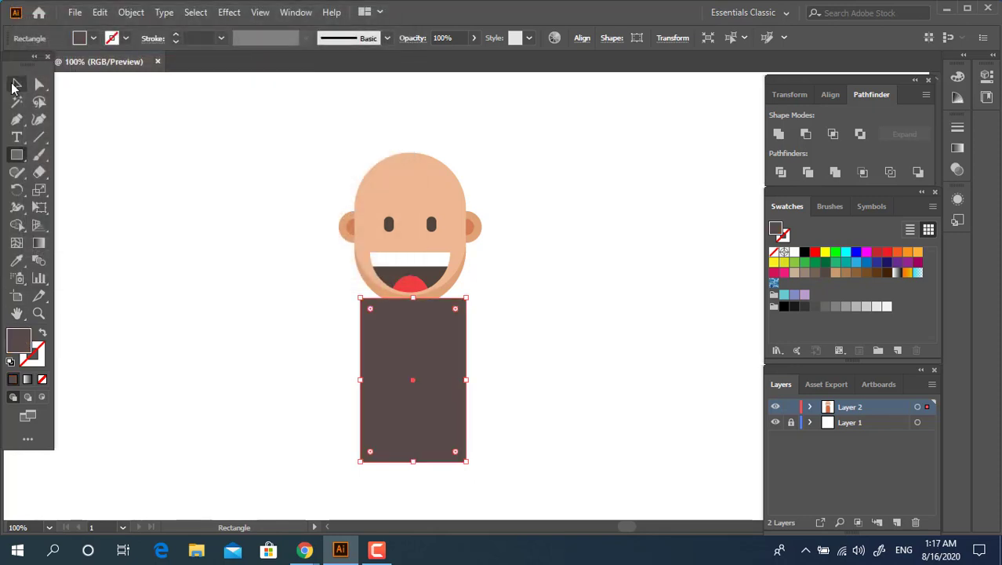
# Step: Send the dark body rectangle behind the head and neck
pyautogui.rightClick(384, 334)
pyautogui.moveTo(531, 259)
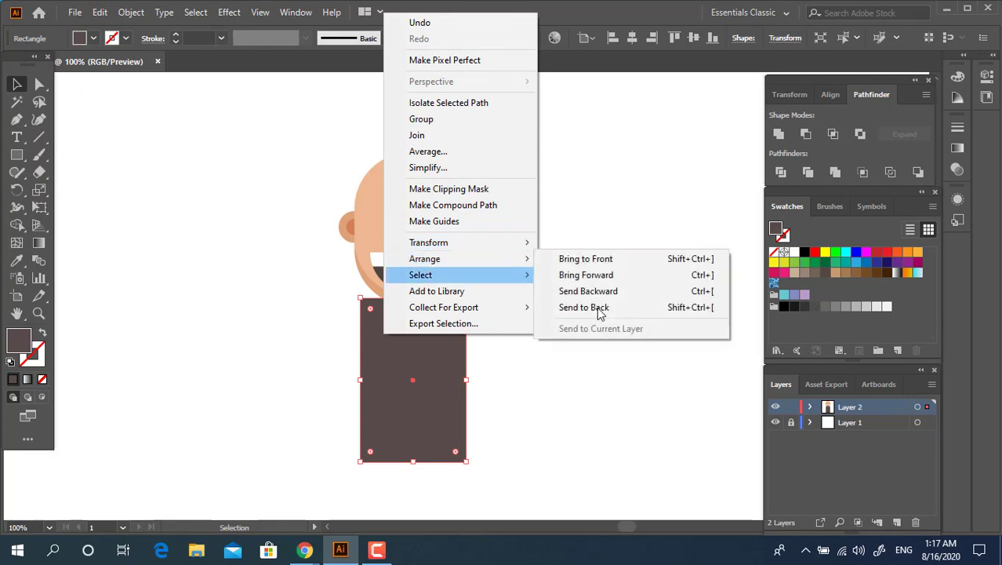
pyautogui.click(648, 306)
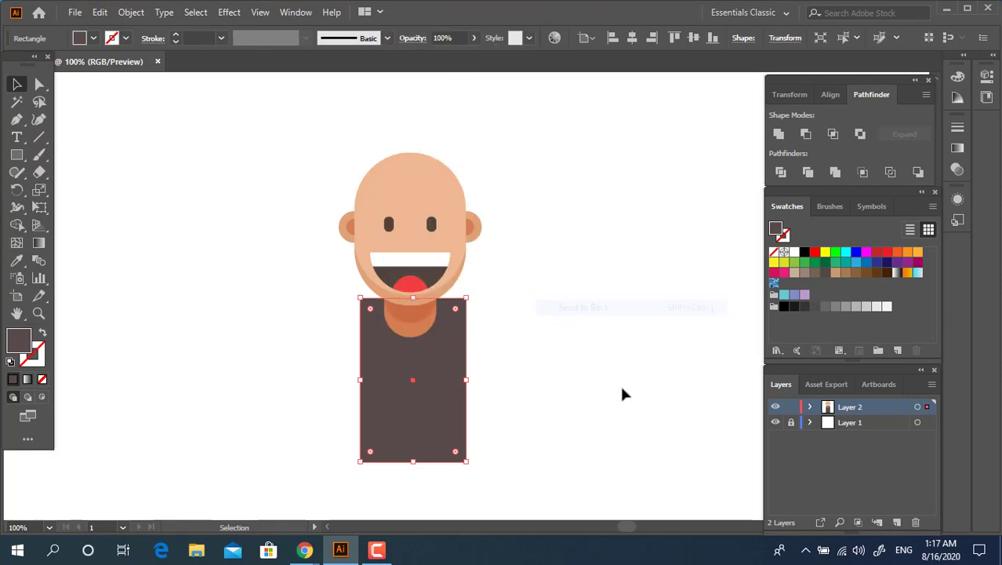
# Step: Select the head, neck and body and align them to their horizontal centre
pyautogui.moveTo(526, 450); pyautogui.dragTo(404, 383)
pyautogui.moveTo(213, 463); pyautogui.dragTo(549, 94)
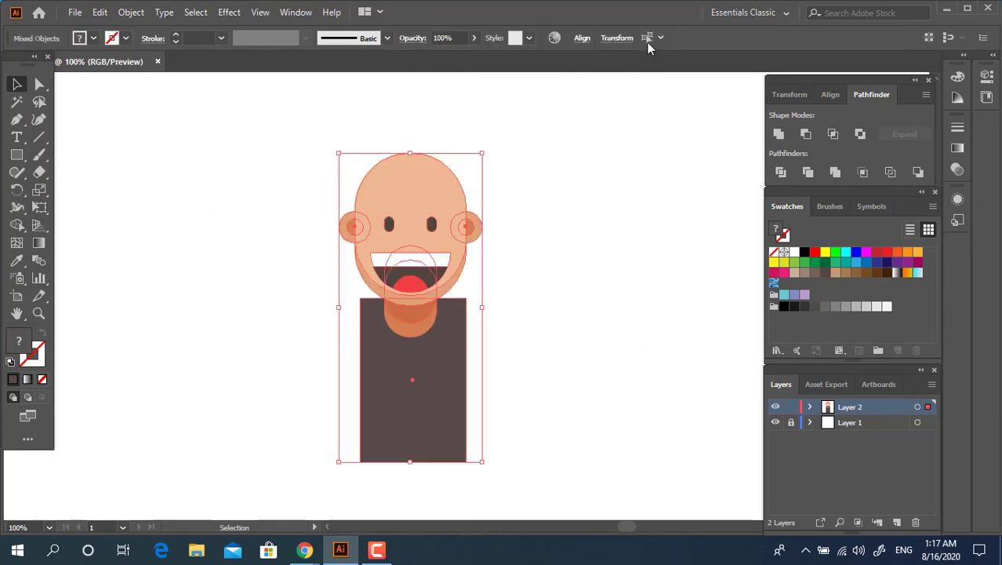
pyautogui.click(583, 38)
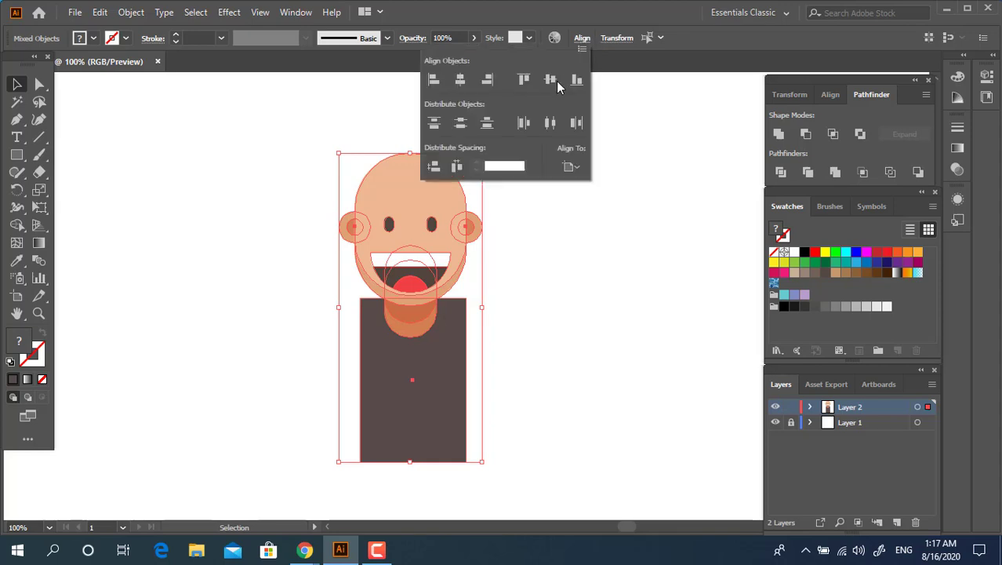
pyautogui.click(461, 80)
pyautogui.click(549, 320)
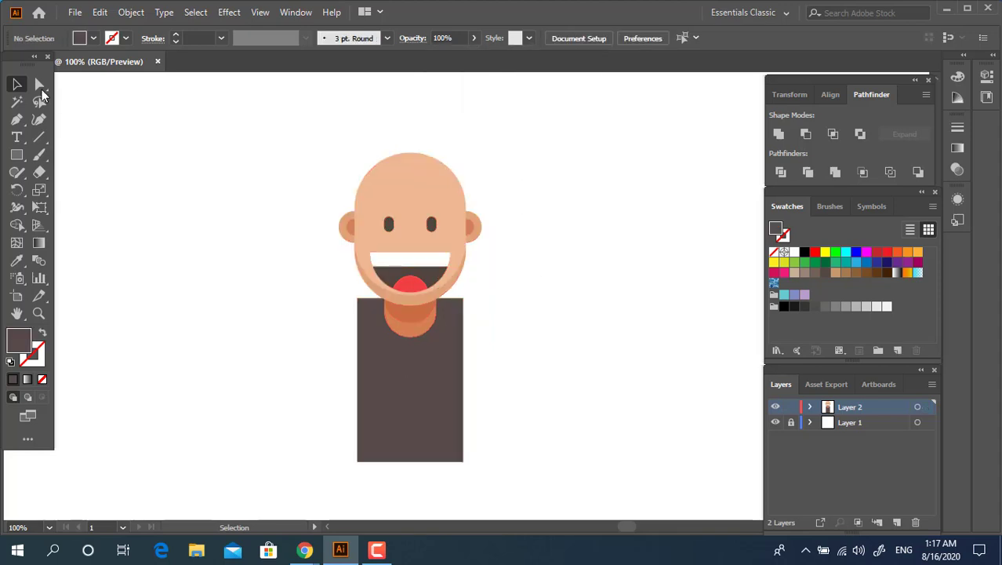
# Step: Round the body's two upper corners into shoulders and move the body slightly up towards the chin
pyautogui.press('a')
pyautogui.moveTo(361, 314); pyautogui.dragTo(362, 314)
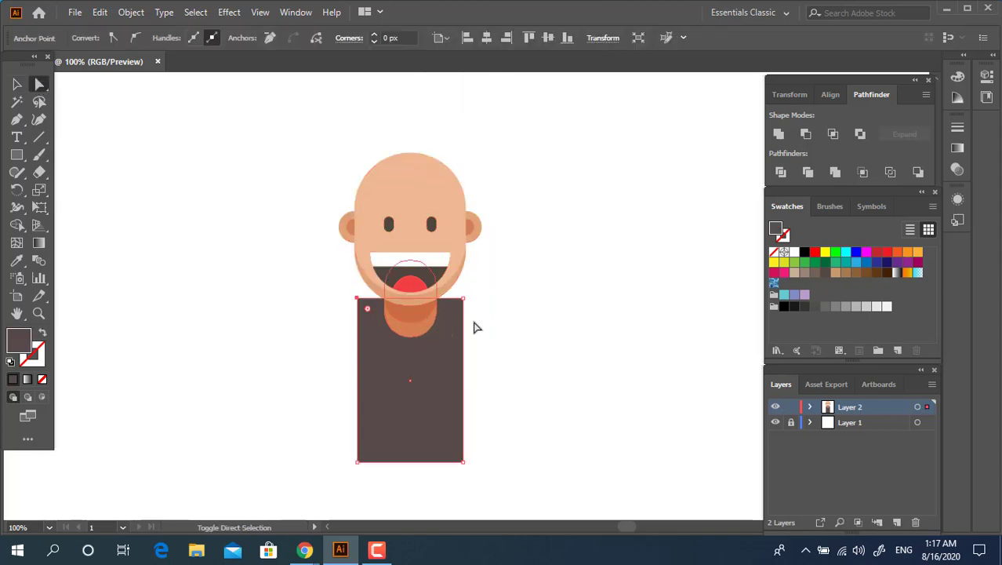
pyautogui.moveTo(457, 293); pyautogui.dragTo(426, 398)
pyautogui.press('v')
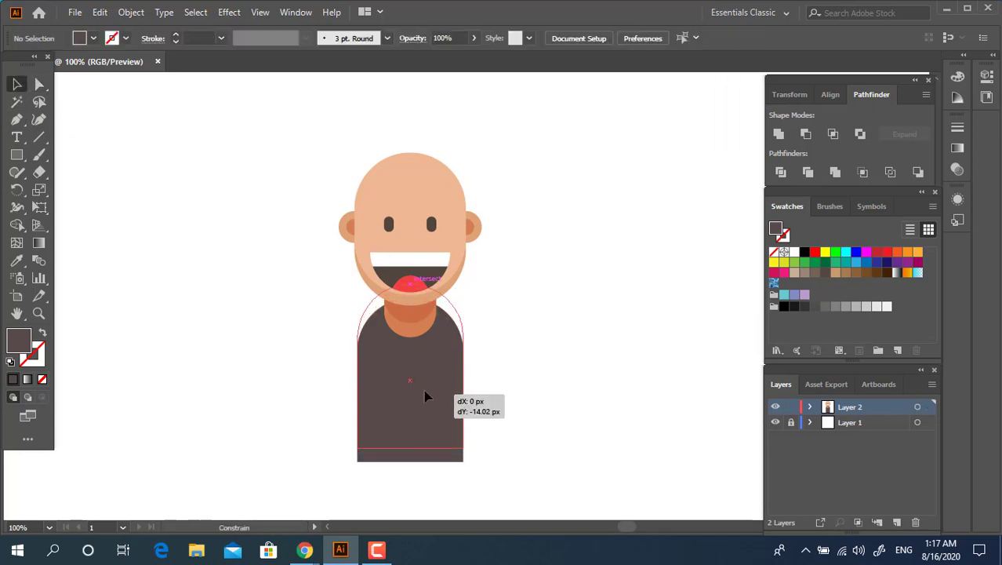
pyautogui.click(557, 328)
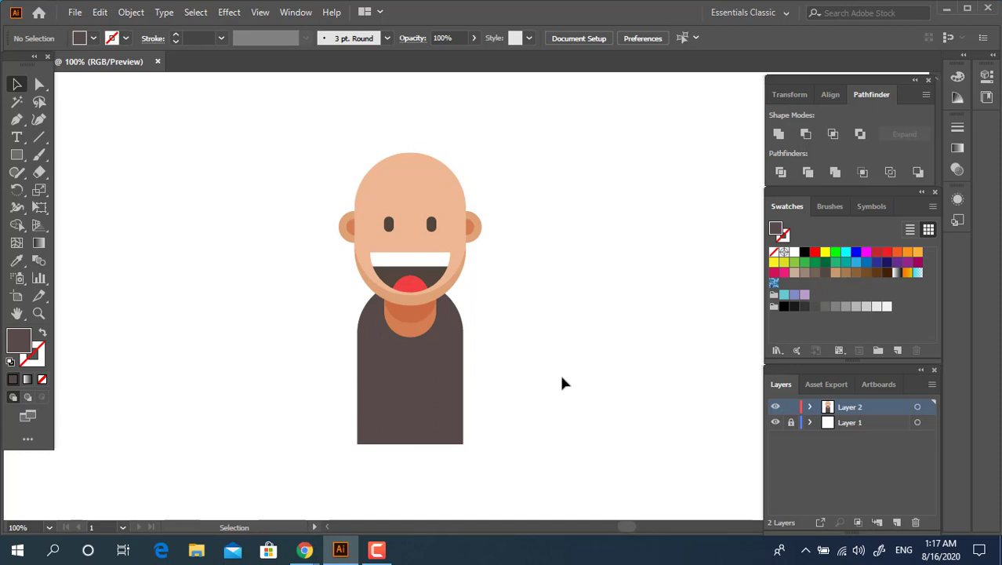
# Step: Draw a narrower rectangle over the body, extending below its lower edge, and fill it with light grey E2DAD7
pyautogui.click(17, 154)
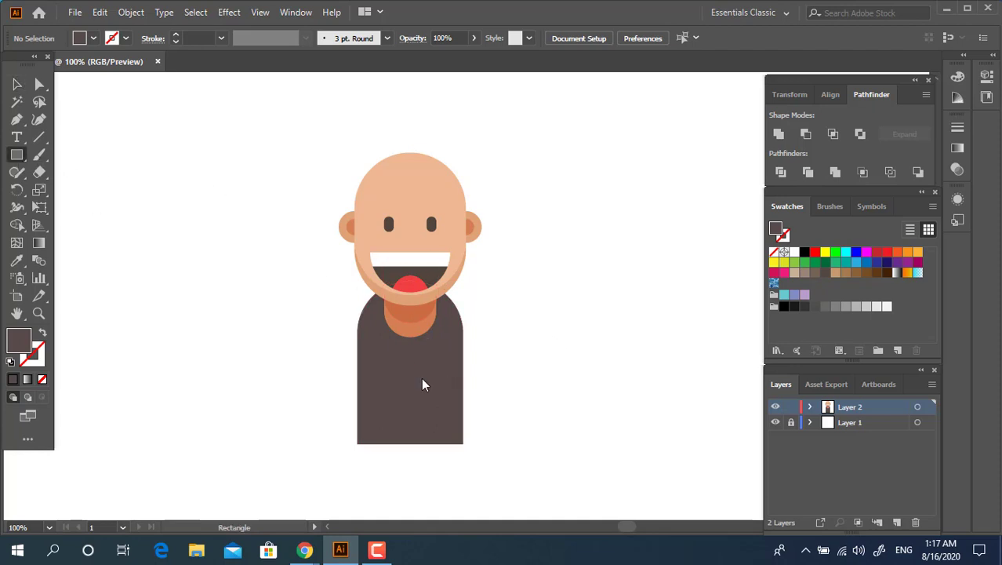
pyautogui.moveTo(370, 317); pyautogui.dragTo(444, 495)
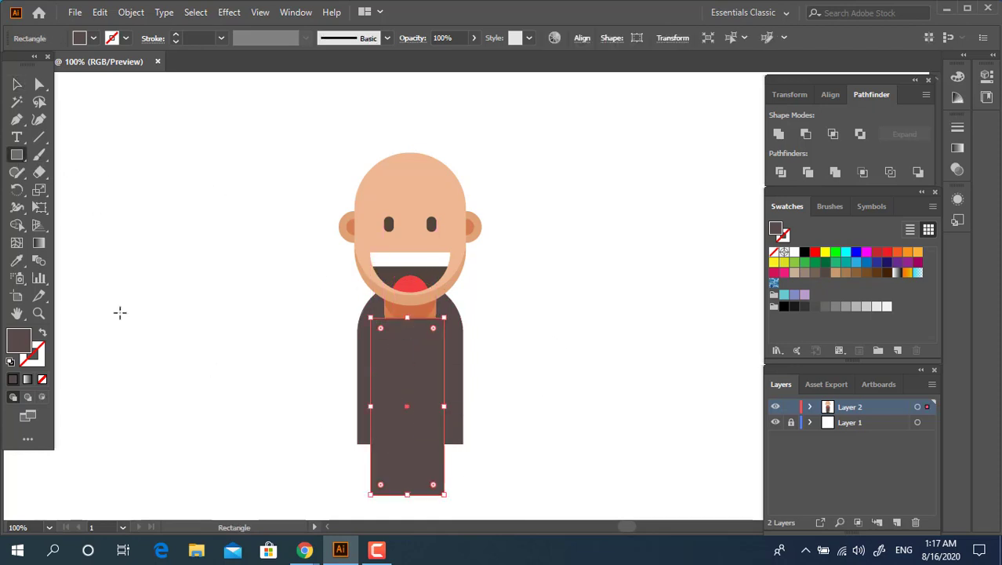
pyautogui.click(17, 260)
pyautogui.click(246, 387)
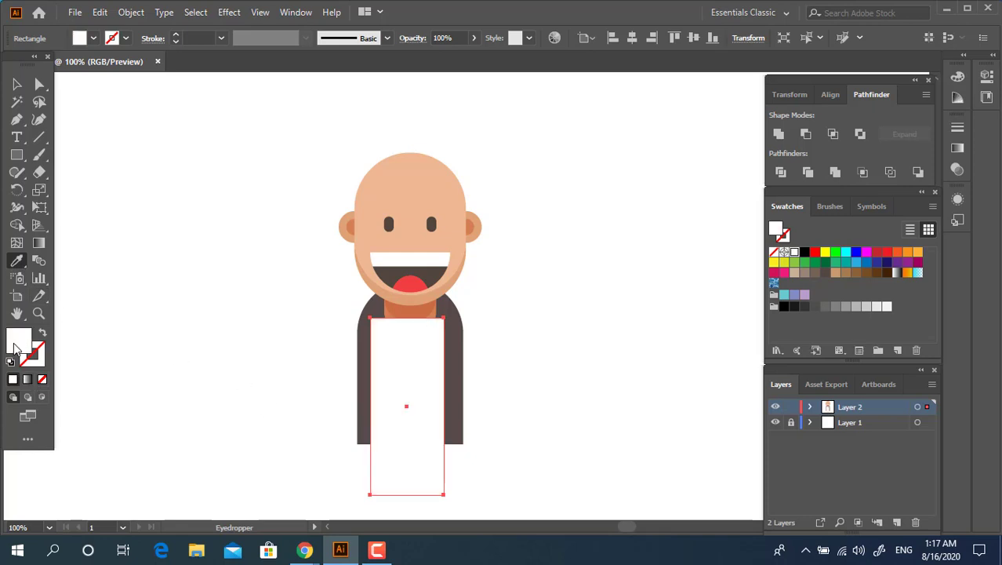
pyautogui.doubleClick(13, 349)
pyautogui.moveTo(25, 76); pyautogui.dragTo(26, 75)
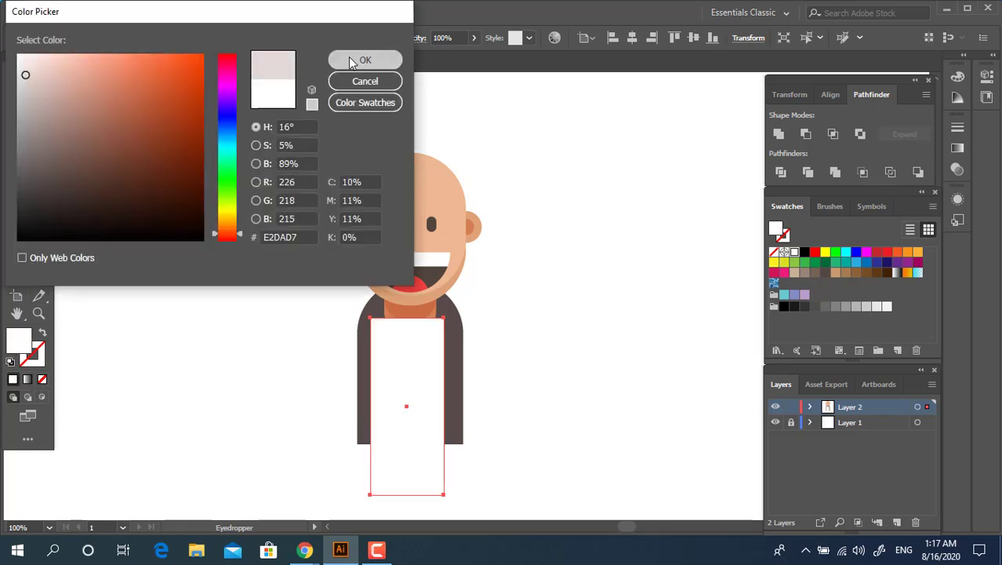
pyautogui.click(349, 60)
# Step: Round the light grey rectangle's two upper corners fully and align all character parts to their horizontal centre
pyautogui.click(39, 85)
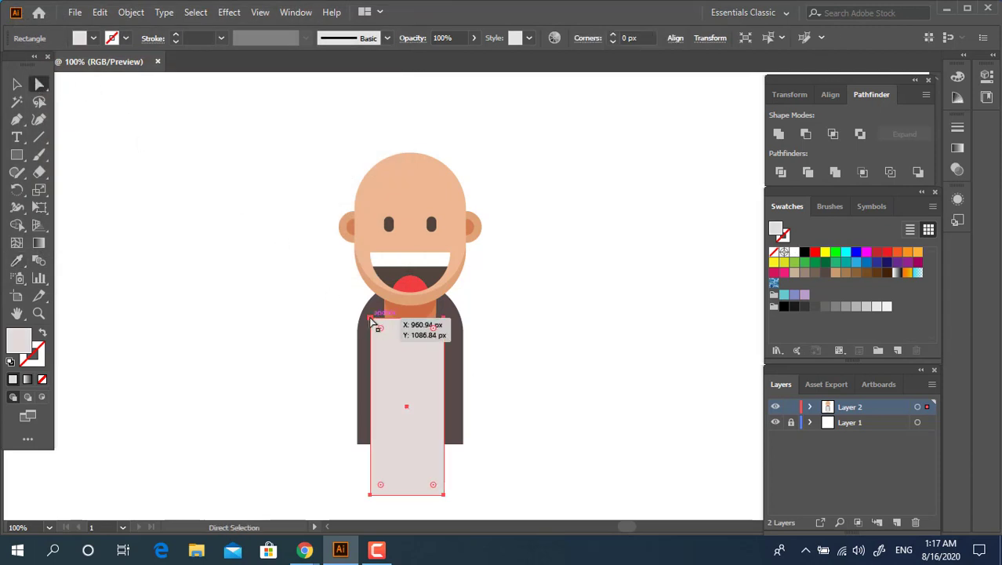
pyautogui.moveTo(372, 315); pyautogui.dragTo(388, 469)
pyautogui.click(17, 84)
pyautogui.moveTo(535, 423); pyautogui.dragTo(259, 161)
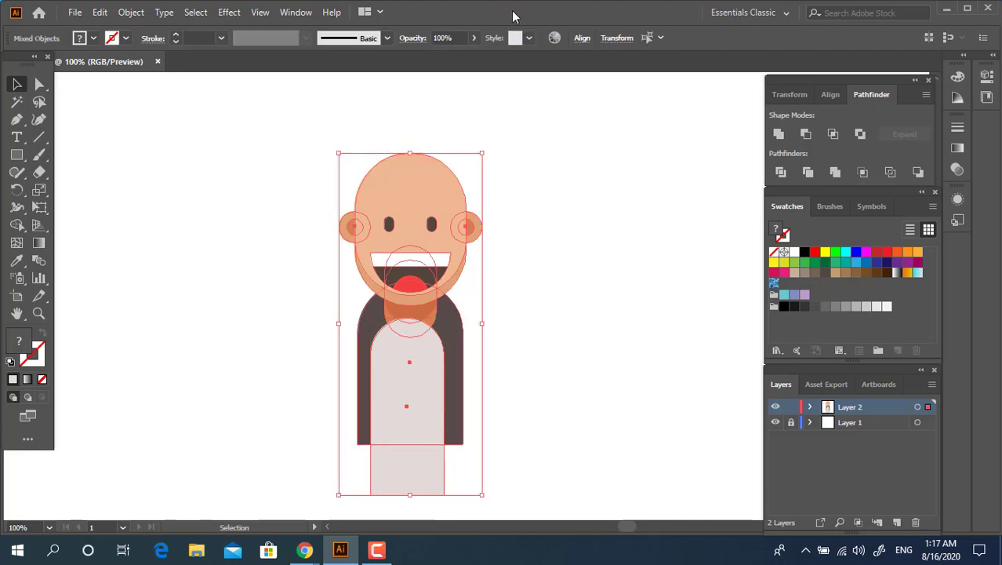
pyautogui.click(582, 38)
pyautogui.click(461, 85)
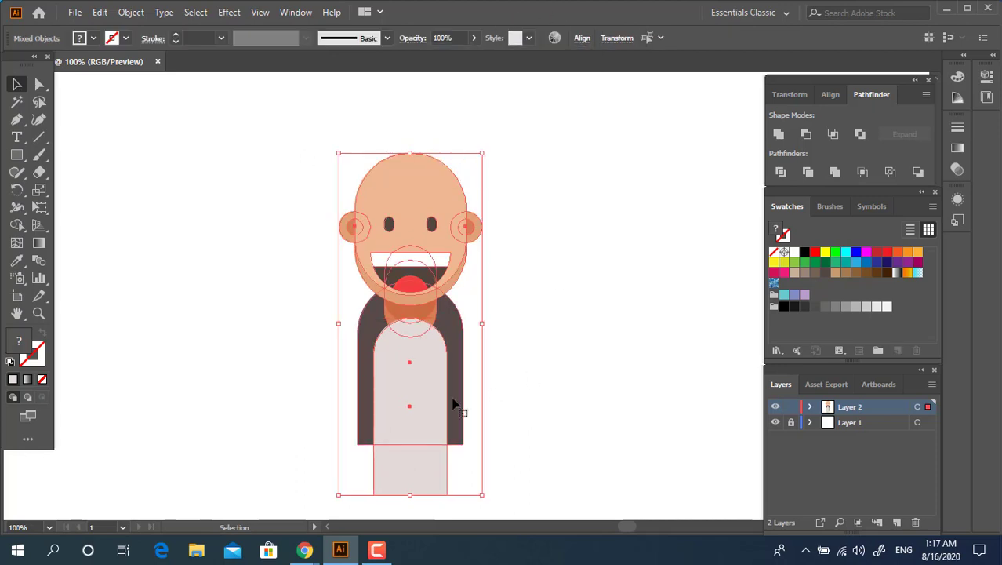
pyautogui.click(653, 382)
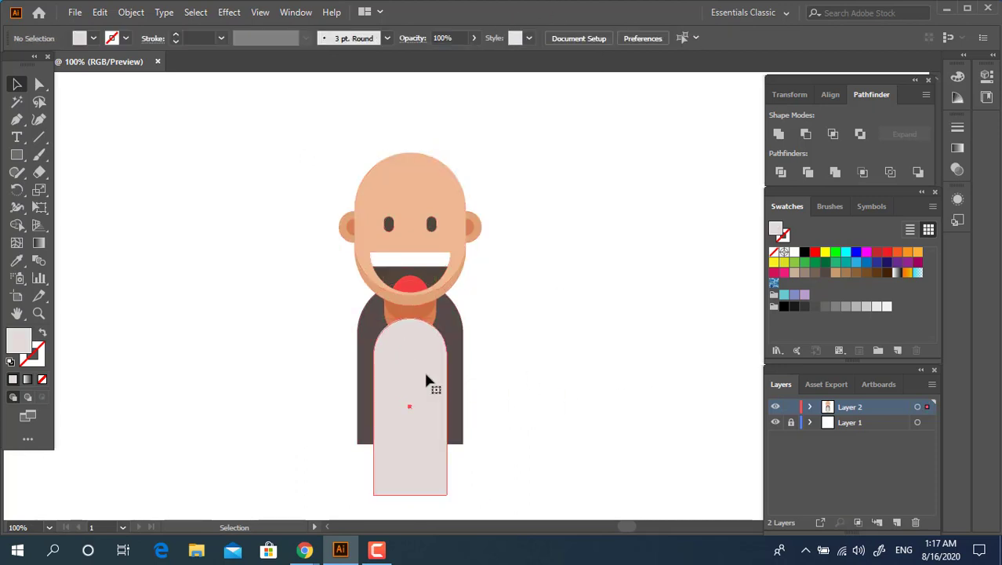
# Step: Send the light grey rounded shape to the back, behind the dark body
pyautogui.rightClick(426, 381)
pyautogui.moveTo(554, 305)
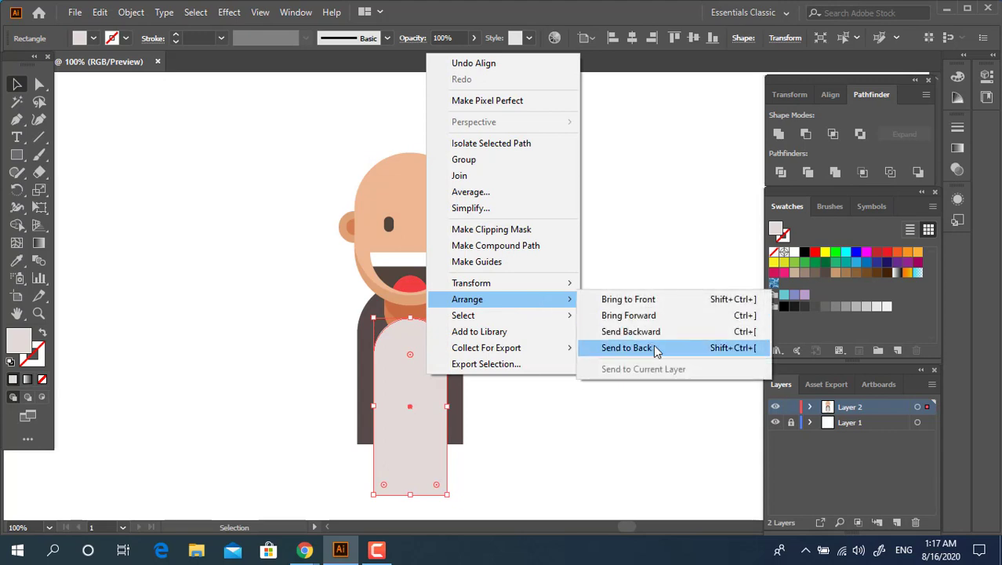
pyautogui.click(656, 349)
pyautogui.rightClick(426, 464)
pyautogui.moveTo(527, 383)
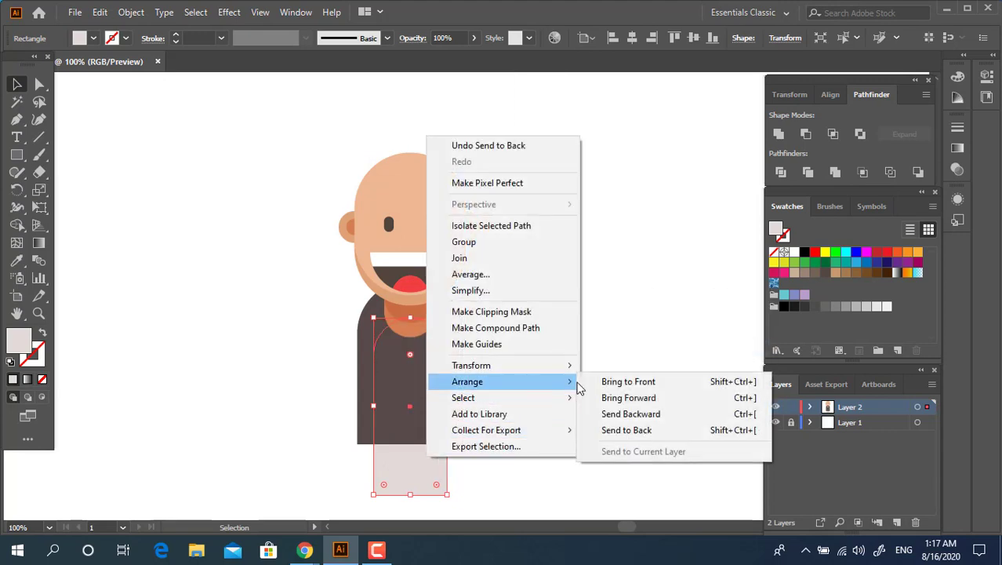
pyautogui.click(681, 416)
# Step: Move the light grey shape up under the chin and bring it forward so it sits between the dark body and the neck
pyautogui.moveTo(425, 492); pyautogui.dragTo(425, 453)
pyautogui.rightClick(425, 454)
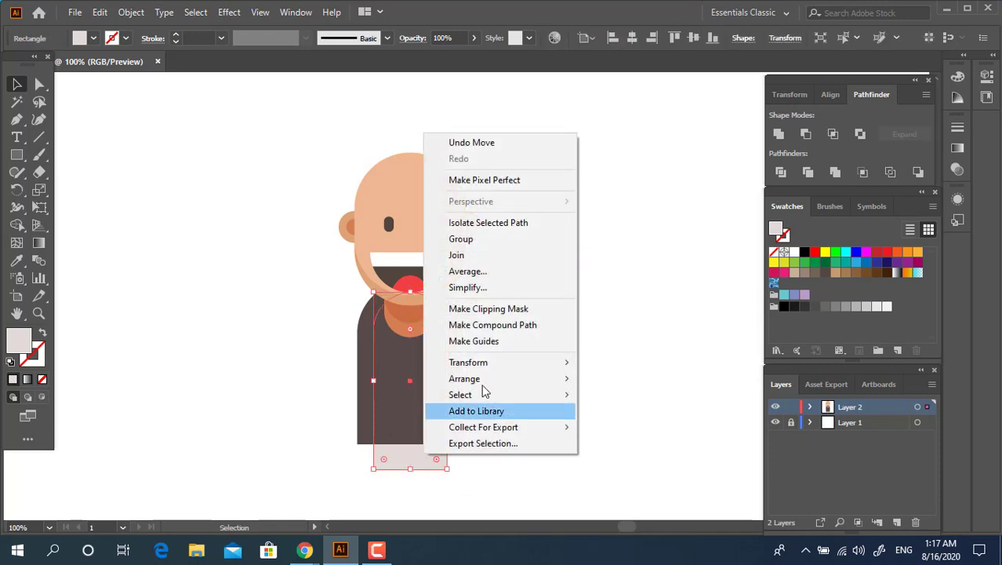
pyautogui.moveTo(470, 378)
pyautogui.click(704, 396)
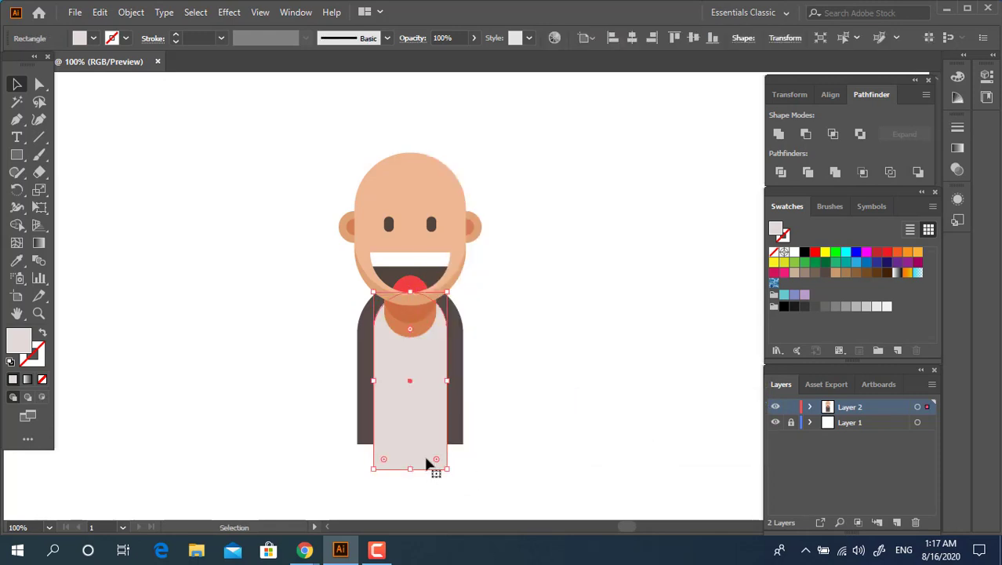
pyautogui.rightClick(422, 454)
pyautogui.click(702, 396)
pyautogui.click(498, 444)
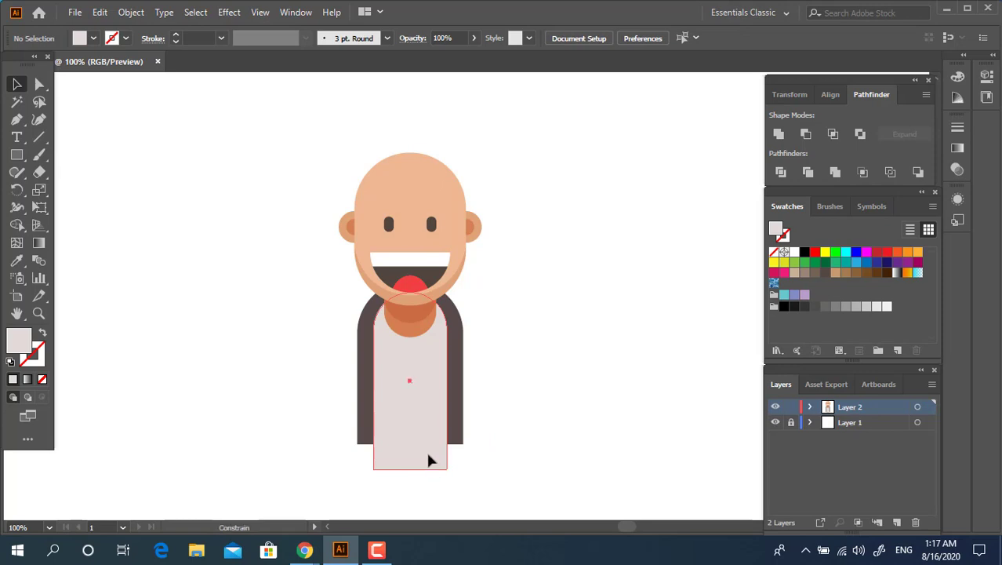
# Step: Nudge the light grey shape slightly further up so its rounded top tucks behind the chin
pyautogui.moveTo(428, 460); pyautogui.dragTo(430, 456)
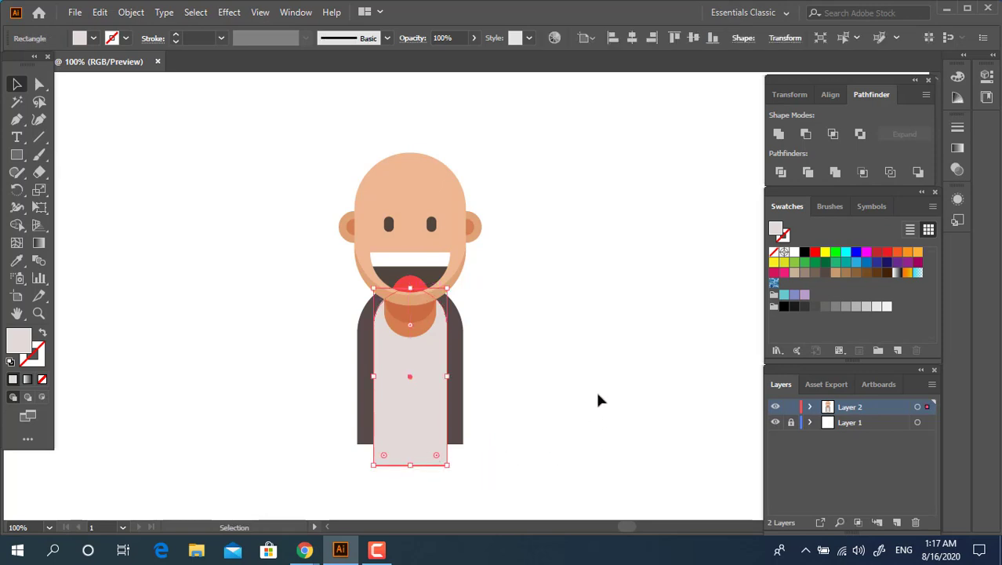
pyautogui.click(539, 380)
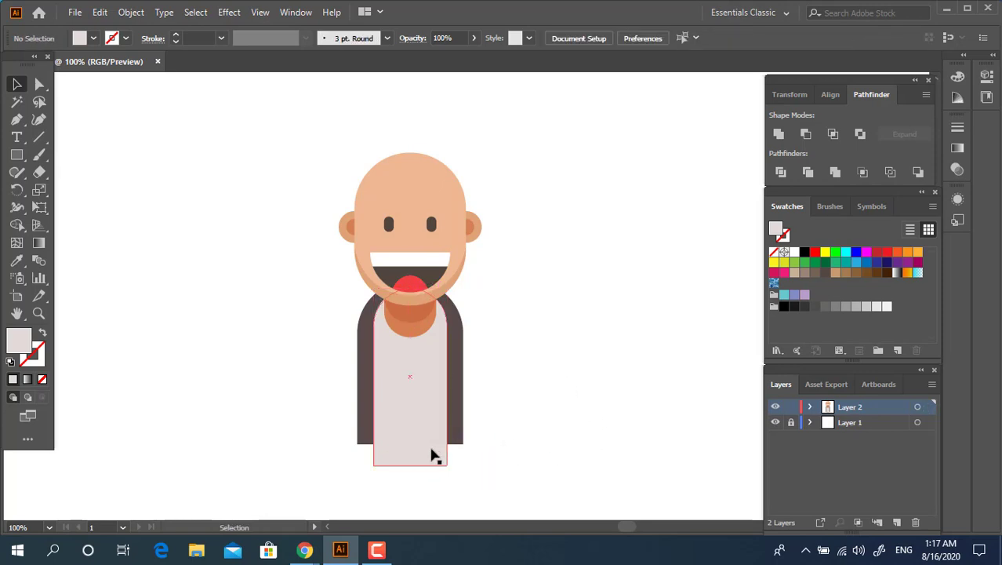
pyautogui.click(437, 423)
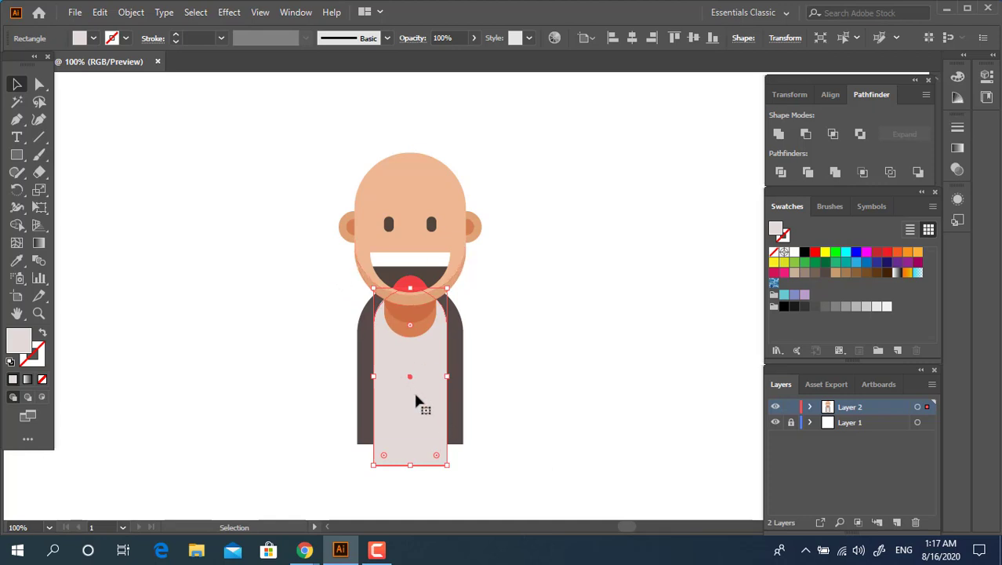
pyautogui.press('Up')
pyautogui.press('Up')
pyautogui.press('Up')
pyautogui.press('Up')
pyautogui.press('Up')
pyautogui.press('Up')
pyautogui.press('Up')
pyautogui.press('Up')
pyautogui.press('Up')
pyautogui.press('Up')
pyautogui.press('Up')
pyautogui.press('Up')
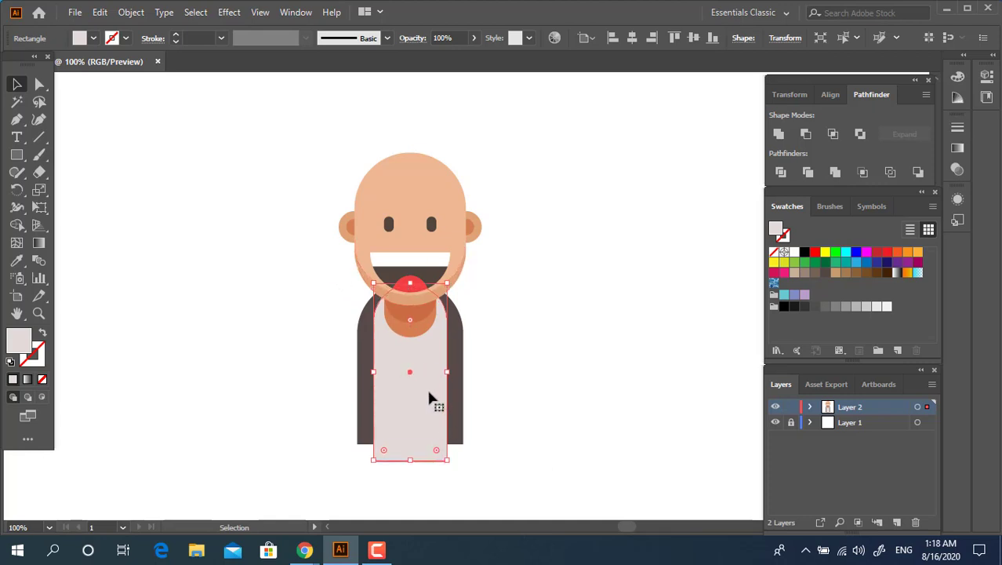
pyautogui.click(531, 330)
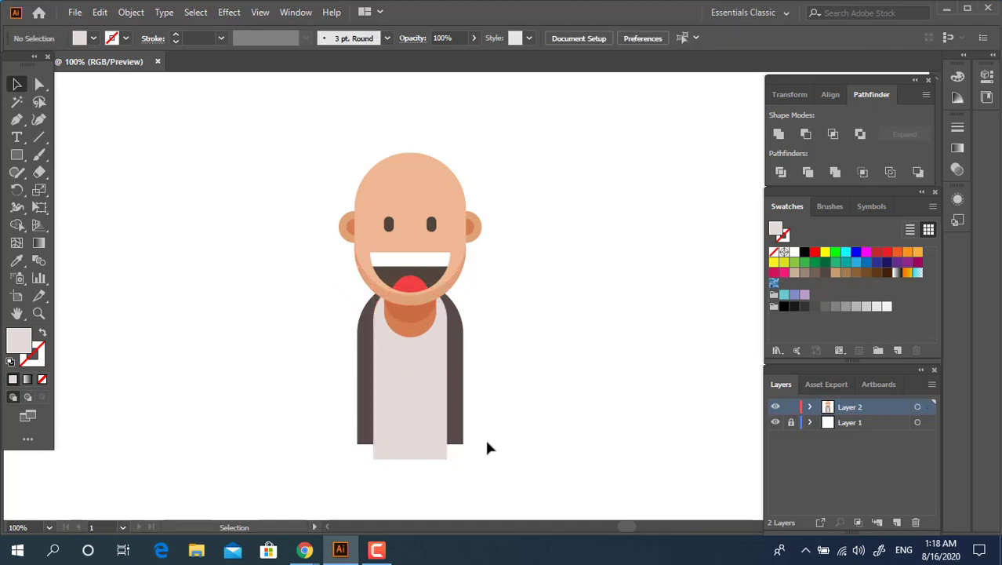
# Step: Raise the light grey shape's two lower anchor points to the bottom edge of the dark body
pyautogui.click(39, 87)
pyautogui.moveTo(461, 489); pyautogui.dragTo(339, 456)
pyautogui.moveTo(409, 459); pyautogui.dragTo(408, 444)
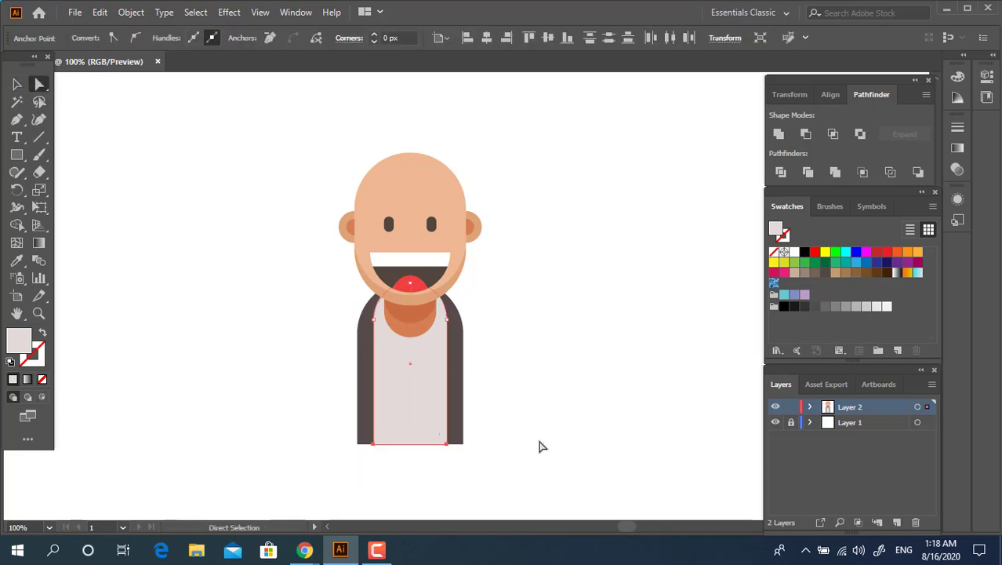
pyautogui.click(536, 436)
# Step: Fine-tune the light grey shape's bottom edge so it is flush with the dark body's lower edge
pyautogui.press('z')
pyautogui.click(437, 366)
pyautogui.moveTo(516, 442); pyautogui.dragTo(478, 435)
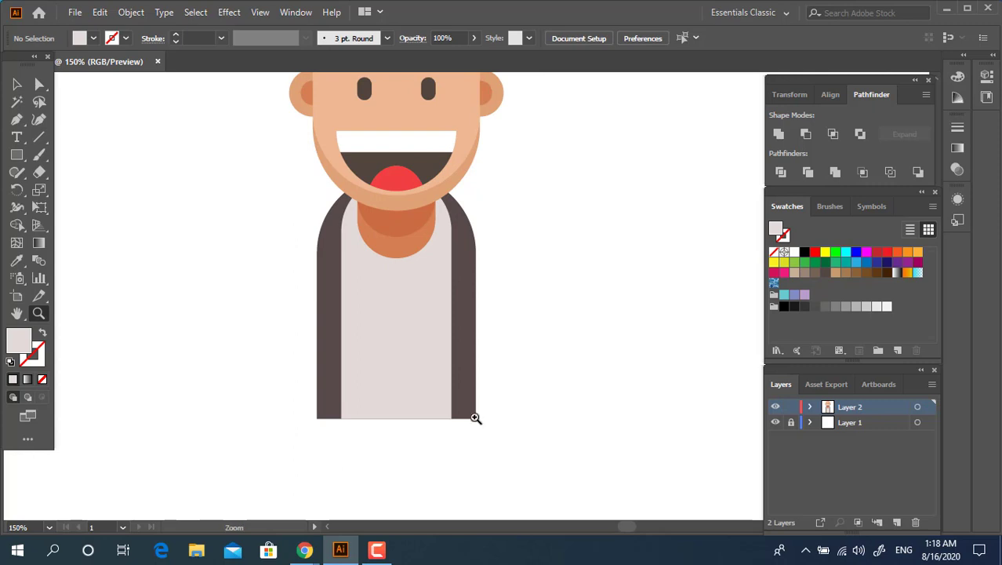
pyautogui.click(17, 84)
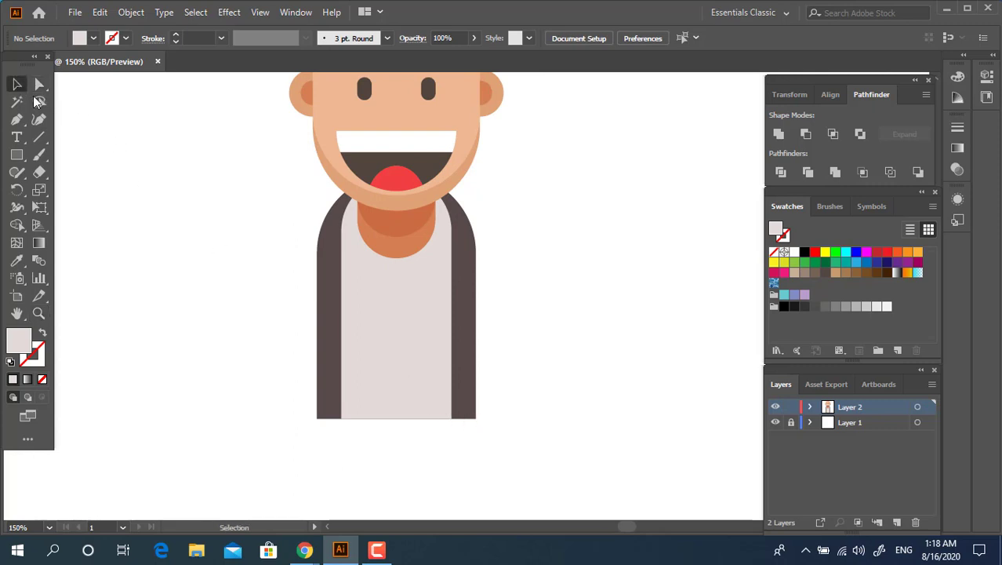
pyautogui.click(407, 325)
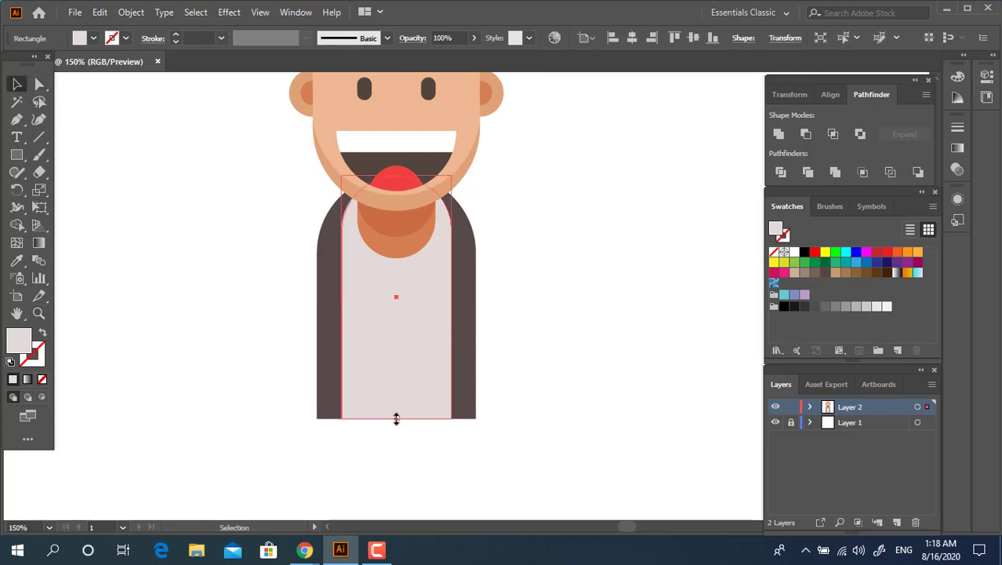
pyautogui.moveTo(396, 419); pyautogui.dragTo(350, 417)
pyautogui.click(608, 422)
# Step: Draw a small square, rotate it into a diamond, and place a copy over each side edge of the body at waist height
pyautogui.moveTo(609, 422); pyautogui.dragTo(606, 453)
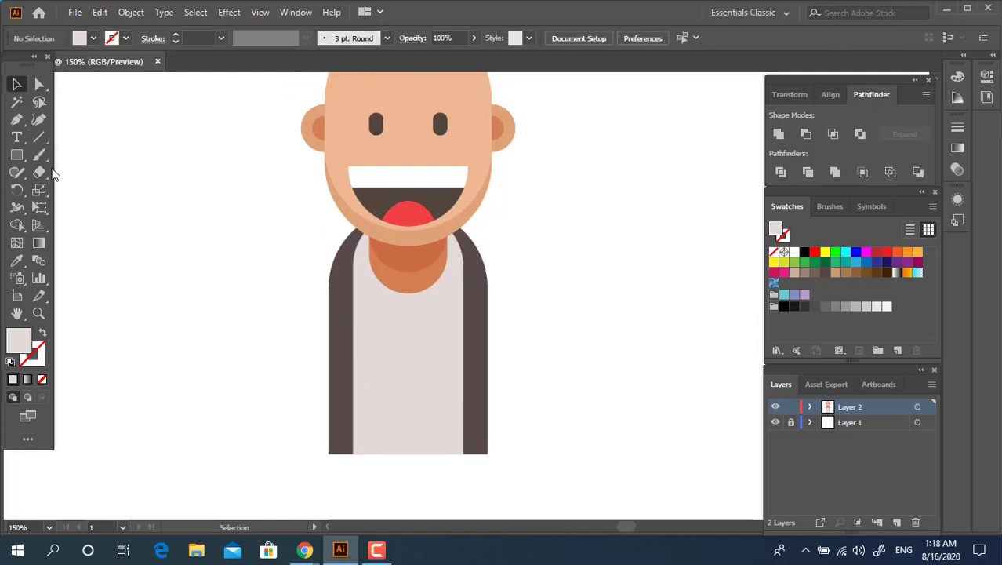
pyautogui.click(16, 154)
pyautogui.moveTo(202, 267); pyautogui.dragTo(245, 307)
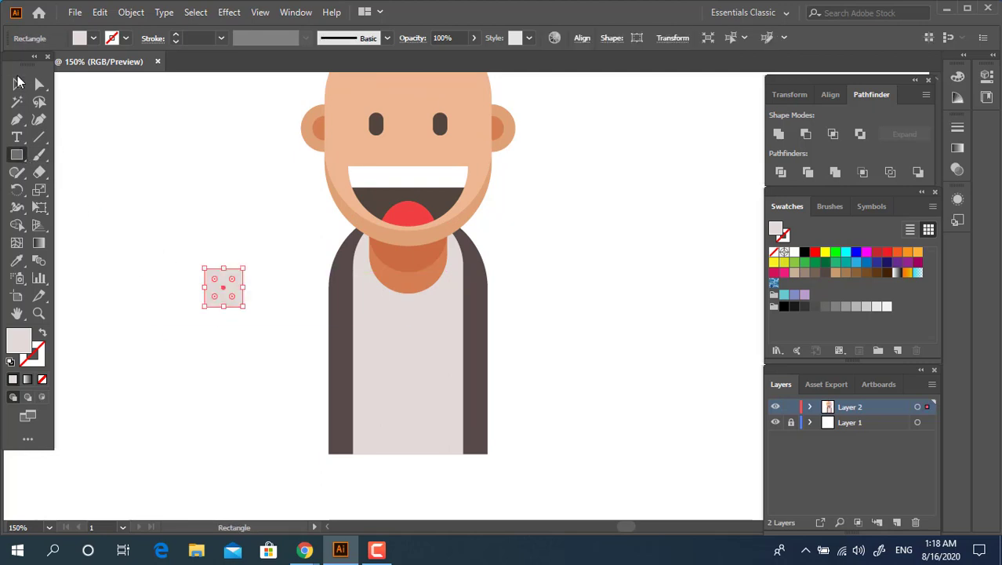
pyautogui.click(16, 85)
pyautogui.moveTo(250, 265); pyautogui.dragTo(503, 354)
# Step: Group the two diamonds and align all character parts to their horizontal centre
pyautogui.keyDown('shift'); pyautogui.click(328, 351); pyautogui.keyUp('shift')
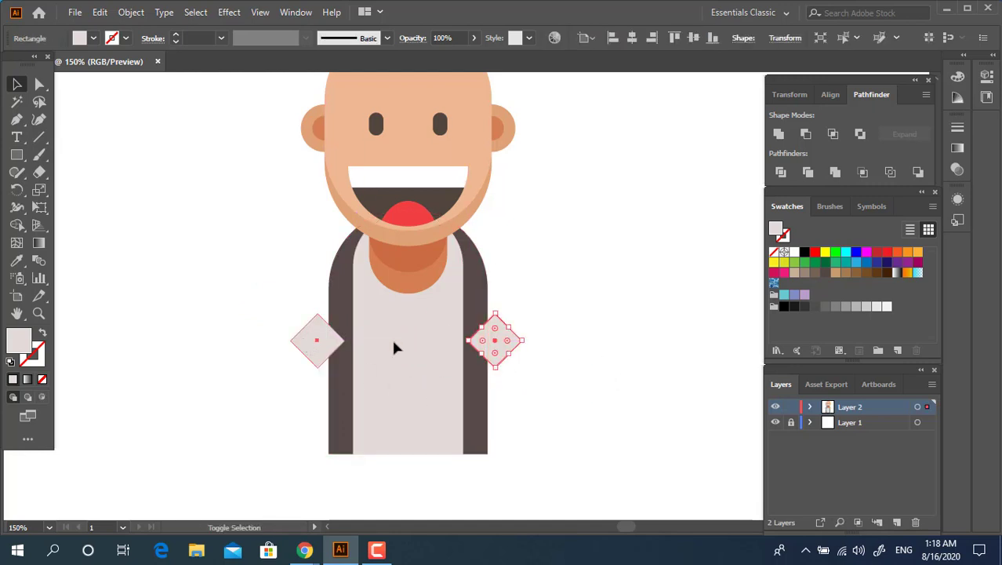
pyautogui.rightClick(497, 349)
pyautogui.click(564, 127)
pyautogui.moveTo(592, 405); pyautogui.dragTo(194, 107)
pyautogui.click(582, 37)
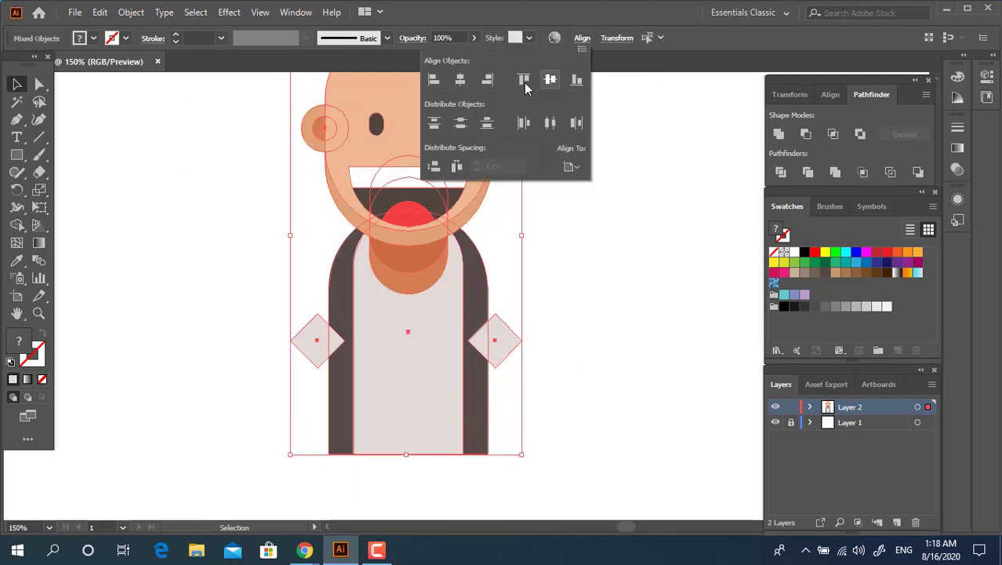
pyautogui.click(453, 81)
pyautogui.click(547, 411)
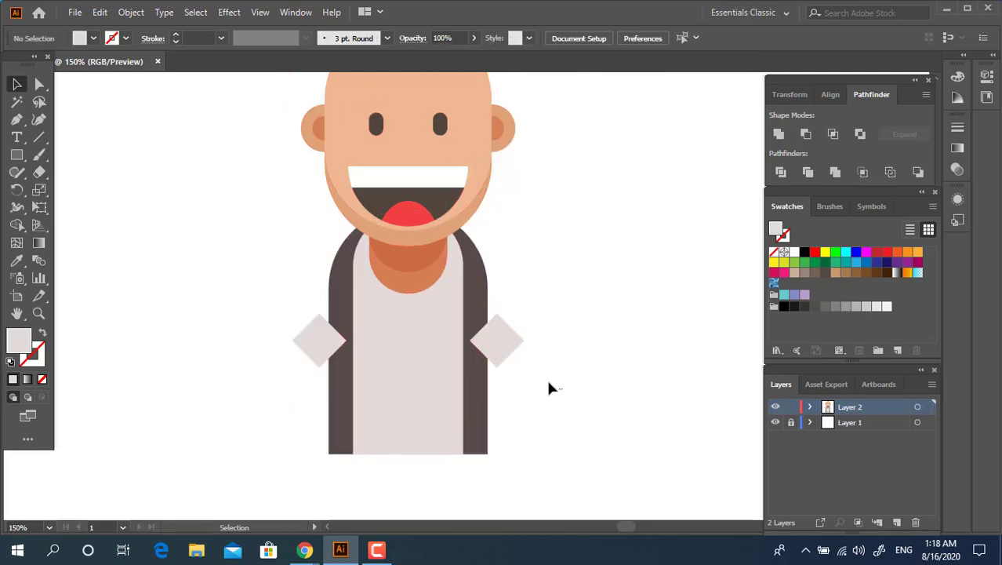
# Step: Restack the diamond group so it lies directly in front of the dark body and behind the light grey shape
pyautogui.click(464, 347)
pyautogui.rightClick(494, 343)
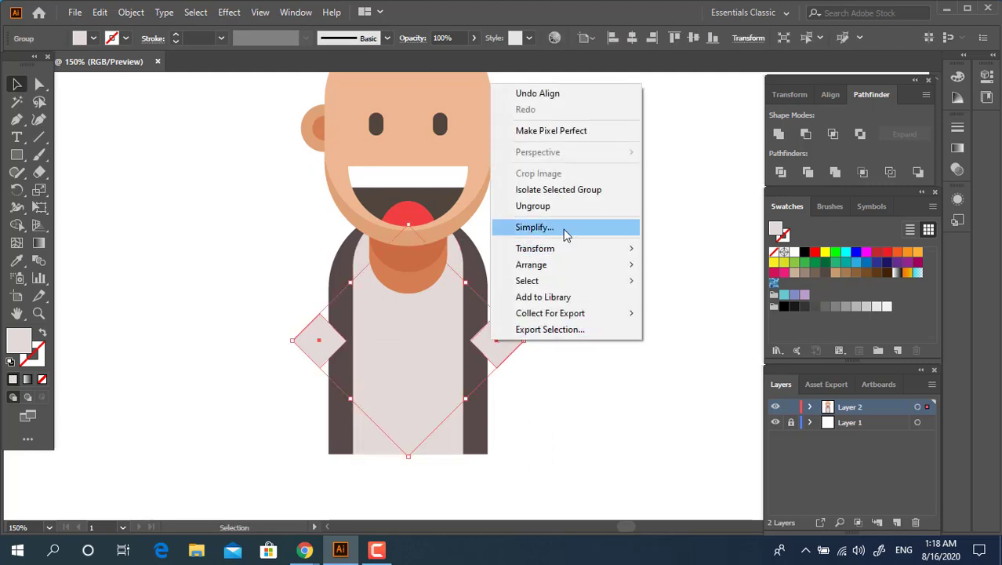
pyautogui.moveTo(568, 267)
pyautogui.click(694, 313)
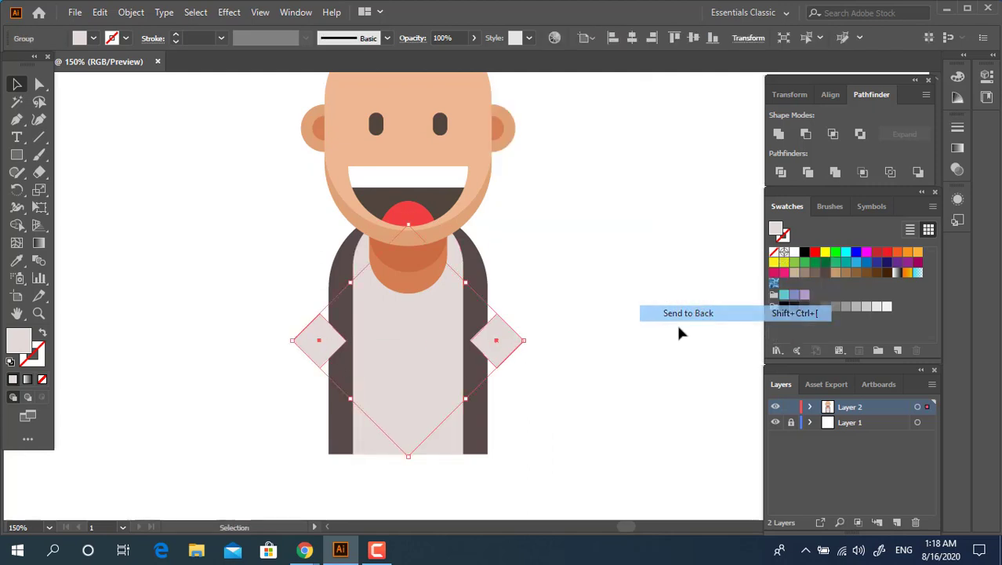
pyautogui.rightClick(495, 349)
pyautogui.moveTo(595, 271)
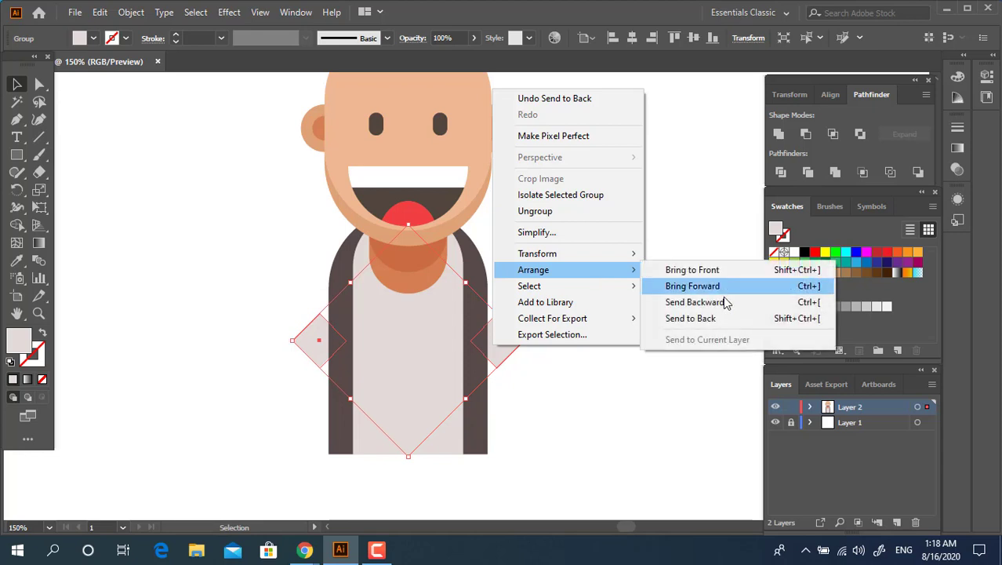
pyautogui.click(740, 287)
# Step: Divide the dark body with the diamonds, ungroup the result and delete the diamond pieces to leave a notch on each side
pyautogui.click(781, 172)
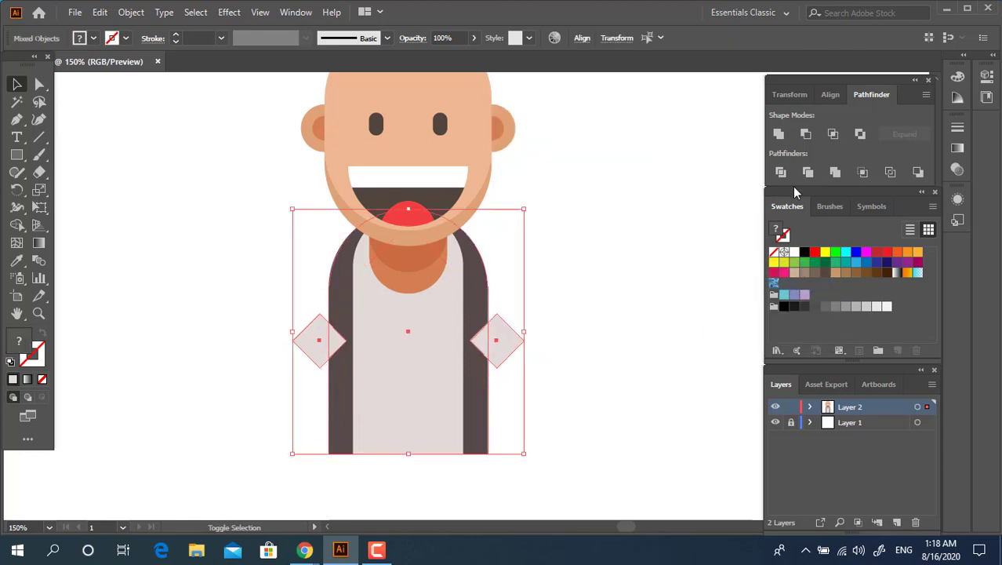
pyautogui.rightClick(476, 343)
pyautogui.click(560, 207)
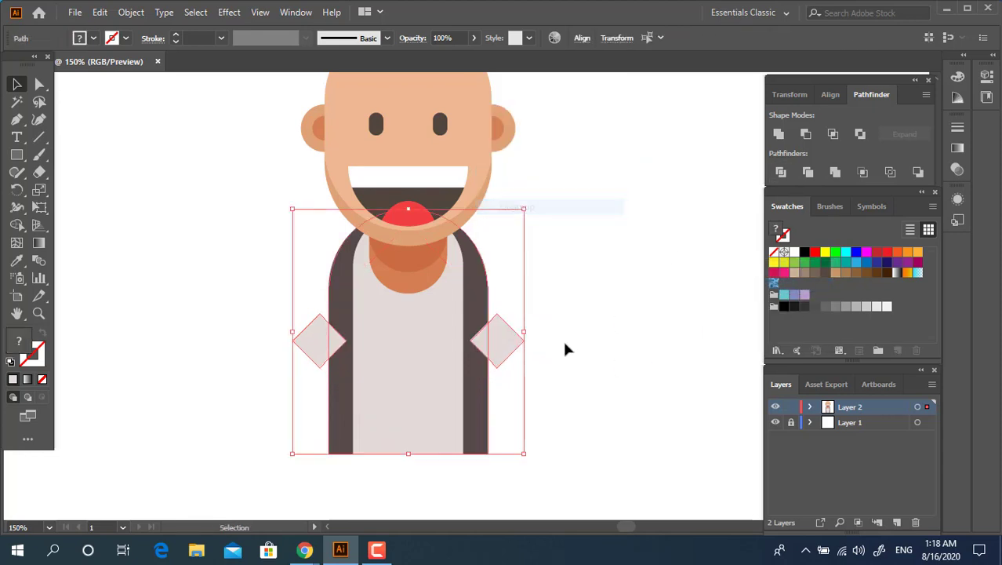
pyautogui.click(476, 343)
pyautogui.keyDown('shift'); pyautogui.click(340, 343); pyautogui.keyUp('shift')
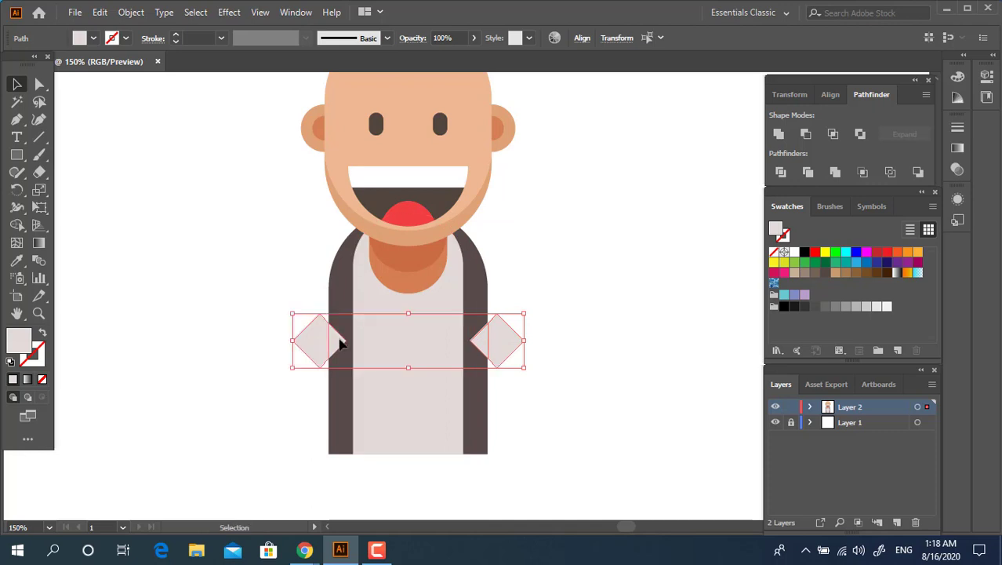
pyautogui.press('Delete')
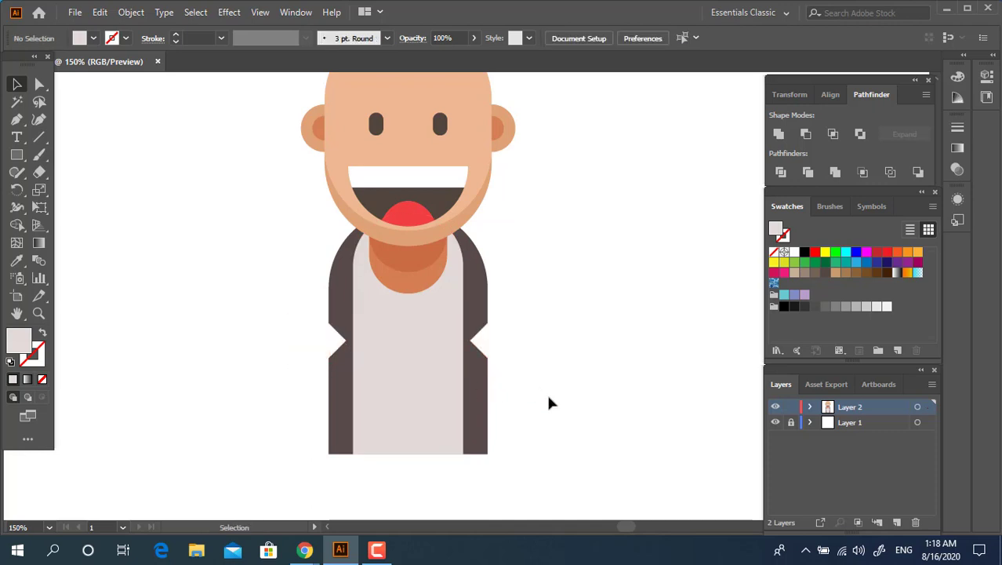
# Step: Lower the upper outer corner points of both side notches in the dark body to narrow the cuts
pyautogui.click(40, 84)
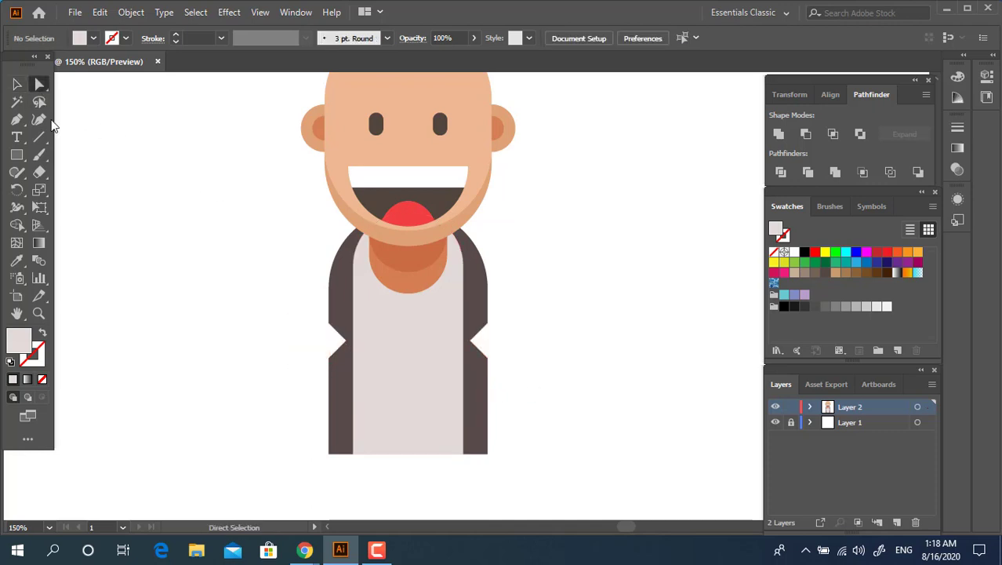
pyautogui.click(482, 339)
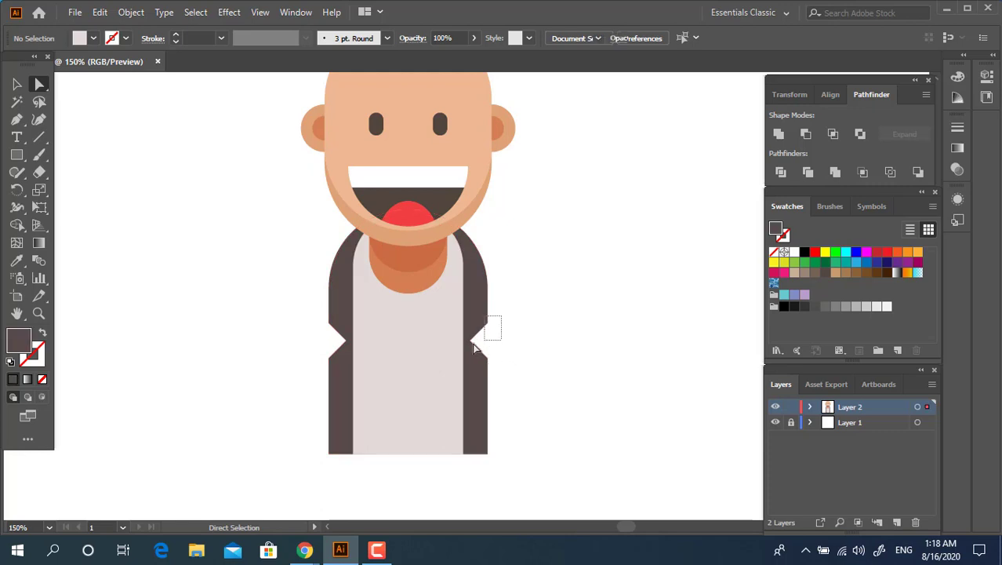
pyautogui.moveTo(336, 315); pyautogui.dragTo(329, 337)
pyautogui.click(569, 394)
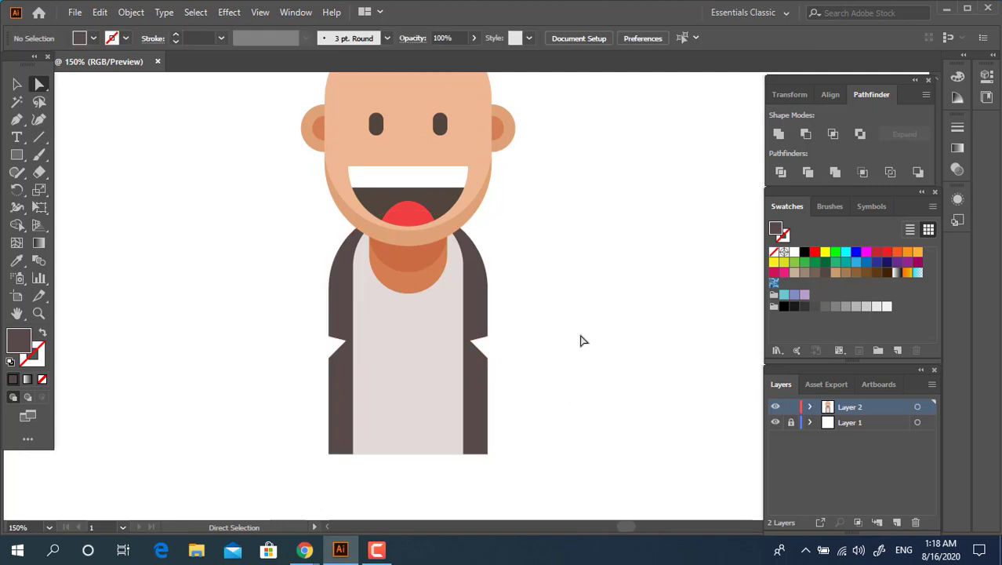
# Step: Draw a rectangle over the neck and chest and fill it with the white sampled from the teeth
pyautogui.click(21, 156)
pyautogui.moveTo(363, 239)
pyautogui.mouseDown()
pyautogui.moveTo(415, 262)
pyautogui.moveTo(452, 350)
pyautogui.mouseUp()
pyautogui.click(18, 261)
pyautogui.click(402, 176)
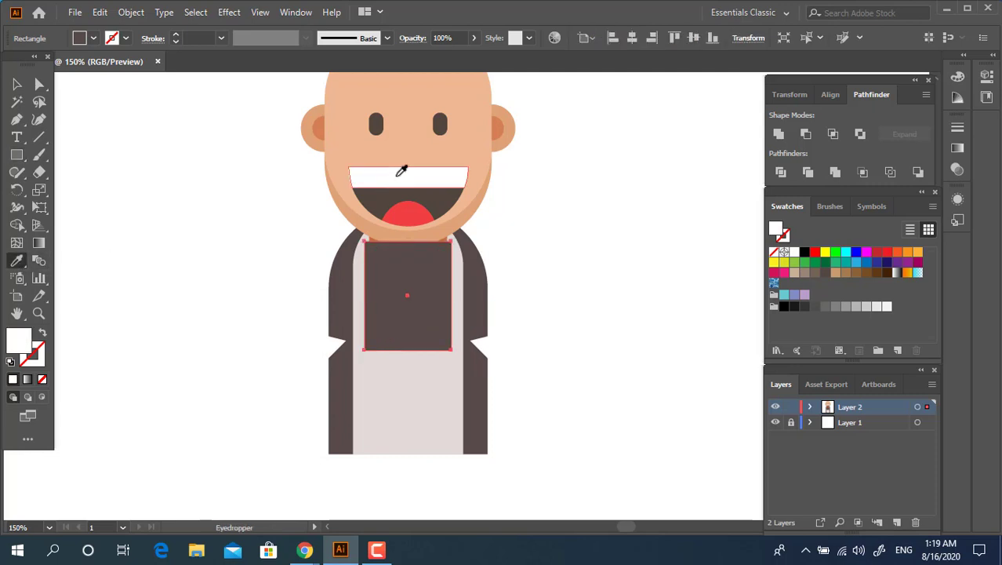
pyautogui.click(17, 85)
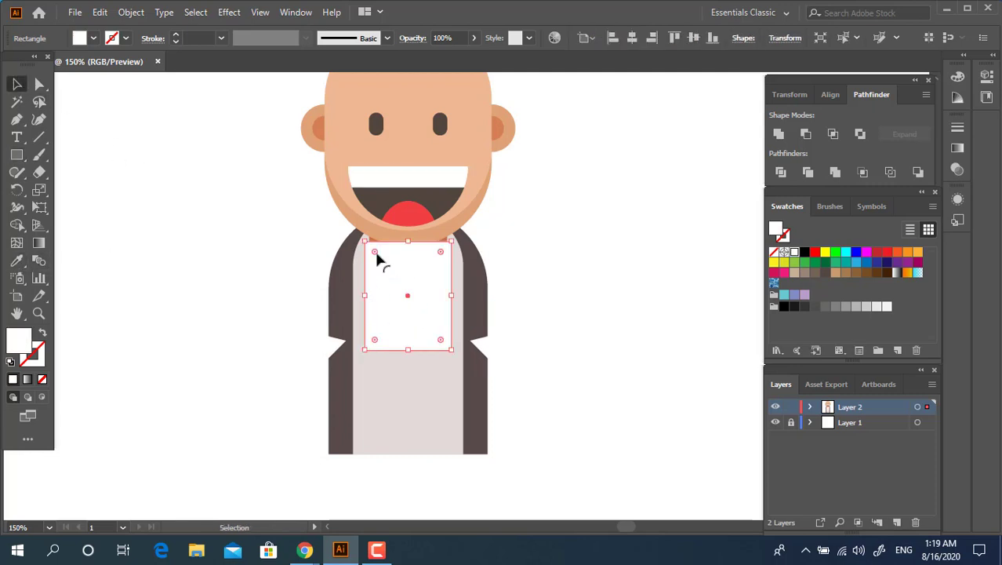
# Step: Round the white rectangle's two upper corners fully
pyautogui.click(35, 90)
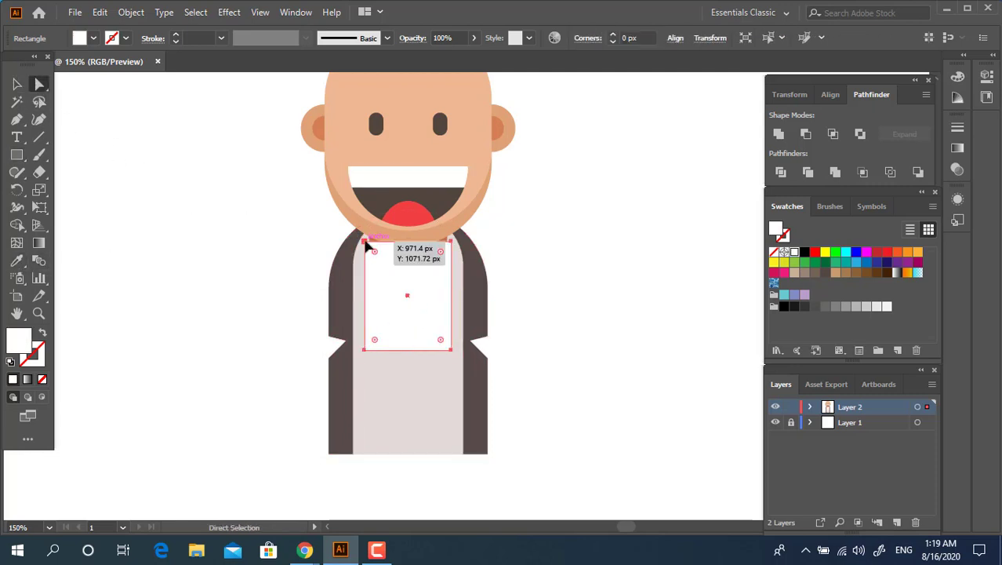
pyautogui.click(365, 241)
pyautogui.moveTo(442, 252); pyautogui.dragTo(398, 385)
pyautogui.click(17, 85)
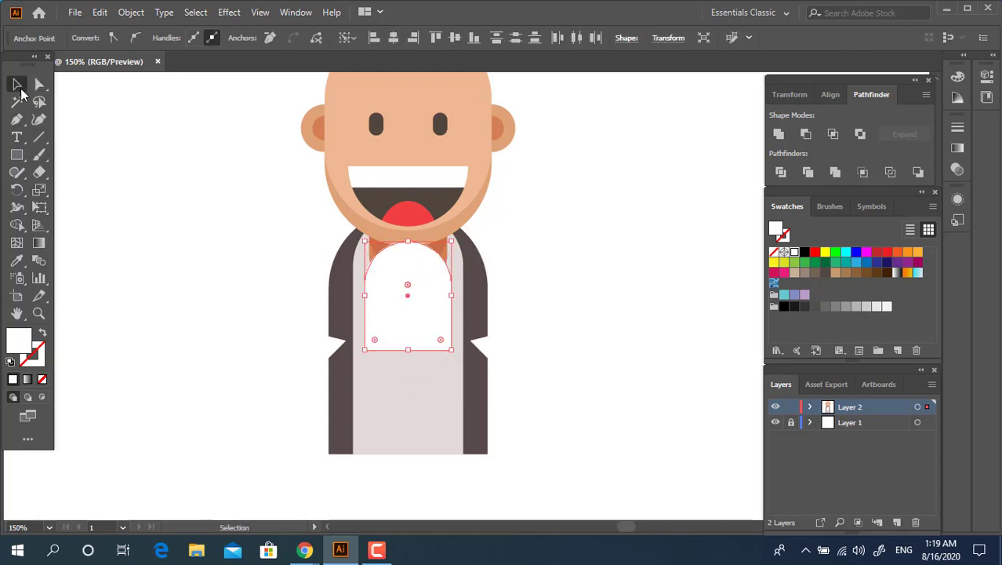
# Step: Move the white rounded shape up under the chin and send it to the back
pyautogui.moveTo(421, 343); pyautogui.dragTo(418, 319)
pyautogui.rightClick(418, 323)
pyautogui.moveTo(495, 230)
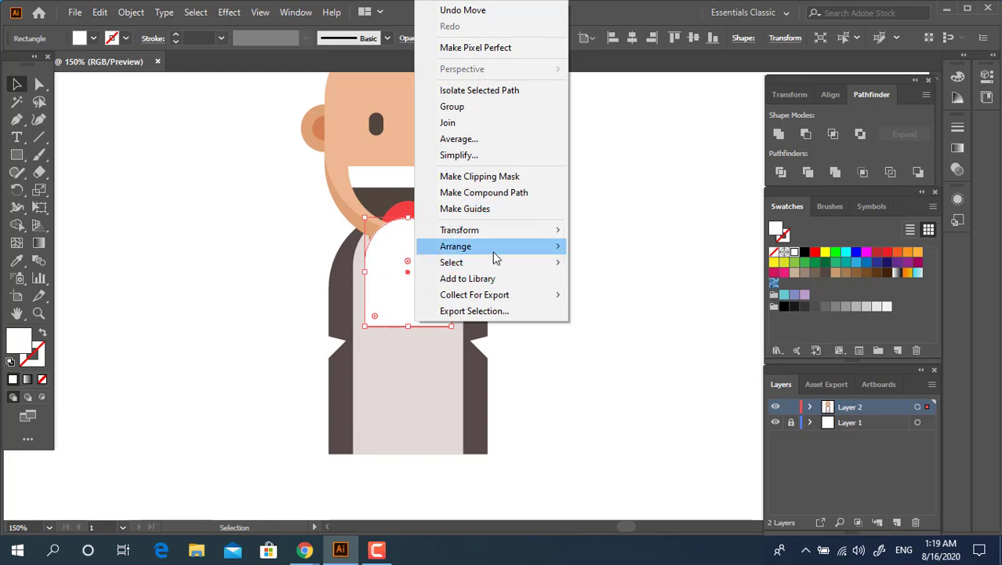
pyautogui.moveTo(495, 249)
pyautogui.click(648, 293)
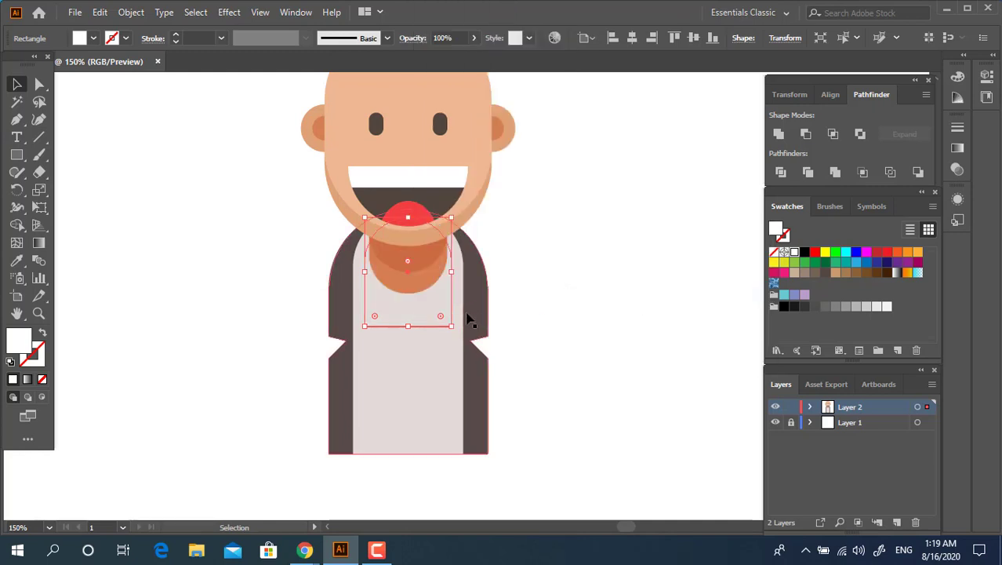
# Step: Bring the white rounded shape in front of the light body and raise a new midpoint on its lower edge into a V-shaped collar notch
pyautogui.press('a')
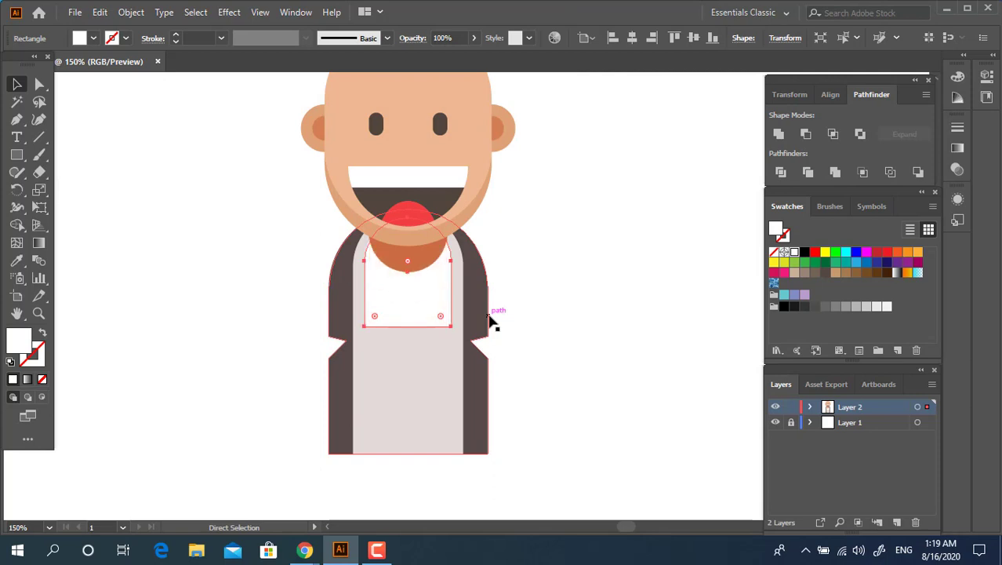
pyautogui.press('v')
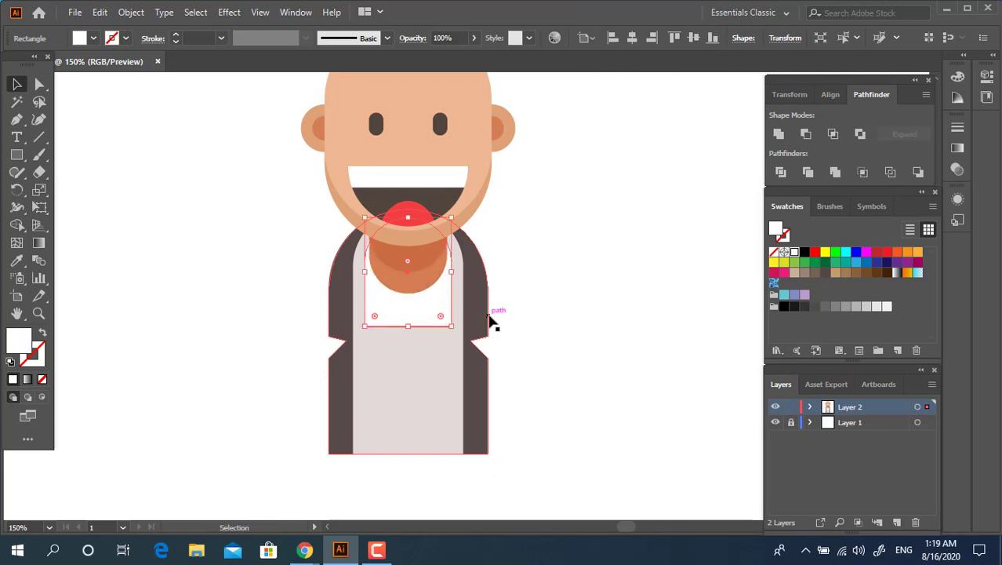
pyautogui.click(30, 118)
pyautogui.click(406, 326)
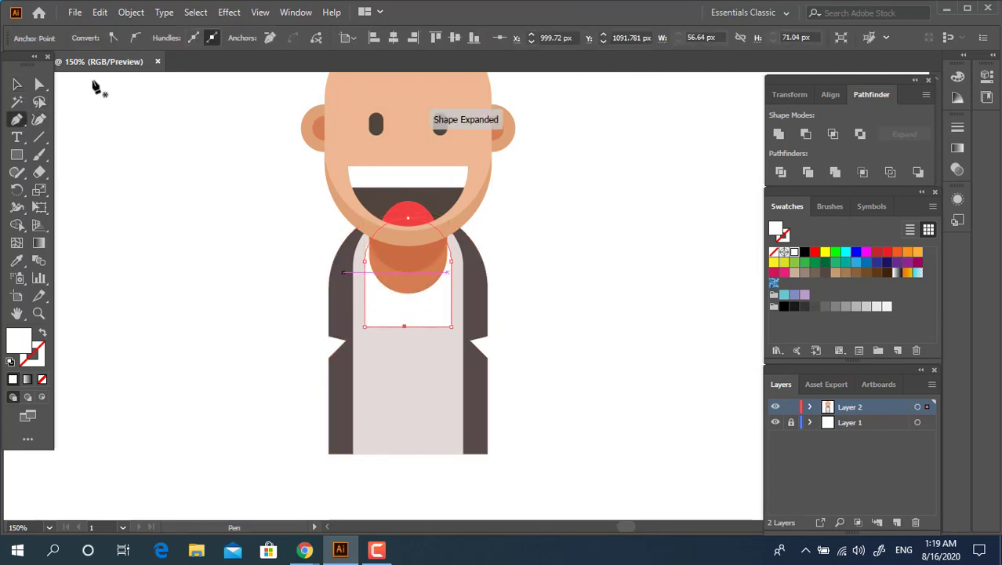
pyautogui.click(39, 84)
pyautogui.moveTo(405, 326); pyautogui.dragTo(407, 309)
# Step: Shift the collar's middle notch point slightly so it sits on the body's vertical centre line
pyautogui.moveTo(523, 432); pyautogui.dragTo(141, 127)
pyautogui.click(17, 84)
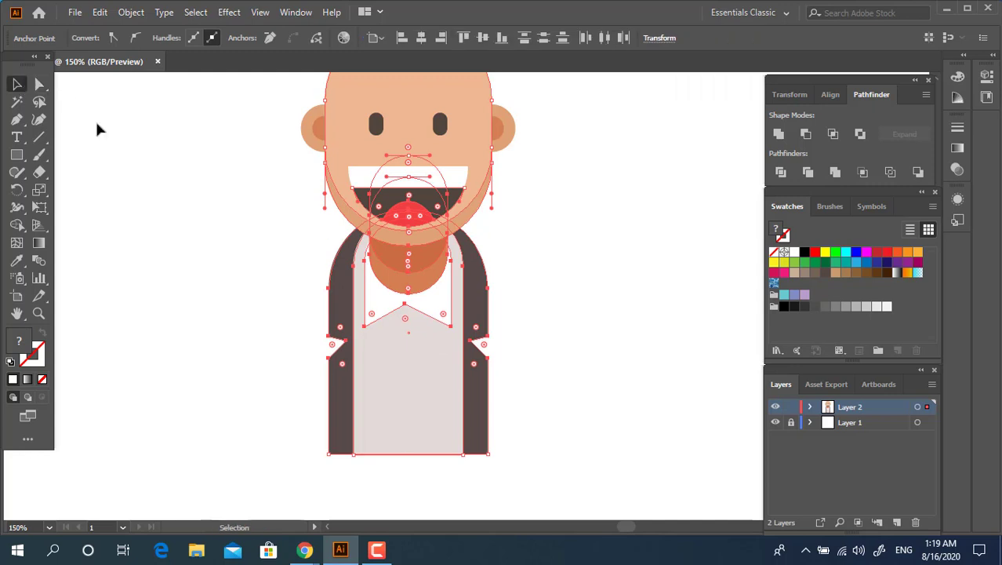
pyautogui.moveTo(583, 440); pyautogui.dragTo(221, 124)
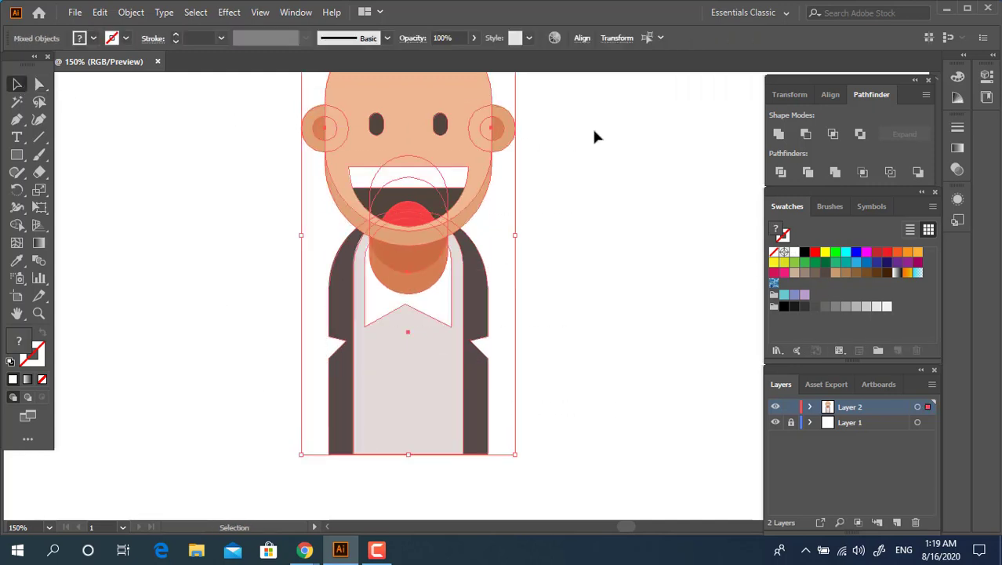
pyautogui.click(581, 38)
pyautogui.click(78, 105)
pyautogui.click(39, 84)
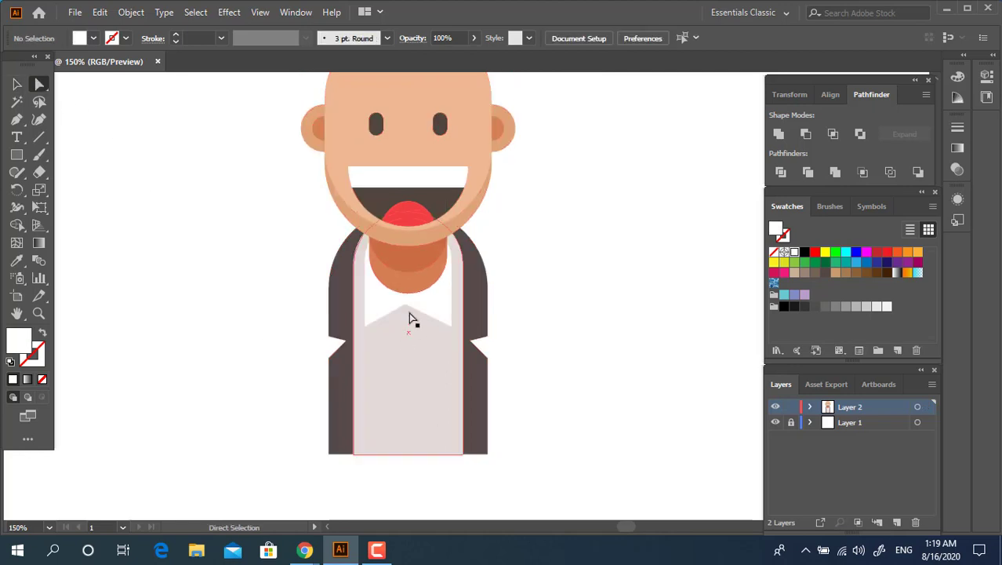
pyautogui.moveTo(407, 308)
pyautogui.mouseDown()
pyautogui.moveTo(409, 330)
pyautogui.moveTo(408, 302)
pyautogui.mouseUp()
pyautogui.click(549, 353)
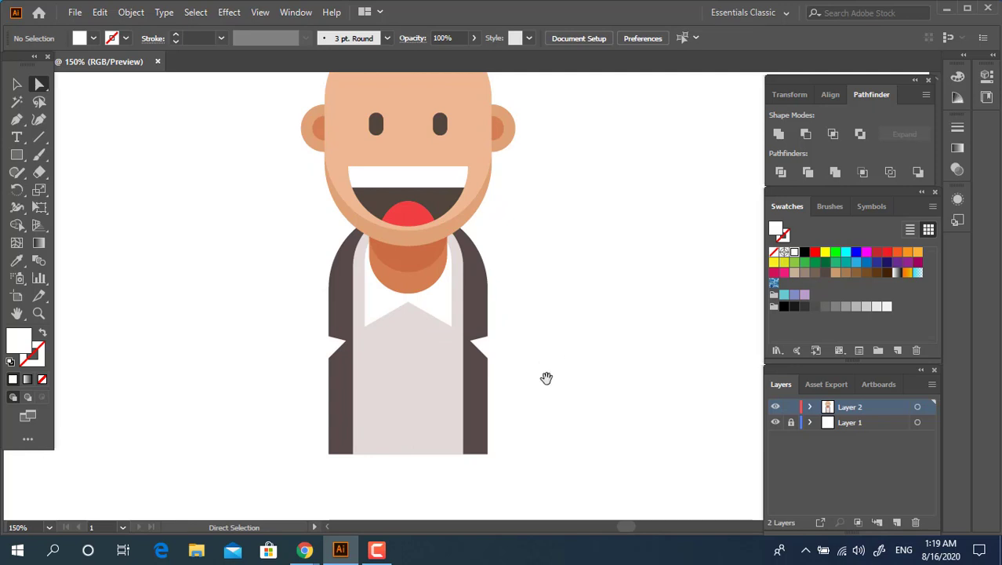
# Step: Nudge the white collar slightly upward beneath the neck
pyautogui.moveTo(547, 378); pyautogui.dragTo(537, 360)
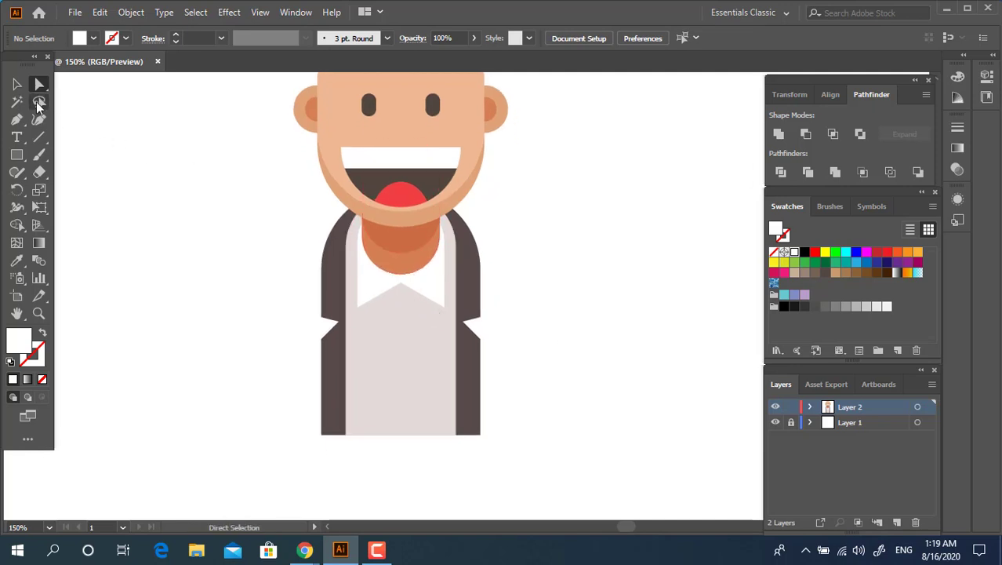
pyautogui.click(17, 84)
pyautogui.click(420, 284)
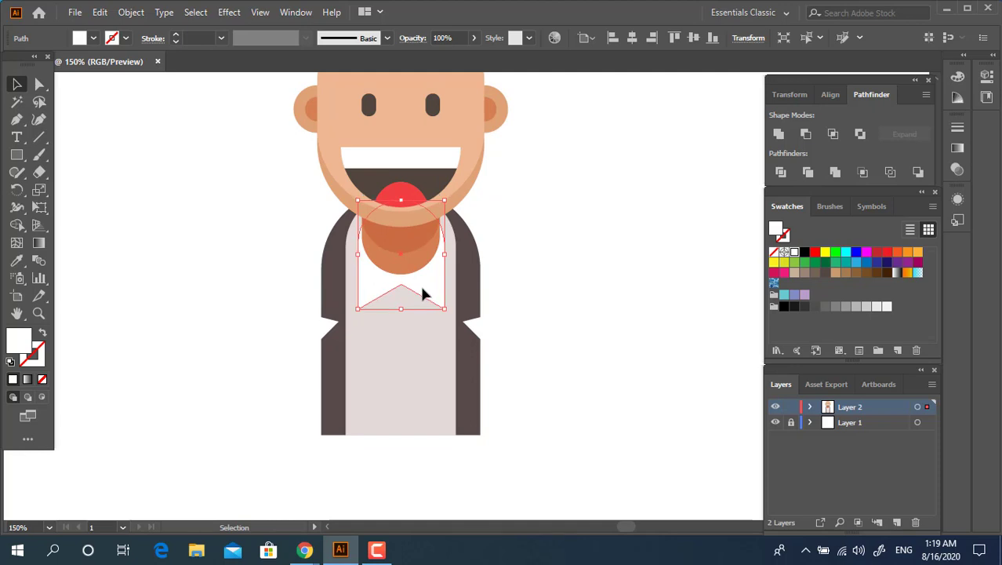
pyautogui.press('Up')
pyautogui.press('Up')
pyautogui.press('Up')
pyautogui.press('Up')
pyautogui.press('Up')
pyautogui.click(497, 276)
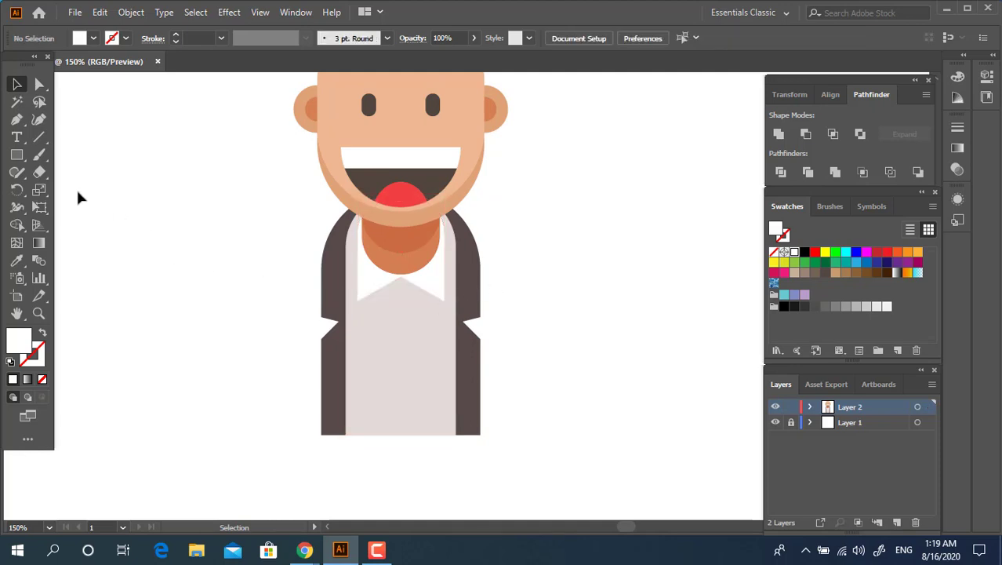
# Step: Draw a square beside the character, fill it with red sampled from the tongue, and rotate it 45° into a diamond
pyautogui.click(16, 155)
pyautogui.moveTo(155, 226); pyautogui.dragTo(228, 298)
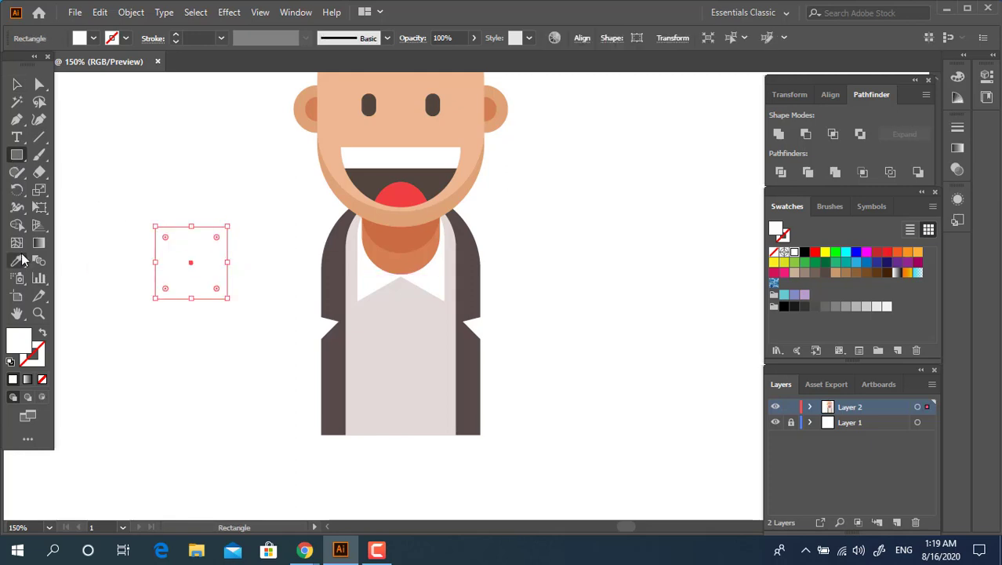
pyautogui.click(20, 261)
pyautogui.click(409, 194)
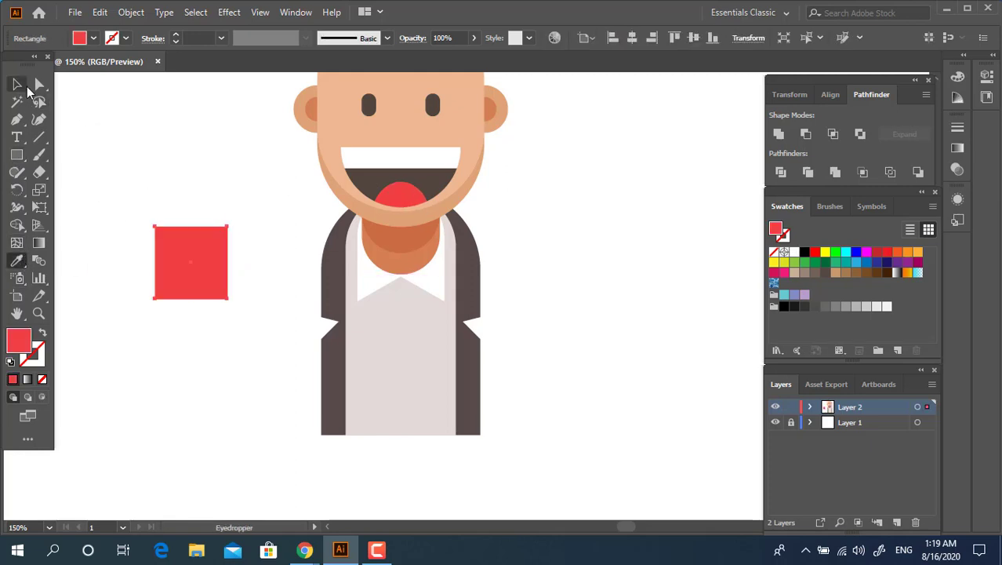
pyautogui.click(21, 86)
pyautogui.moveTo(231, 213); pyautogui.dragTo(292, 272)
pyautogui.click(780, 136)
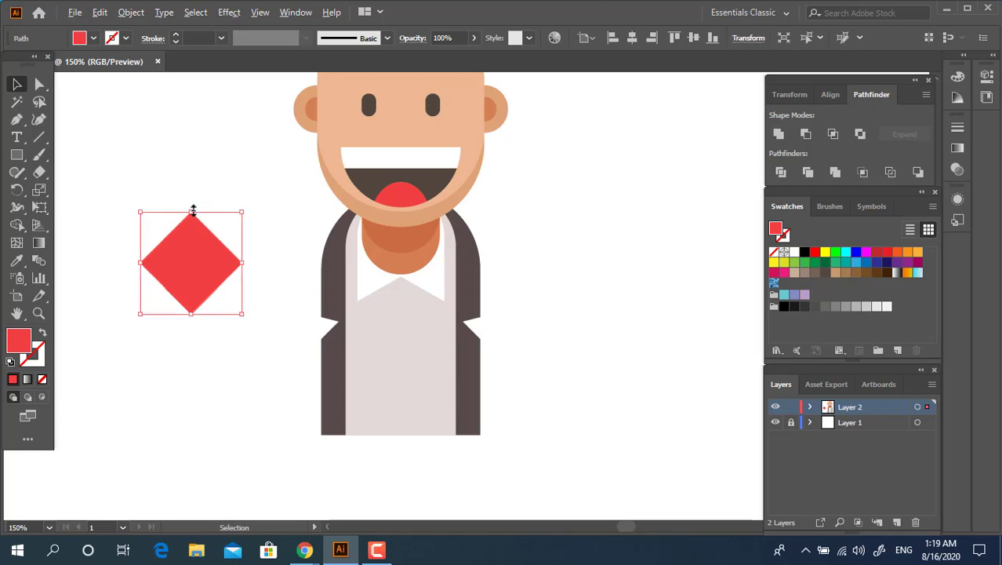
# Step: Stretch the red diamond taller and round its lowest corner to form the tie knot
pyautogui.moveTo(193, 210); pyautogui.dragTo(197, 190)
pyautogui.click(273, 336)
pyautogui.moveTo(201, 291); pyautogui.dragTo(200, 262)
pyautogui.moveTo(221, 367); pyautogui.dragTo(205, 297)
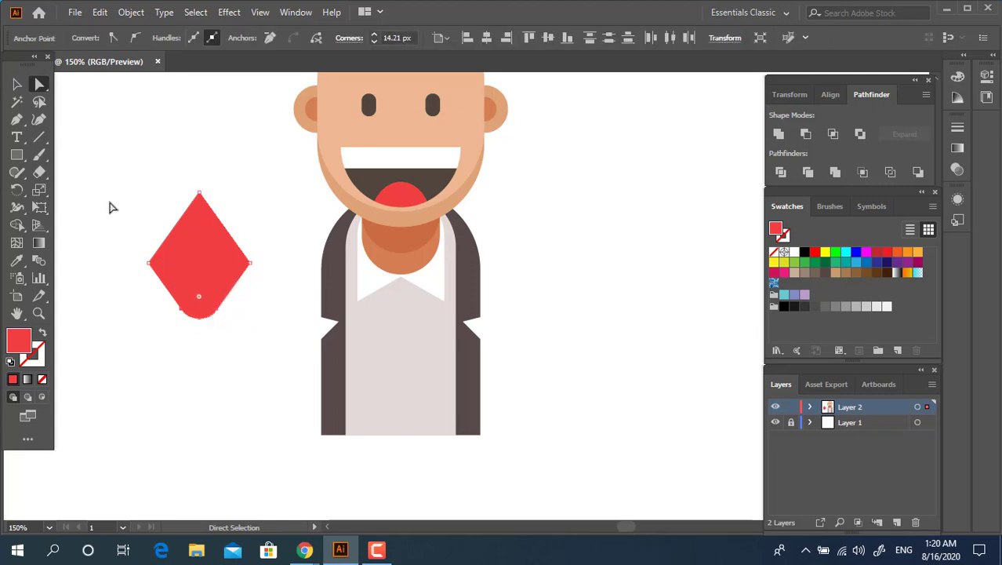
# Step: Move the rounded red diamond onto the collar and scale it down to about half size below the neck
pyautogui.click(16, 84)
pyautogui.click(290, 347)
pyautogui.moveTo(220, 264); pyautogui.dragTo(422, 299)
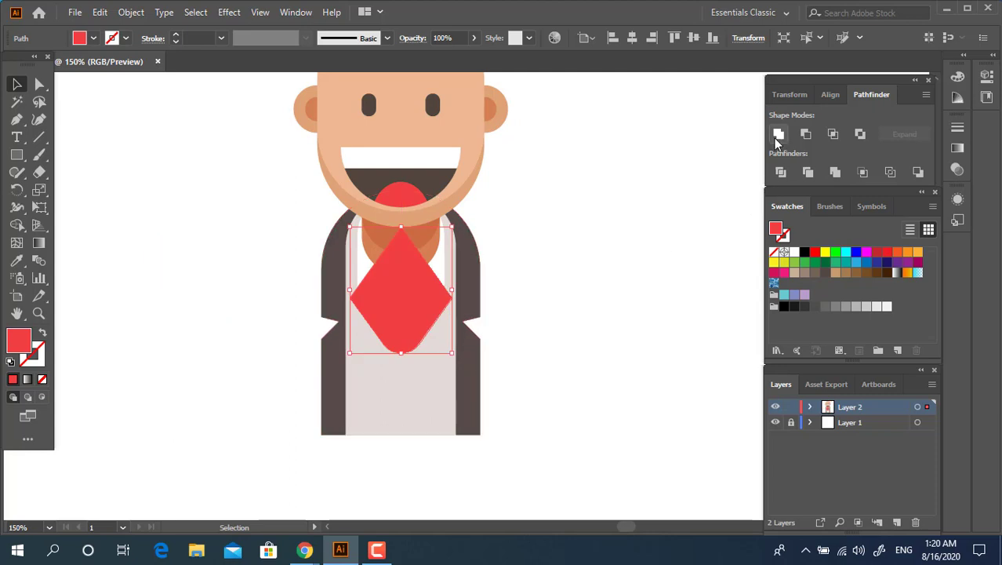
pyautogui.moveTo(452, 353); pyautogui.dragTo(426, 314)
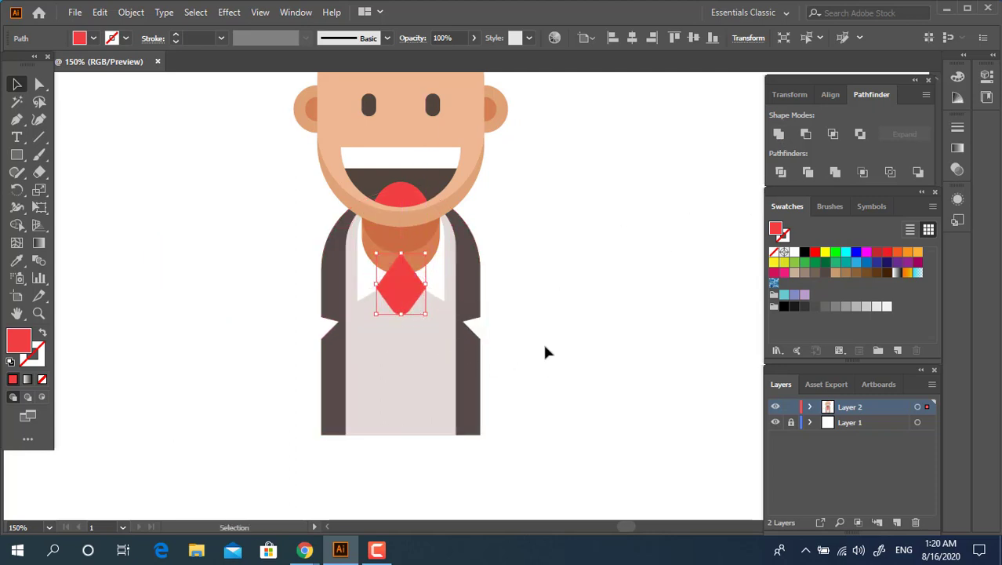
pyautogui.click(508, 317)
# Step: Change the stacking order of the tie knot so it lies behind the white collar but in front of the light shirt
pyautogui.rightClick(391, 291)
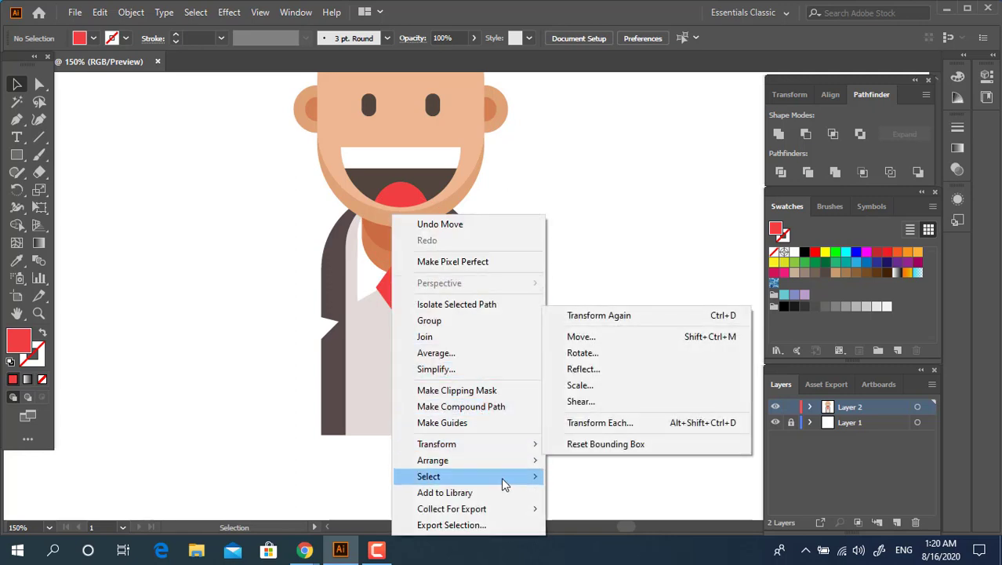
pyautogui.click(653, 506)
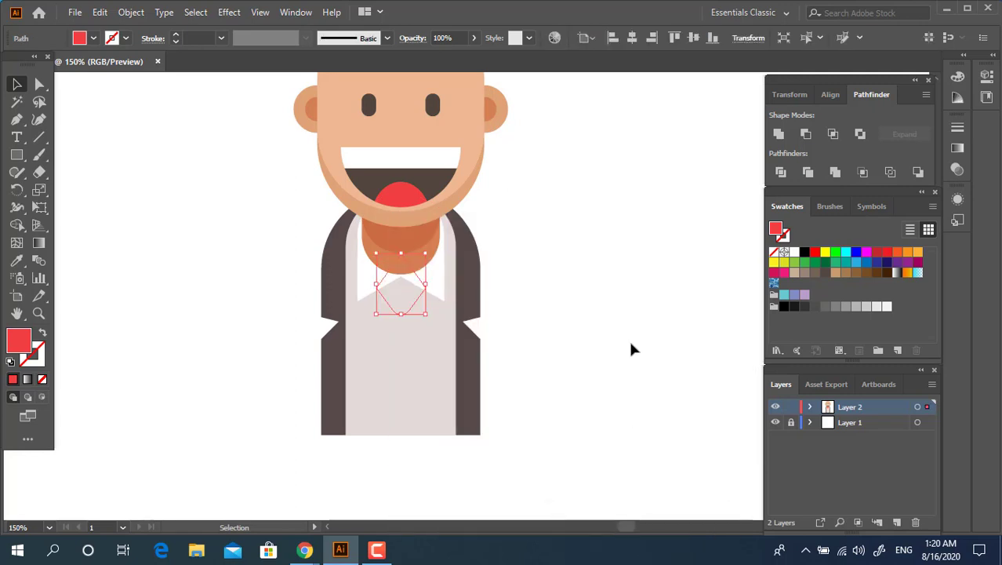
pyautogui.press('a')
pyautogui.hotkey('ctrl', ']')
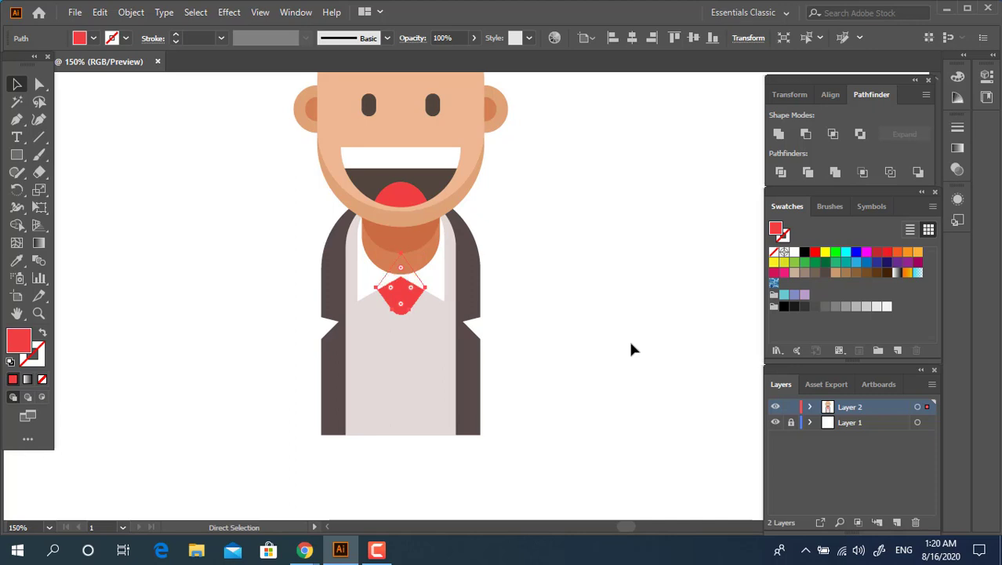
pyautogui.press('v')
pyautogui.moveTo(526, 423); pyautogui.dragTo(308, 244)
pyautogui.moveTo(604, 420); pyautogui.dragTo(134, 59)
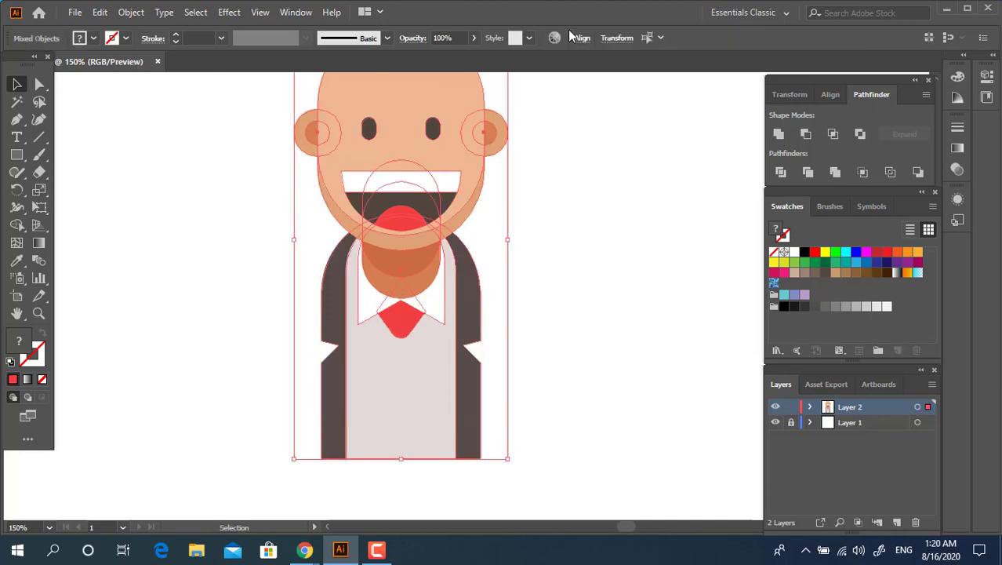
pyautogui.click(585, 38)
pyautogui.click(583, 293)
# Step: Draw a smaller red square beside the character and rotate it 45° into a diamond
pyautogui.press('space')
pyautogui.moveTo(575, 362); pyautogui.dragTo(571, 313)
pyautogui.click(557, 301)
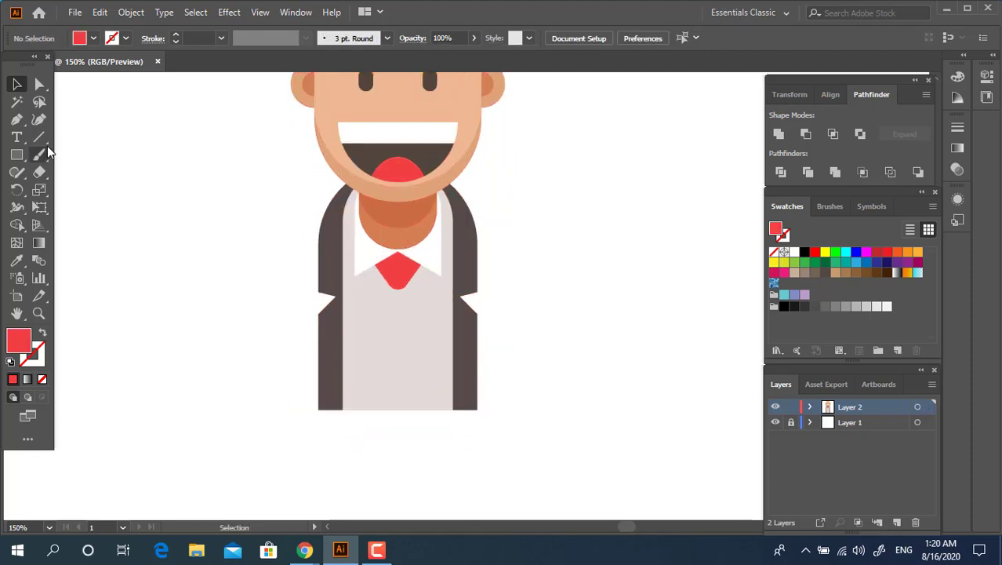
pyautogui.click(17, 155)
pyautogui.moveTo(138, 231); pyautogui.dragTo(185, 276)
pyautogui.press('v')
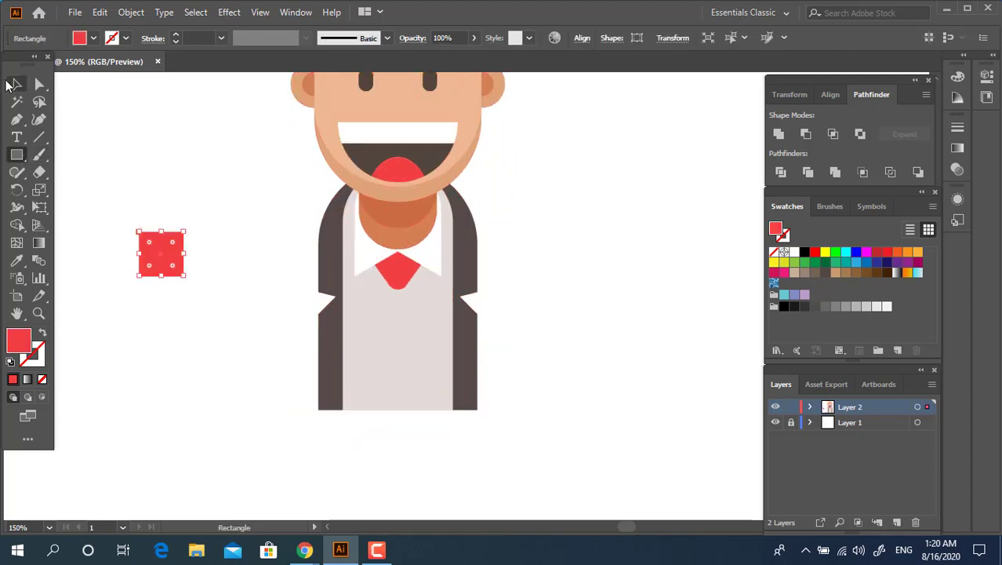
pyautogui.moveTo(187, 226); pyautogui.dragTo(518, 290)
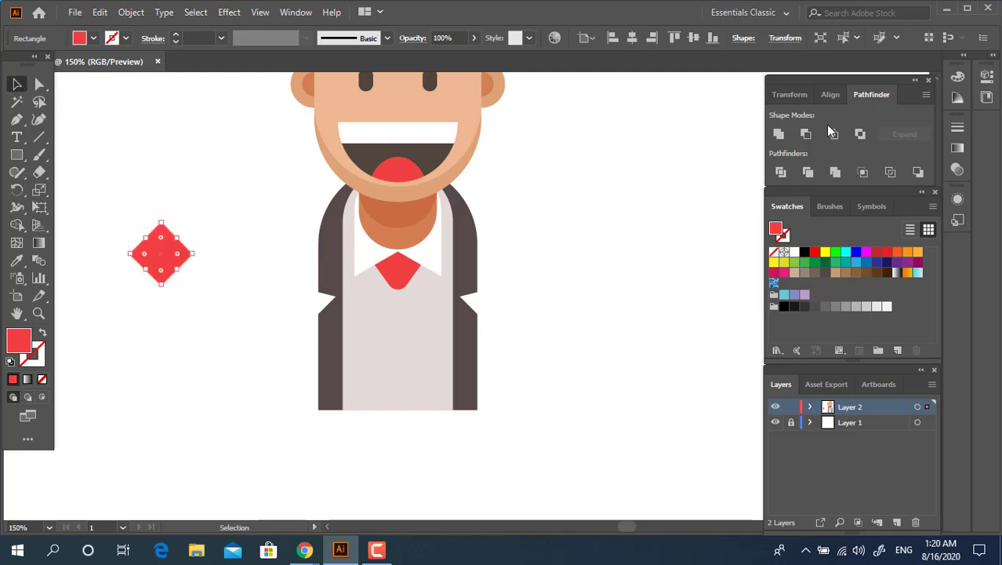
# Step: Stretch the small diamond into a tall, narrow tie shape and centre it on the shirt with its tip at the knot
pyautogui.moveTo(139, 262); pyautogui.dragTo(233, 405)
pyautogui.click(265, 327)
pyautogui.moveTo(228, 229); pyautogui.dragTo(396, 424)
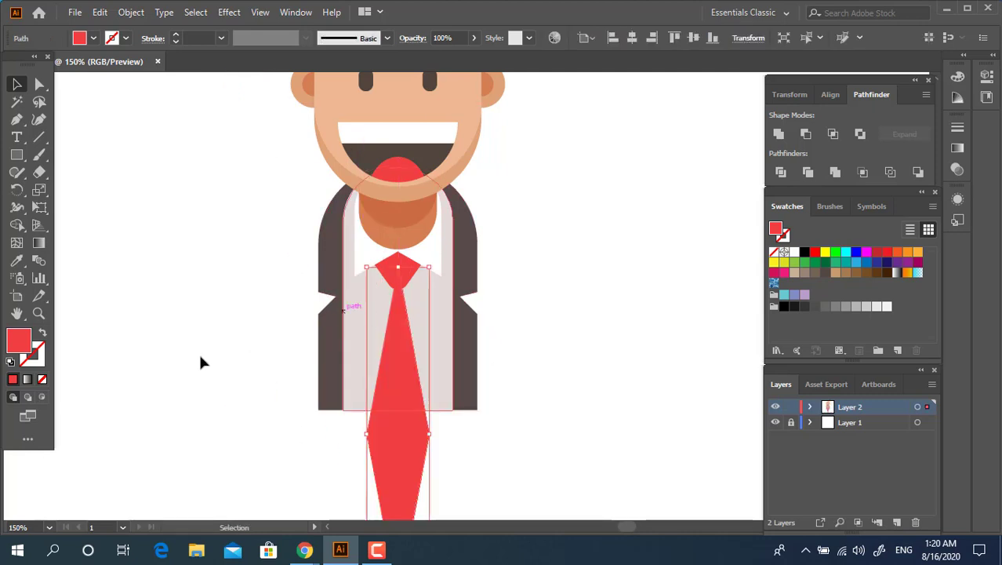
# Step: Fill the long tie shape with a slightly darker red and arrange its tip behind the knot
pyautogui.doubleClick(30, 345)
pyautogui.moveTo(152, 79); pyautogui.dragTo(157, 76)
pyautogui.click(333, 65)
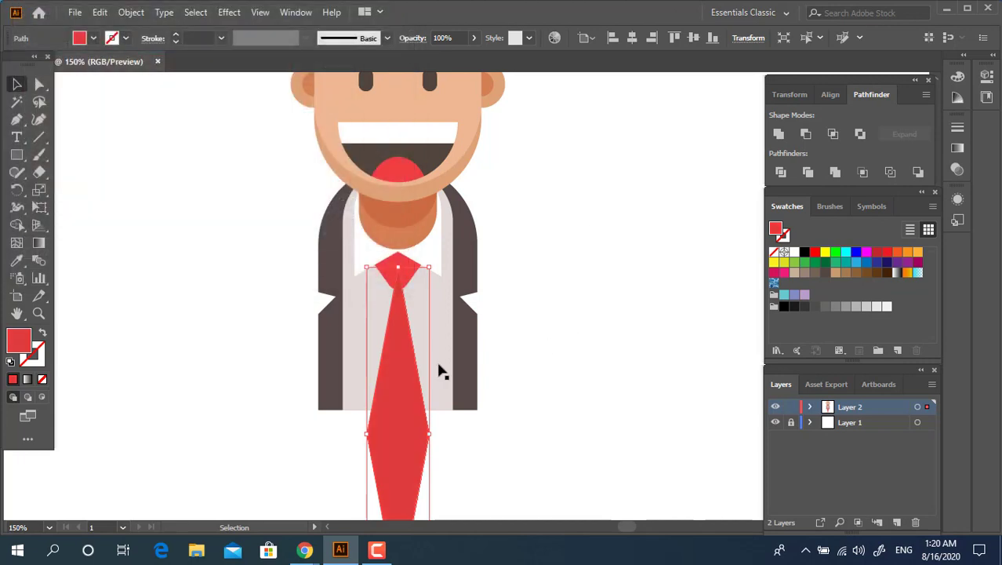
pyautogui.press('a')
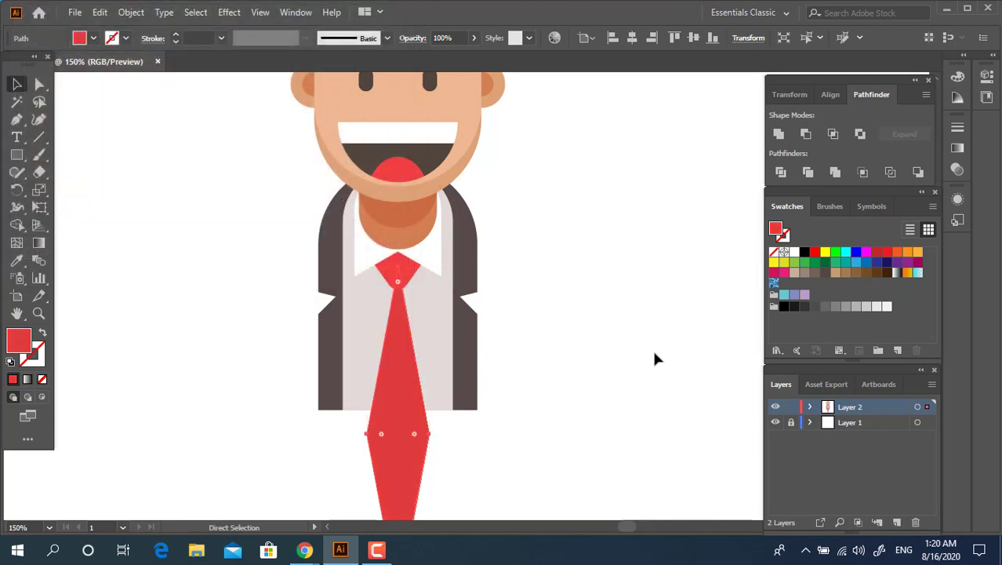
pyautogui.press('v')
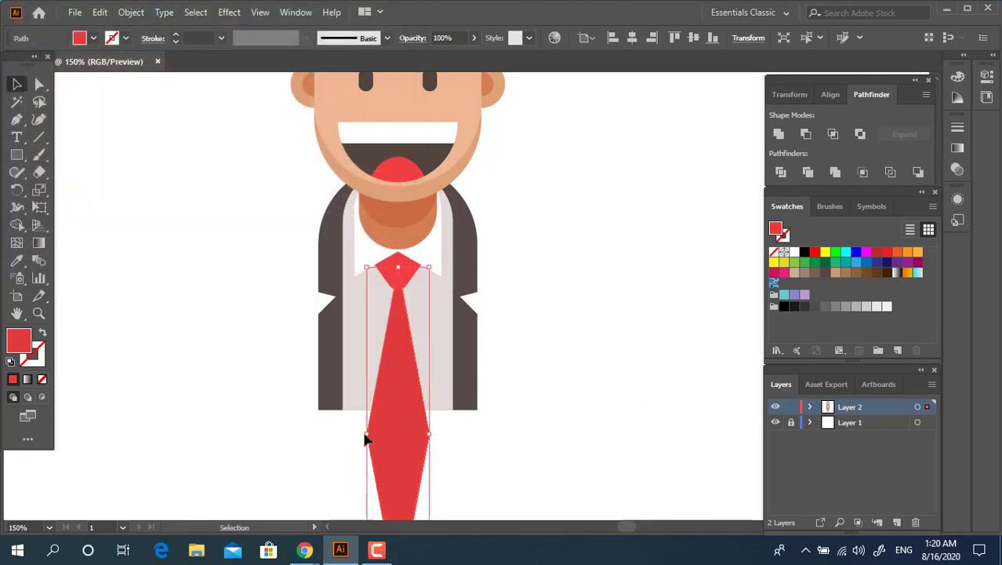
# Step: Draw a wide rectangle across the tie, with its upper edge on the lower edge of the body
pyautogui.scroll(-2, 463, 421)
pyautogui.click(19, 156)
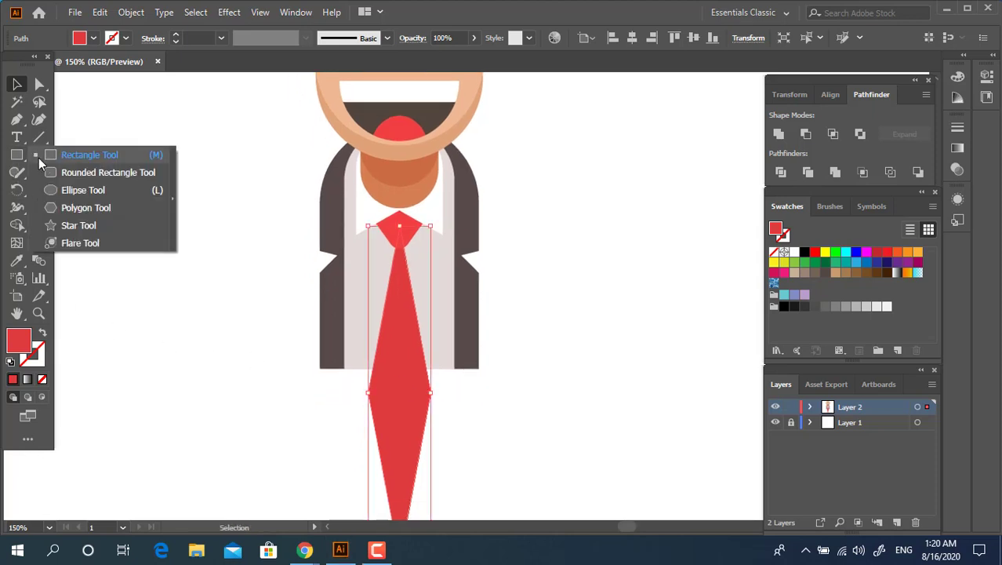
pyautogui.click(40, 160)
pyautogui.moveTo(312, 369); pyautogui.dragTo(529, 422)
pyautogui.click(16, 84)
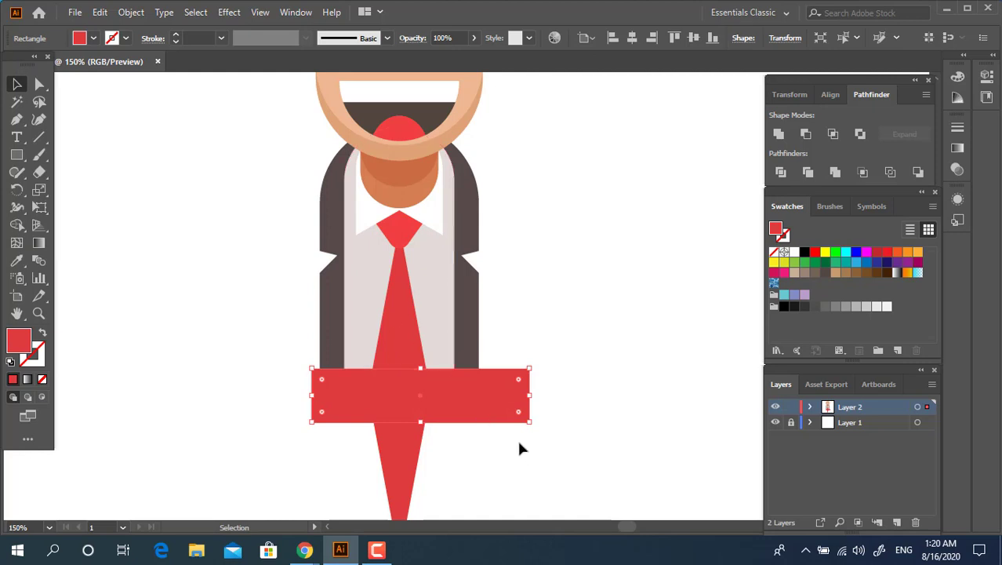
# Step: Divide the tie with the rectangle and delete all resulting pieces below the body's lower edge
pyautogui.press('ctrl')
pyautogui.keyDown('shift'); pyautogui.click(409, 354); pyautogui.keyUp('shift')
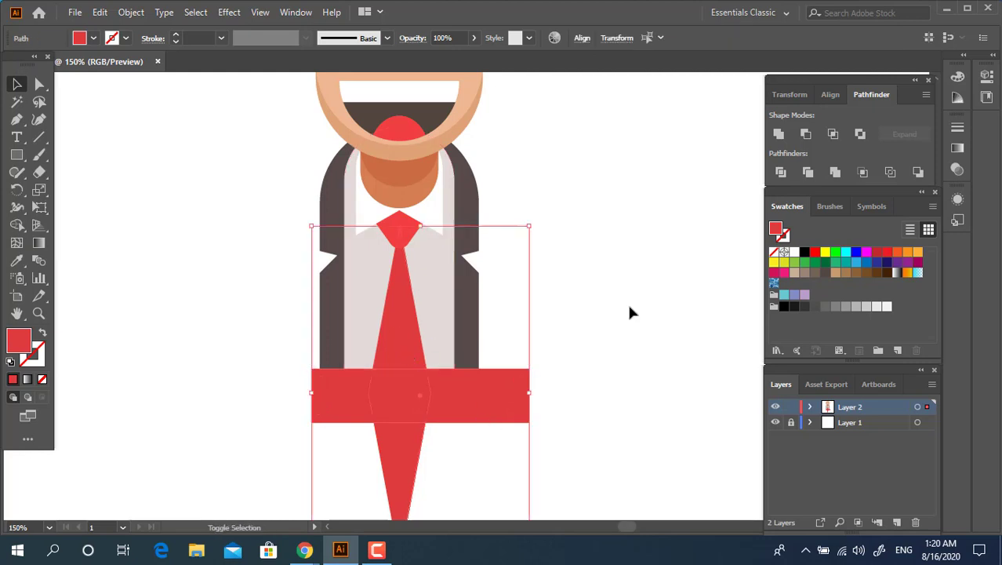
pyautogui.click(780, 172)
pyautogui.rightClick(445, 388)
pyautogui.click(453, 242)
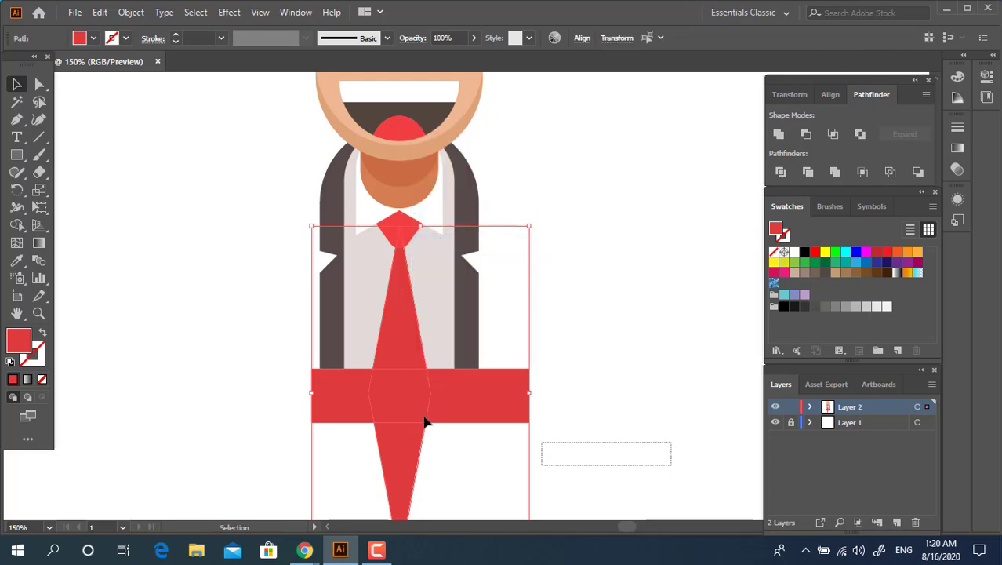
pyautogui.click(311, 390)
pyautogui.press('Delete')
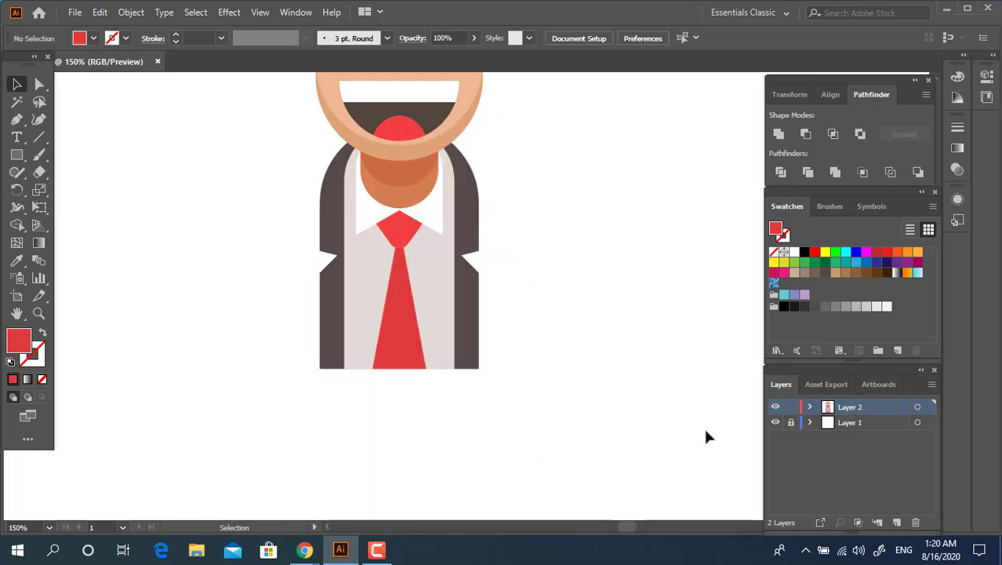
# Step: Set the trimmed tie's fill colour to the darker red D33737
pyautogui.moveTo(550, 352); pyautogui.dragTo(583, 410)
pyautogui.click(435, 366)
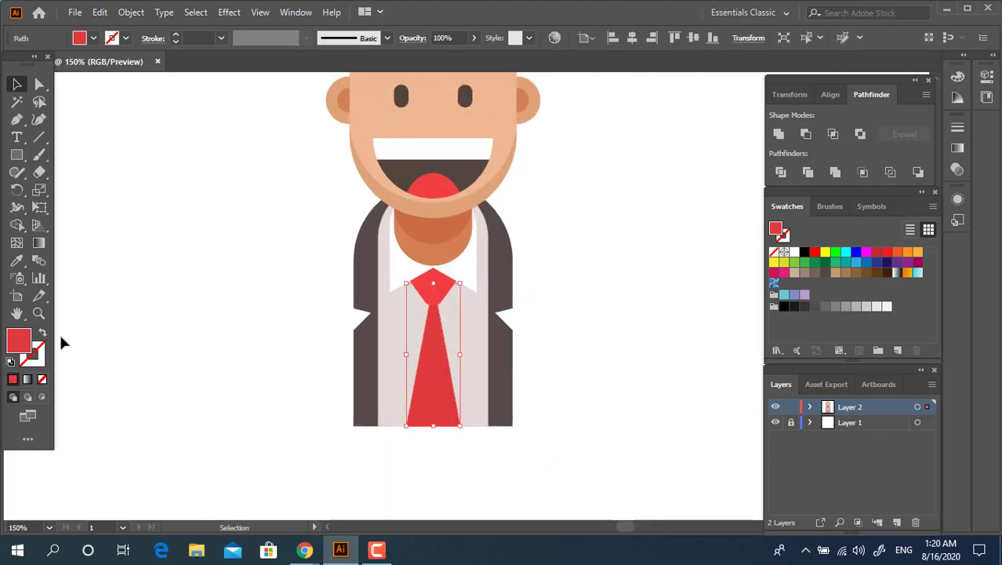
pyautogui.doubleClick(13, 342)
pyautogui.click(155, 85)
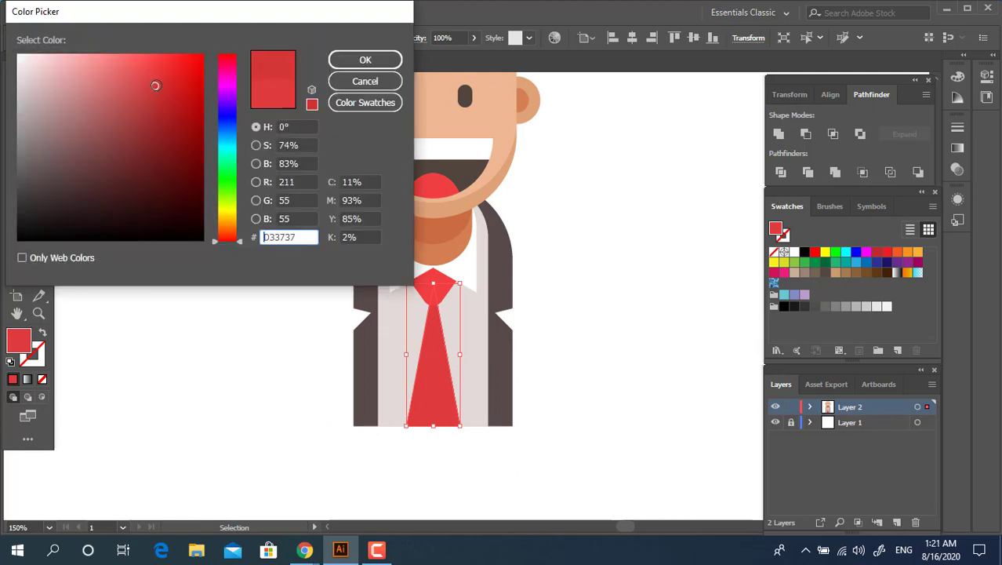
pyautogui.click(365, 61)
pyautogui.click(632, 389)
pyautogui.moveTo(625, 371); pyautogui.dragTo(644, 405)
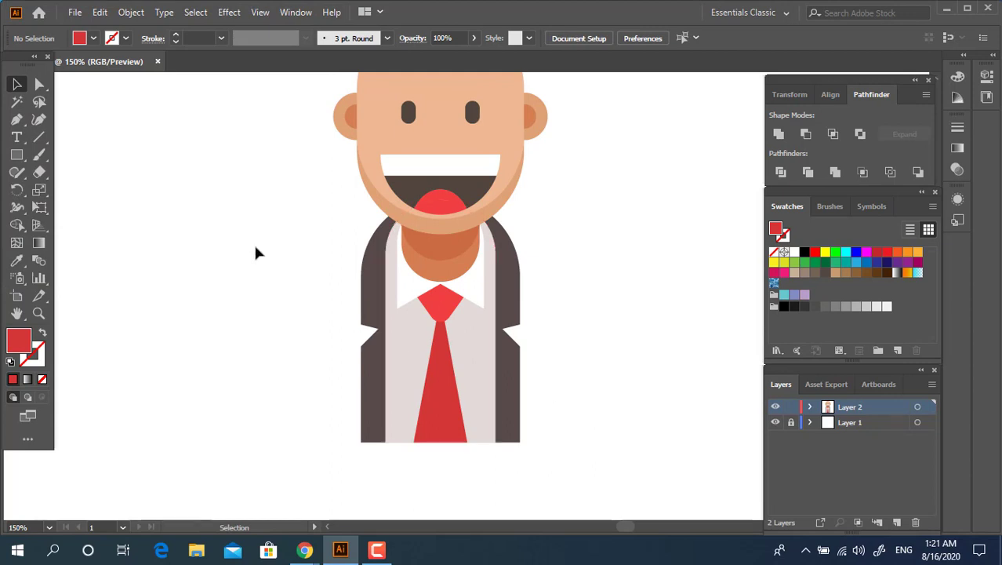
# Step: Draw a narrow vertical strip along the shirt's left edge and fill it with a darker shirt grey, C6BCB9
pyautogui.click(15, 156)
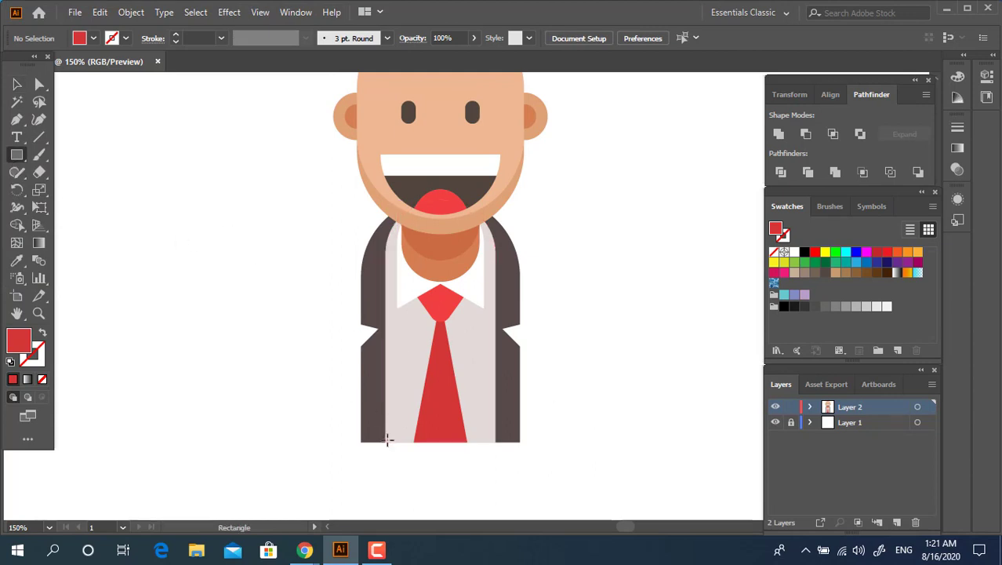
pyautogui.moveTo(397, 442); pyautogui.dragTo(389, 209)
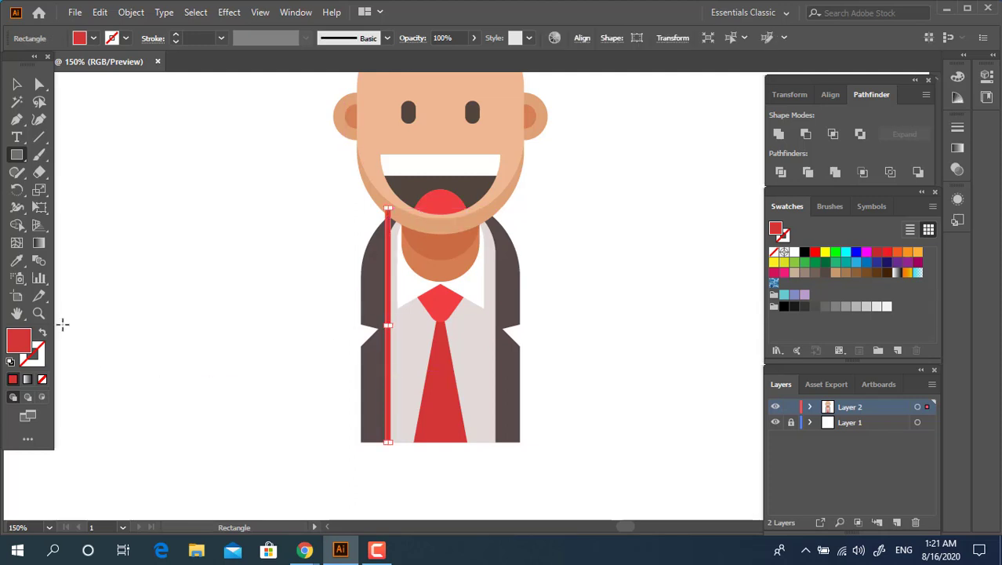
pyautogui.click(16, 262)
pyautogui.click(403, 349)
pyautogui.doubleClick(24, 338)
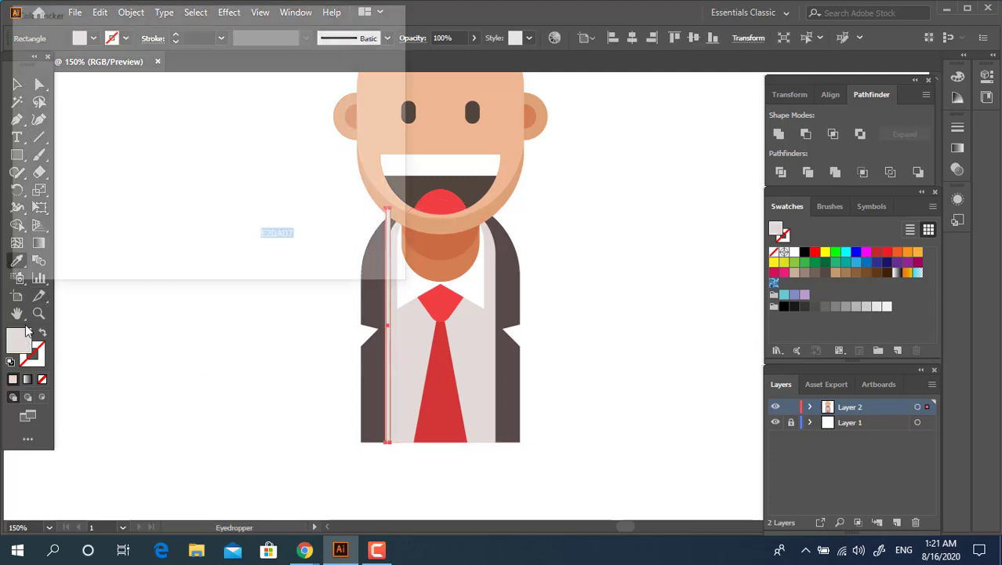
pyautogui.moveTo(24, 79); pyautogui.dragTo(29, 93)
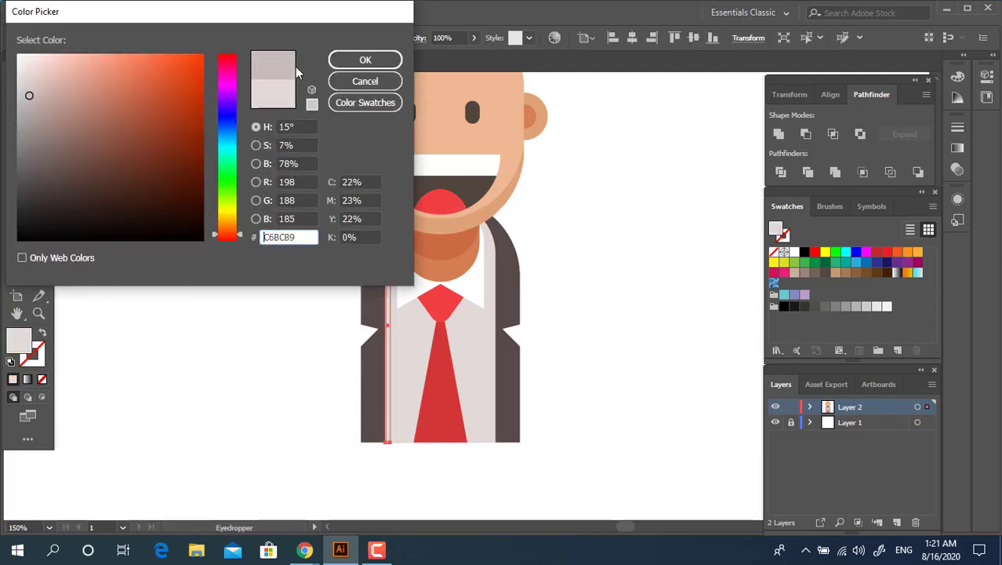
pyautogui.click(365, 60)
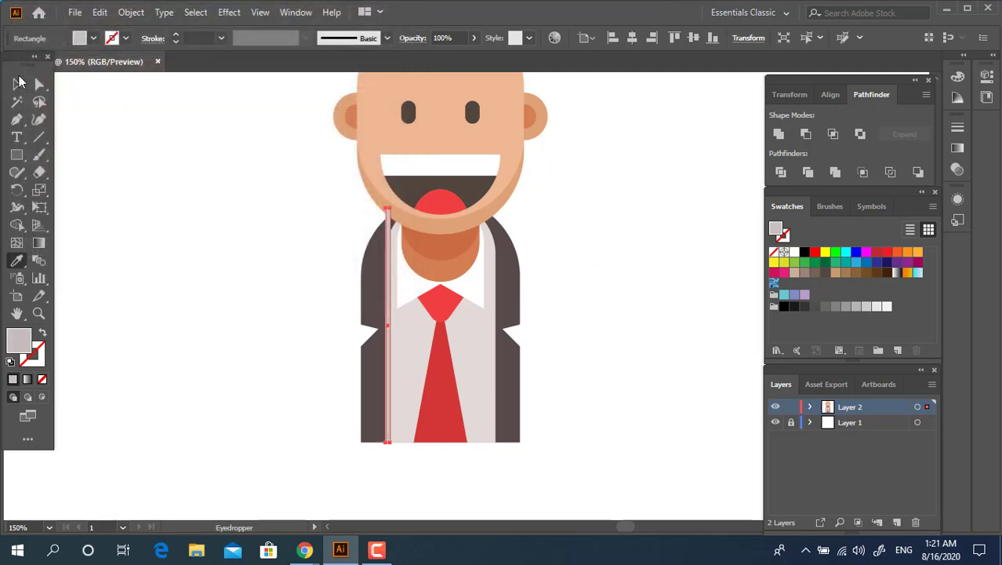
pyautogui.click(17, 83)
pyautogui.click(286, 474)
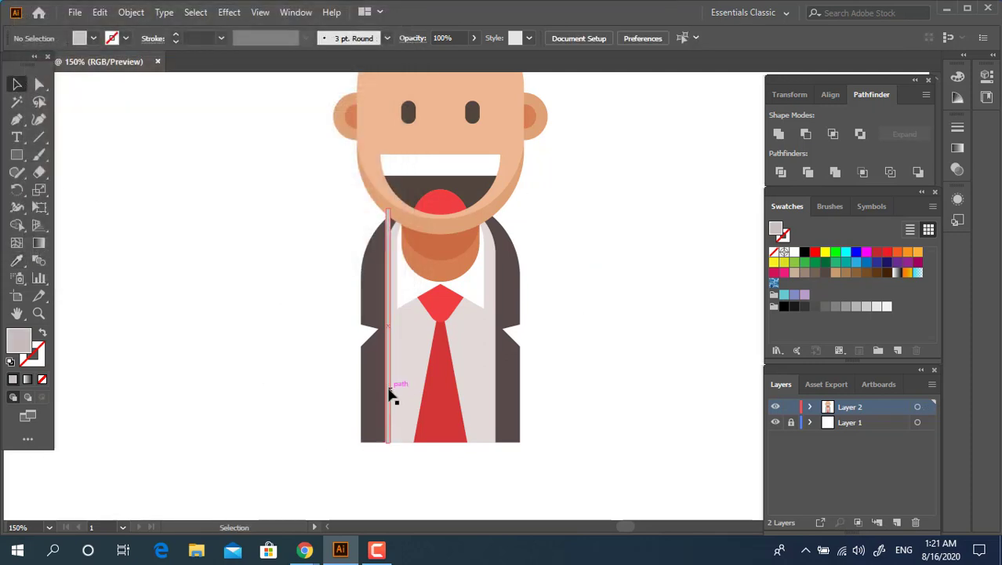
# Step: Duplicate the grey strip onto the shirt's right edge and group both strips
pyautogui.moveTo(390, 395); pyautogui.dragTo(472, 405)
pyautogui.keyDown('shift'); pyautogui.click(390, 394); pyautogui.keyUp('shift')
pyautogui.rightClick(494, 421)
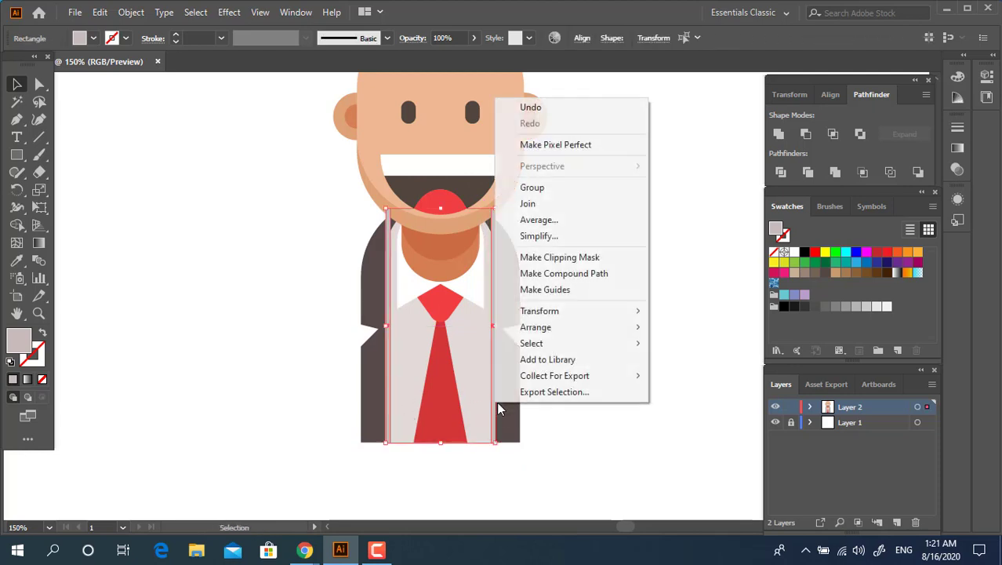
pyautogui.click(541, 188)
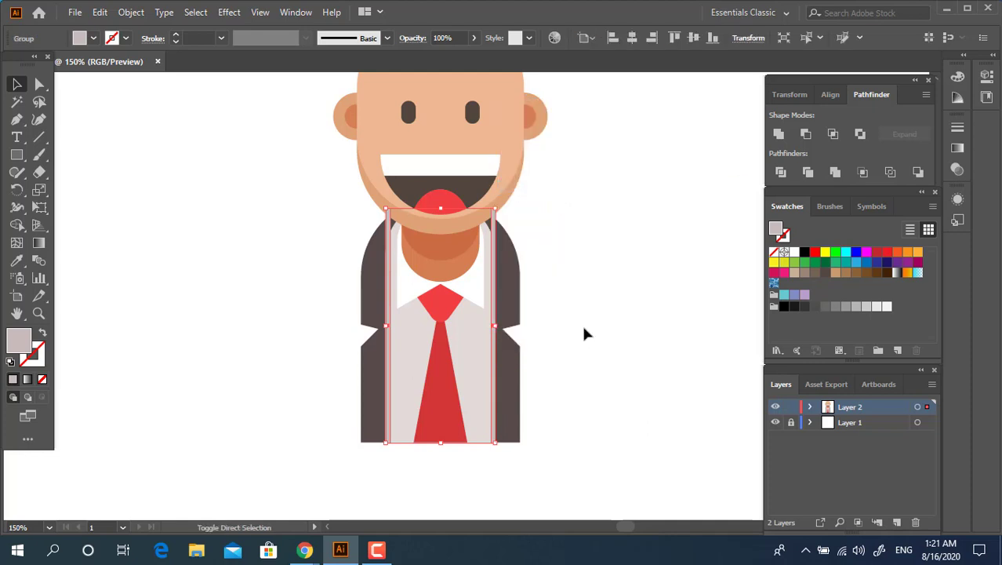
pyautogui.hotkey('ctrl', '[')
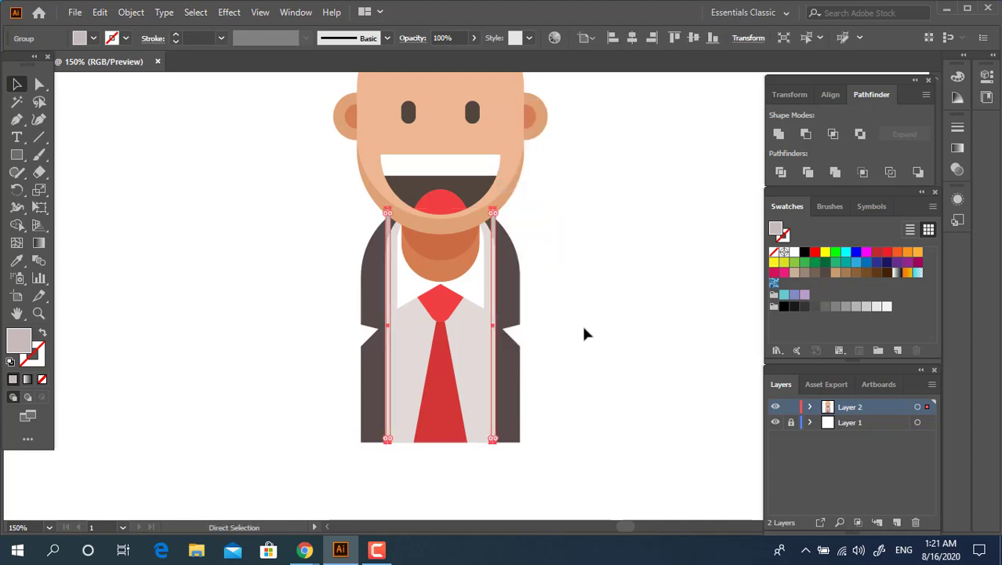
pyautogui.hotkey('ctrl', ']')
pyautogui.click(592, 337)
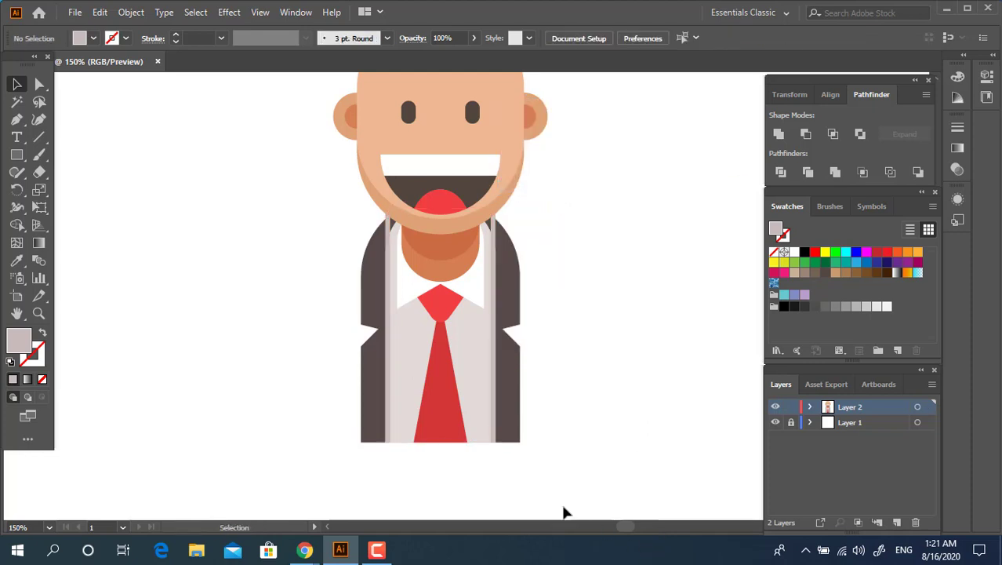
# Step: Divide the shirt with the grouped strips, ungroup the result and delete the strip pieces outside the shirt's rounded shoulders
pyautogui.click(398, 384)
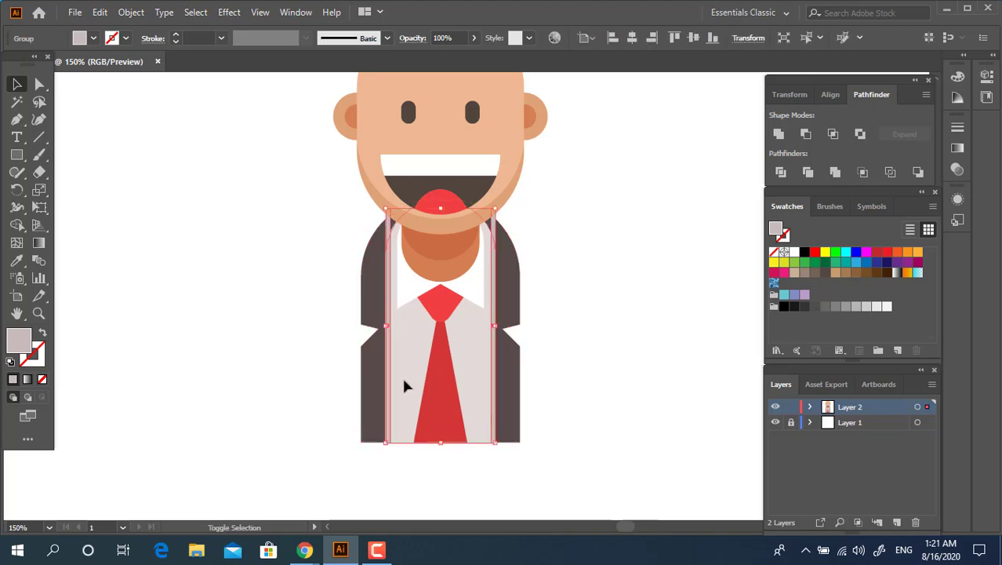
pyautogui.rightClick(459, 331)
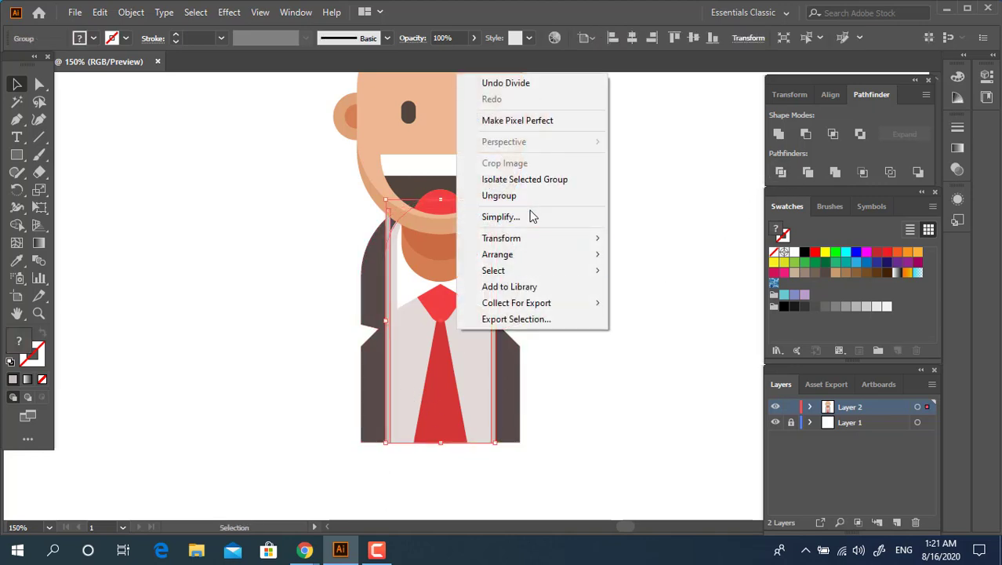
pyautogui.click(502, 195)
pyautogui.click(593, 248)
pyautogui.click(497, 223)
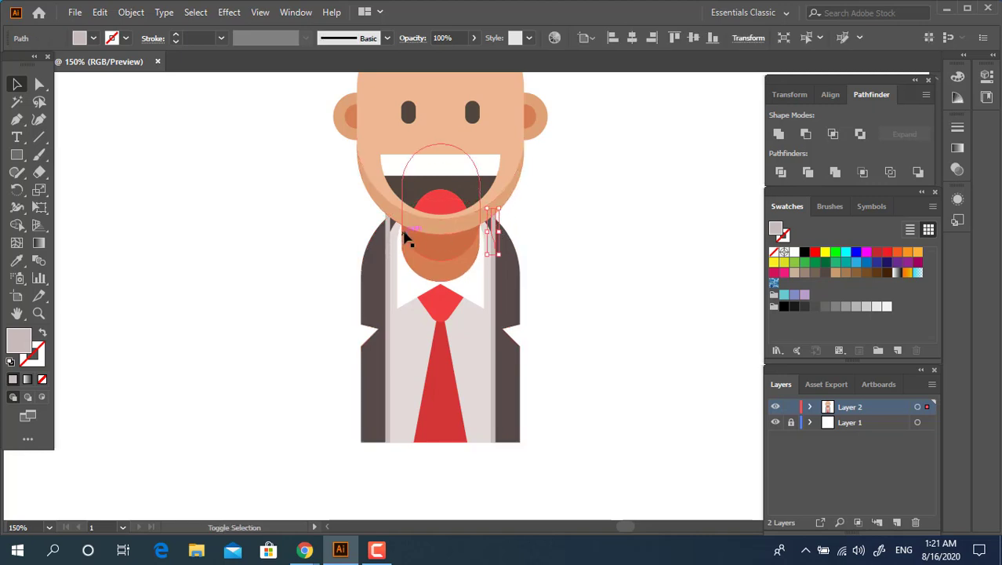
pyautogui.click(632, 362)
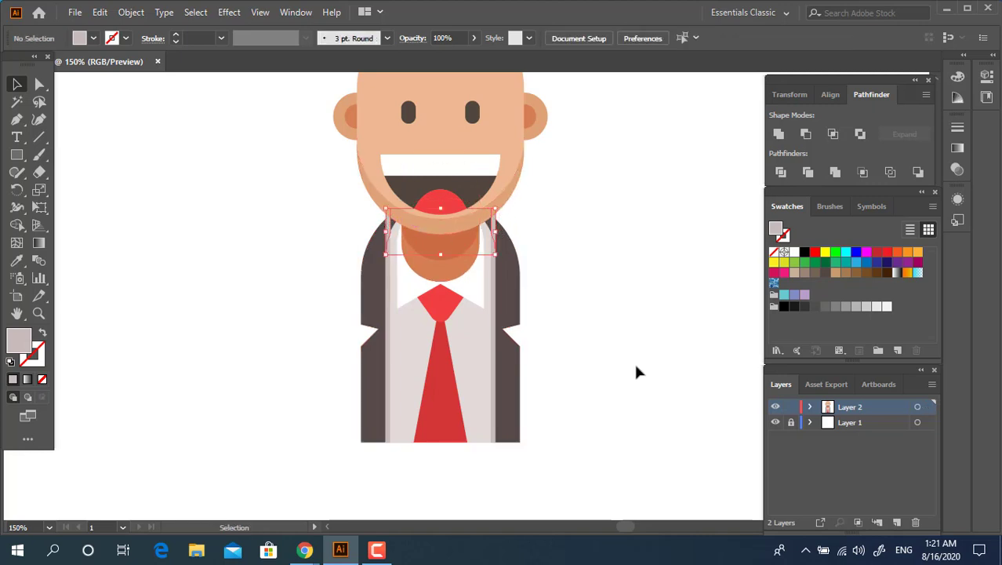
# Step: Make a copy of the white collar, offset slightly downwards below the original
pyautogui.press('z')
pyautogui.click(479, 322)
pyautogui.moveTo(557, 448); pyautogui.dragTo(564, 409)
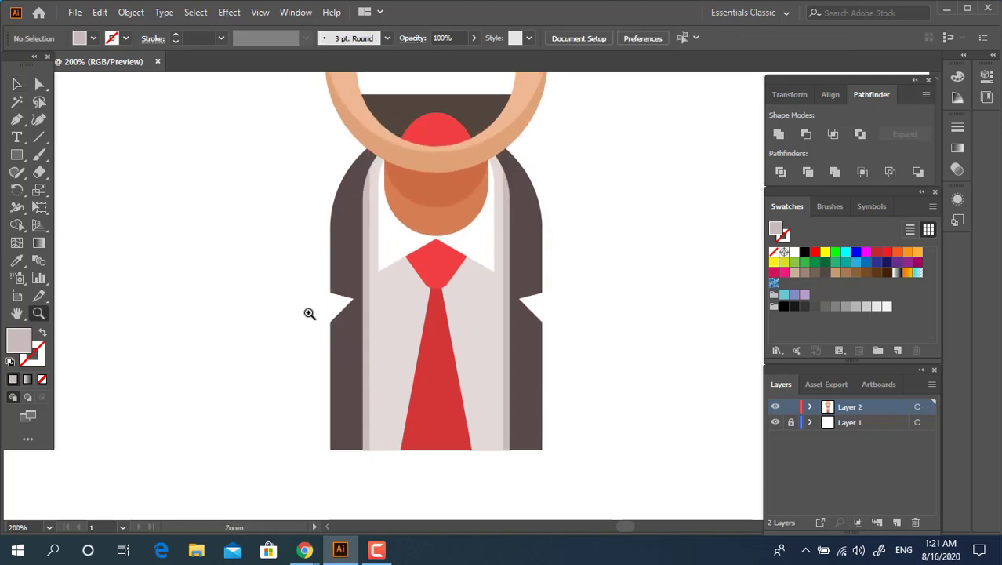
pyautogui.press('v')
pyautogui.moveTo(481, 245); pyautogui.dragTo(480, 255)
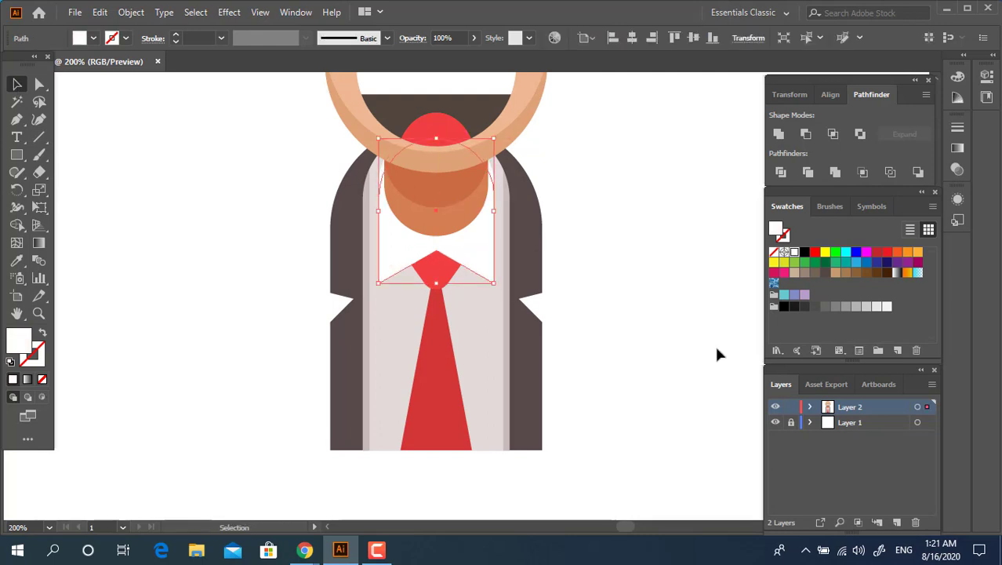
# Step: Fill the offset collar copy with the side strips' grey and arrange it behind the tie knot as a shadow
pyautogui.click(17, 259)
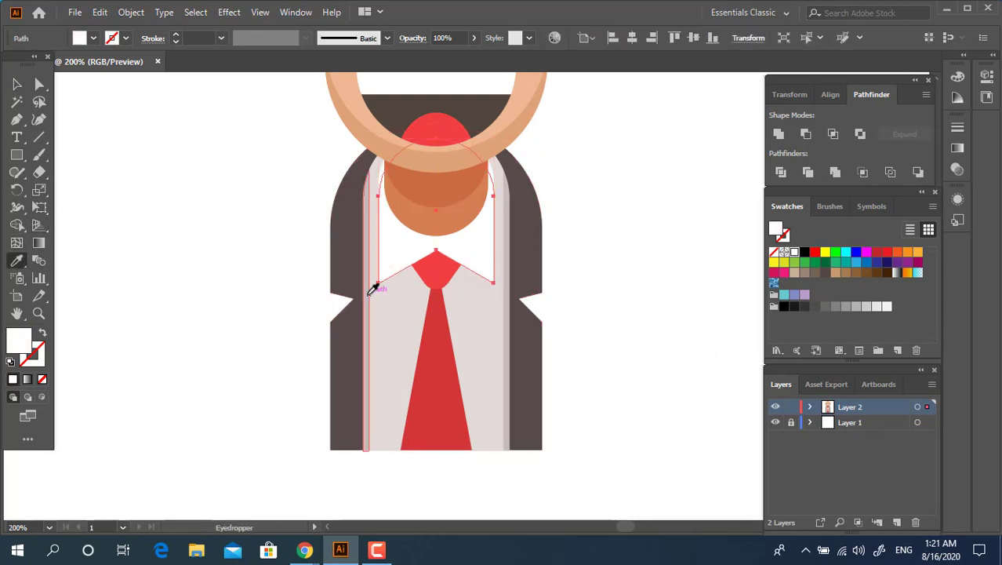
pyautogui.click(368, 289)
pyautogui.click(23, 93)
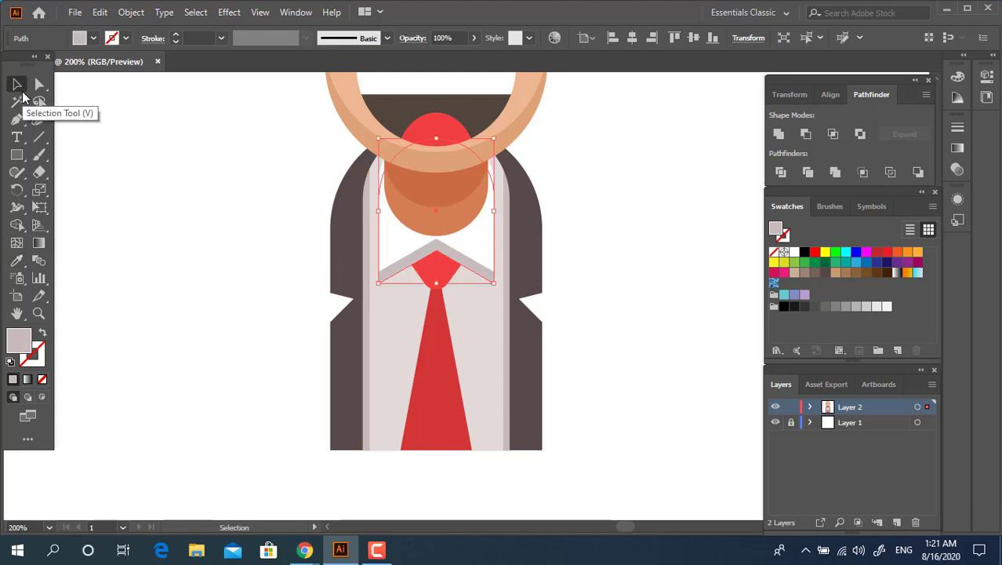
pyautogui.hotkey('ctrl', '[')
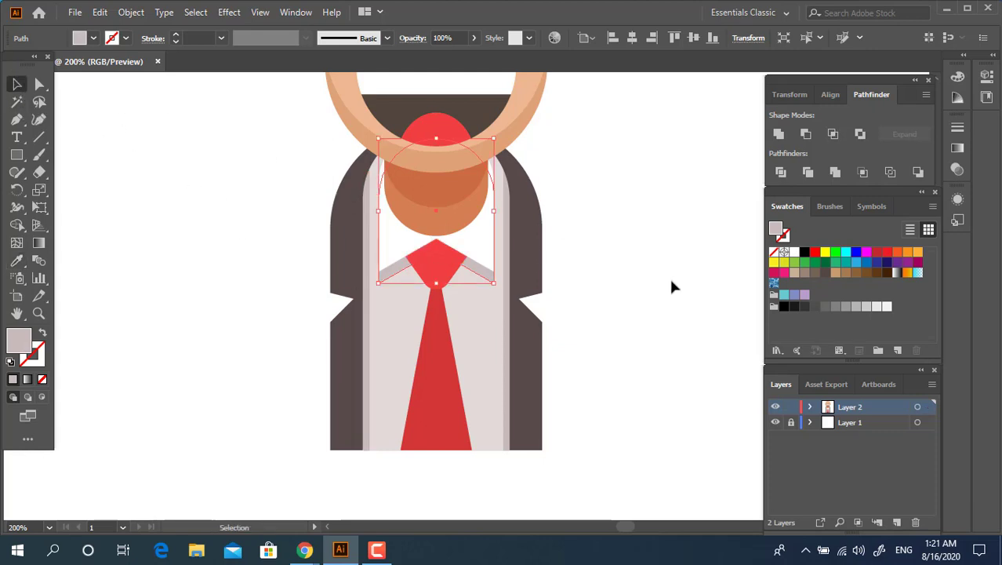
pyautogui.click(671, 280)
# Step: Draw a large rectangle wider than the jacket, from shoulder height to the body's lower edge, and send it to the back
pyautogui.press('z')
pyautogui.keyDown('alt'); pyautogui.click(568, 267); pyautogui.keyUp('alt')
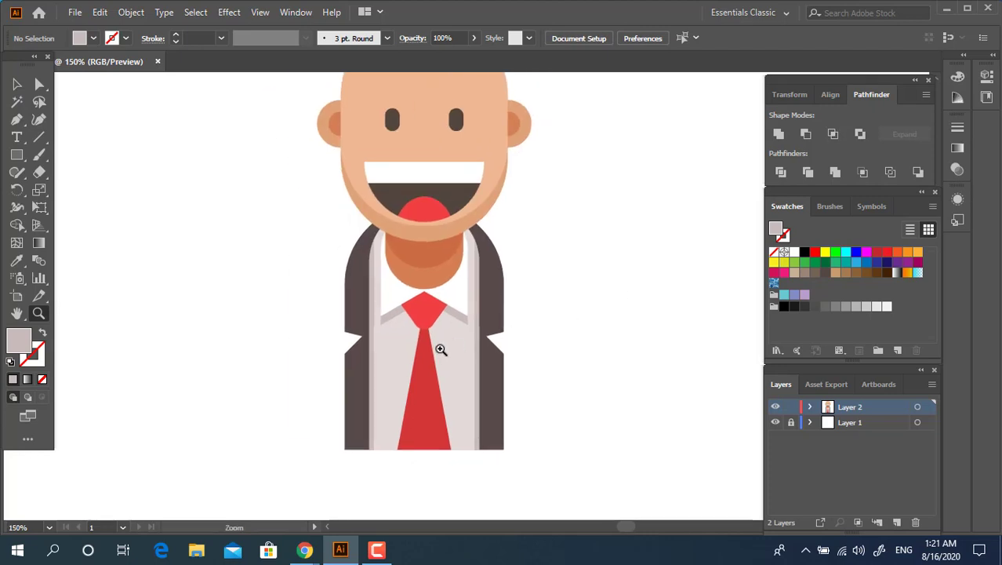
pyautogui.moveTo(439, 349); pyautogui.dragTo(438, 320)
pyautogui.click(17, 156)
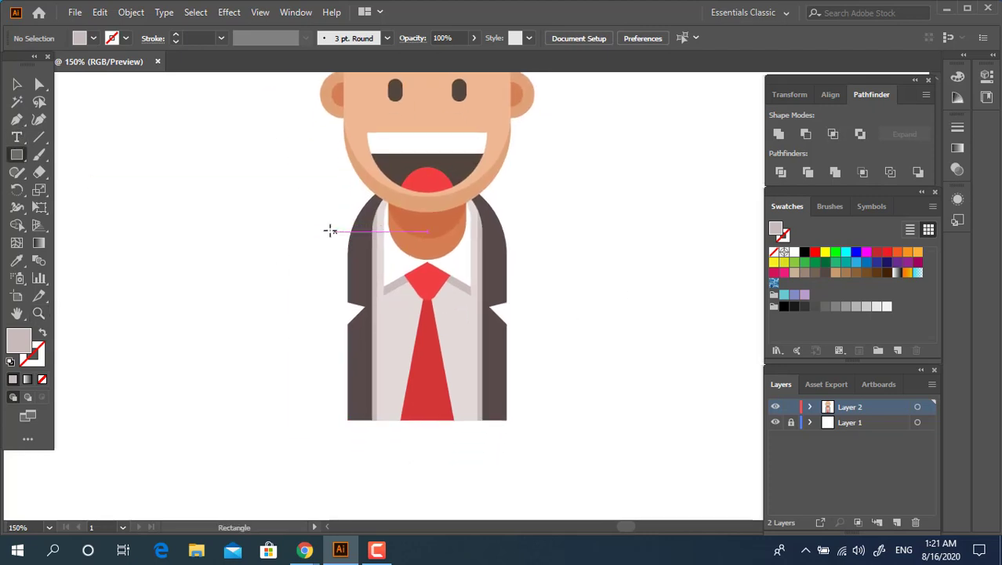
pyautogui.moveTo(320, 225); pyautogui.dragTo(524, 420)
pyautogui.click(17, 84)
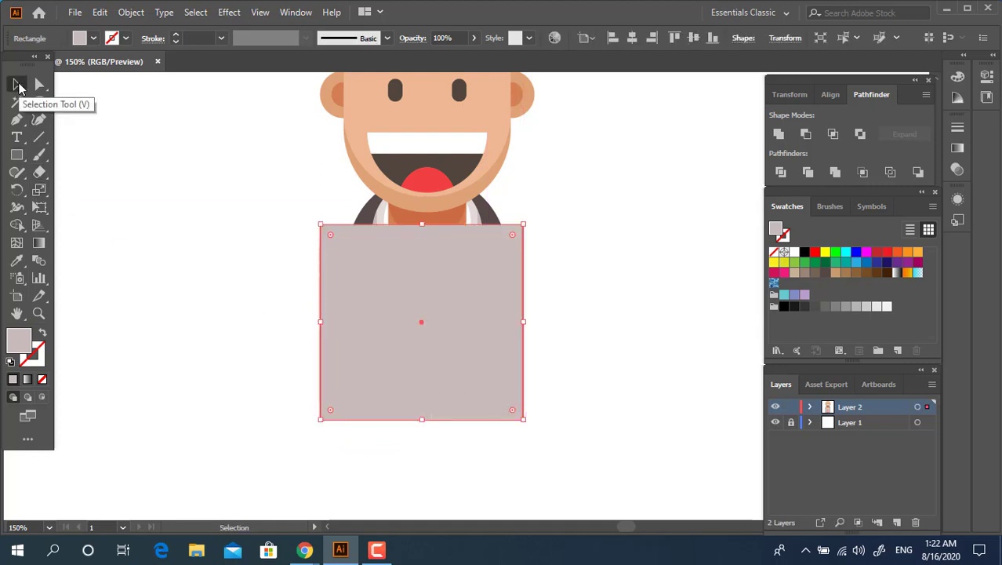
pyautogui.hotkey('ctrl', 'shift', '[')
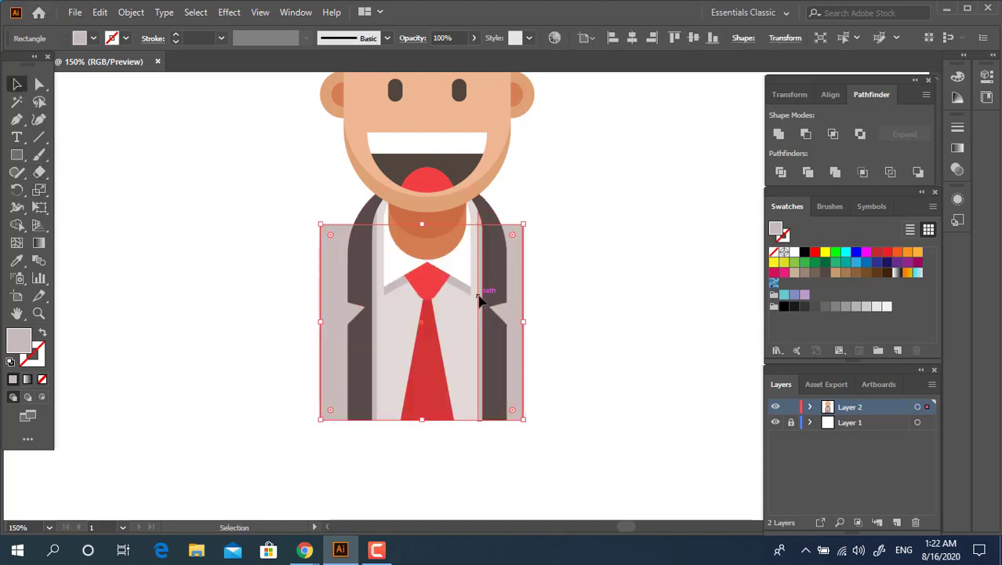
# Step: Group the shirt with its two grey side strips
pyautogui.click(486, 293)
pyautogui.keyDown('shift'); pyautogui.click(377, 303); pyautogui.keyUp('shift')
pyautogui.keyDown('shift'); pyautogui.click(394, 306); pyautogui.keyUp('shift')
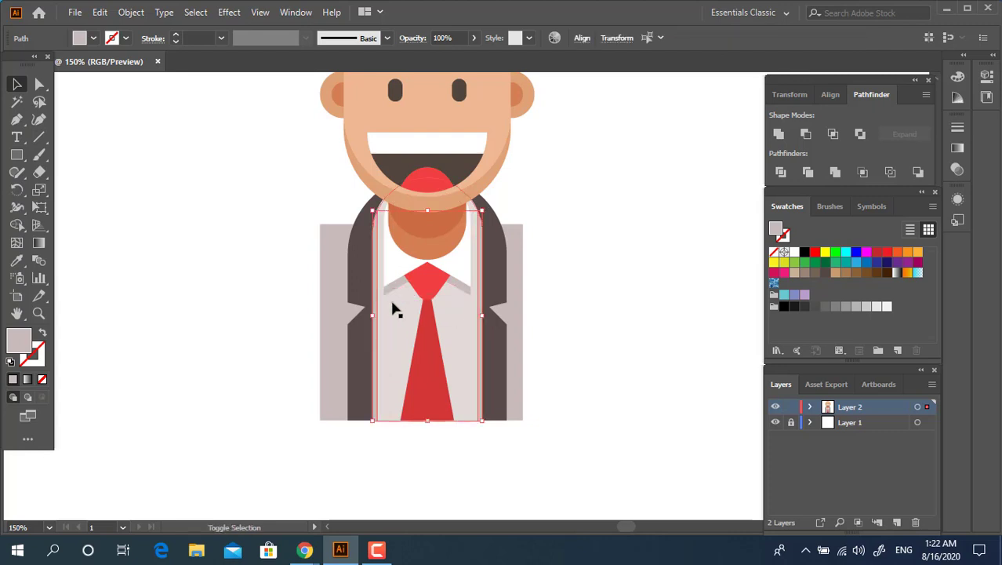
pyautogui.rightClick(458, 317)
pyautogui.click(508, 112)
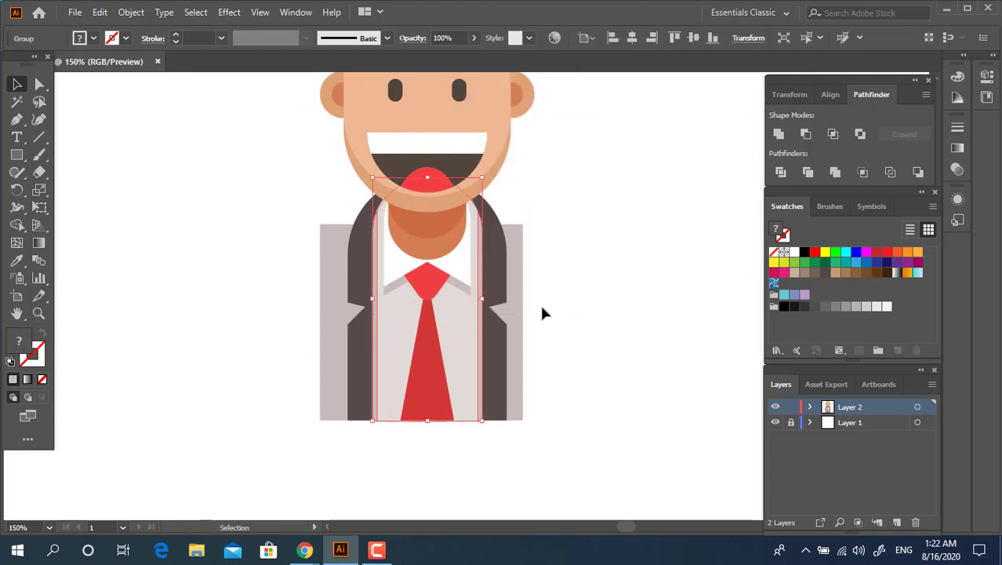
pyautogui.click(541, 313)
# Step: Fully round the upper corners of the back rectangle and stretch its upper edge up to the chin
pyautogui.press('a')
pyautogui.moveTo(214, 197); pyautogui.dragTo(337, 256)
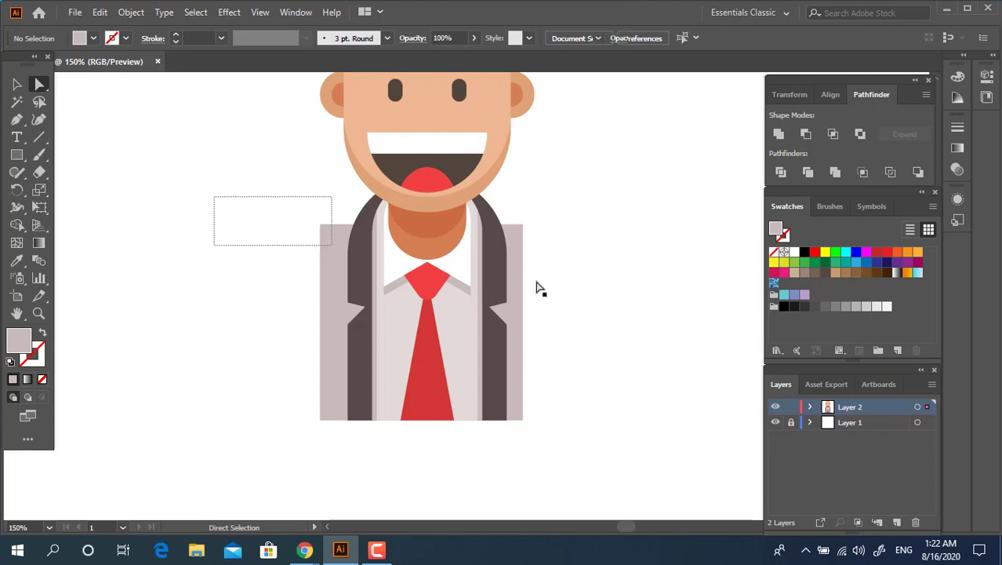
pyautogui.moveTo(576, 281); pyautogui.dragTo(479, 408)
pyautogui.click(19, 84)
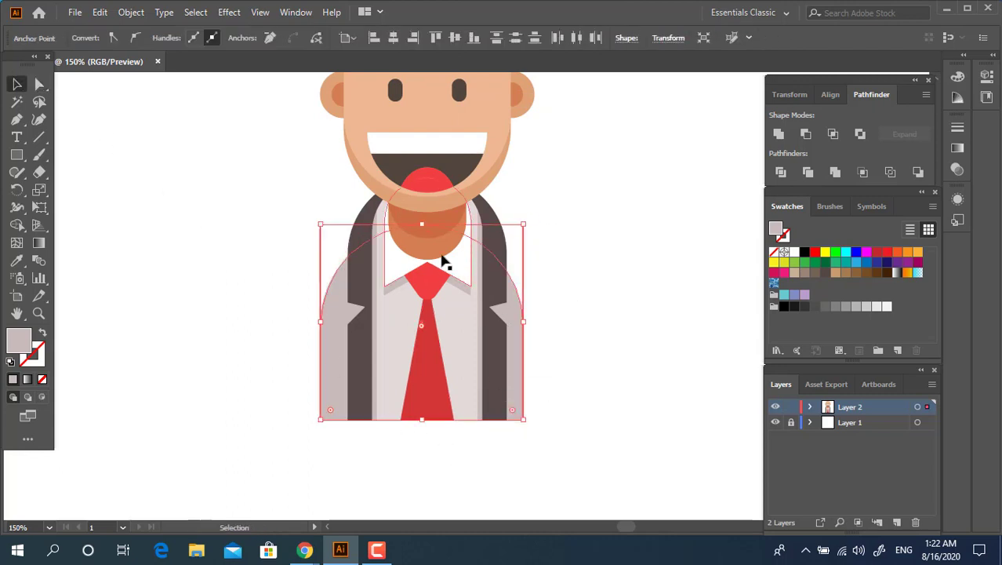
pyautogui.moveTo(421, 225); pyautogui.dragTo(428, 197)
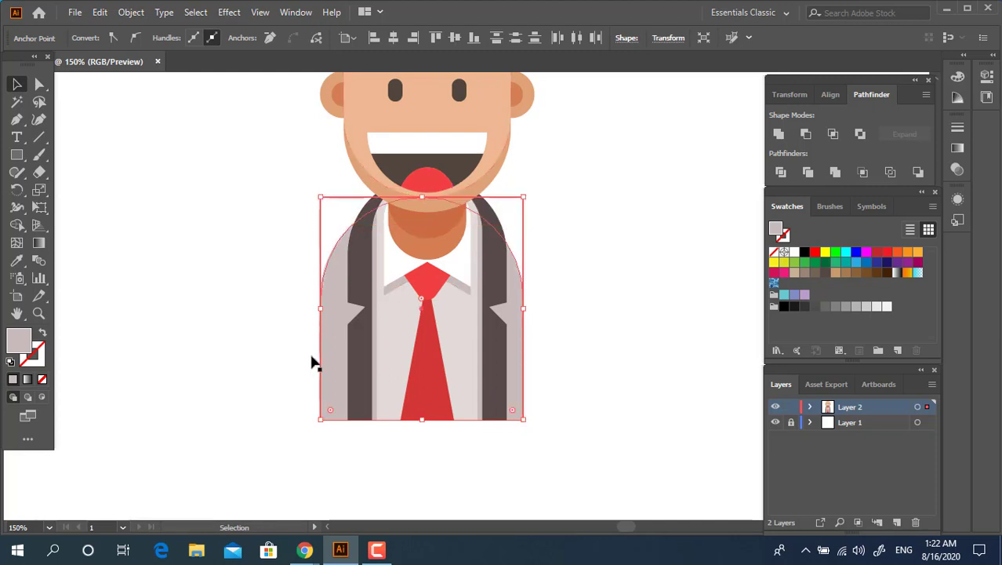
# Step: Fill the rounded back shape with a slightly lighter shade of the jacket's brown and deselect it
pyautogui.click(16, 259)
pyautogui.click(363, 342)
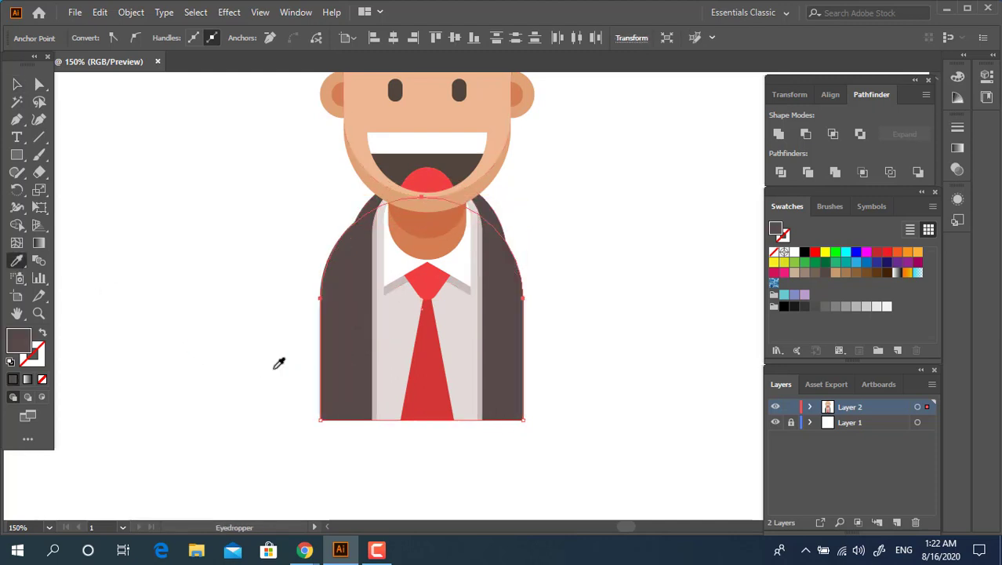
pyautogui.doubleClick(20, 342)
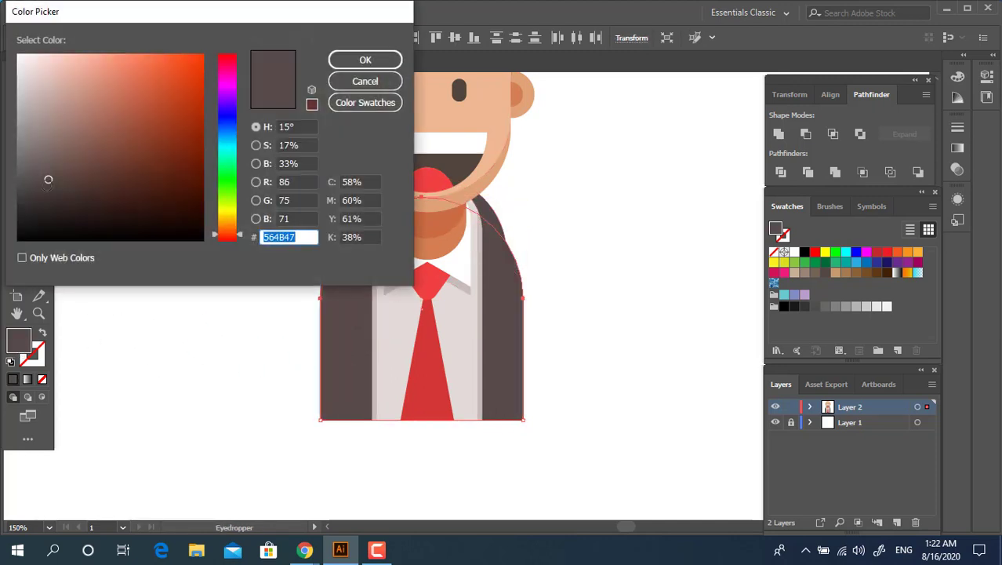
pyautogui.moveTo(48, 180)
pyautogui.mouseDown()
pyautogui.moveTo(43, 168)
pyautogui.moveTo(51, 163)
pyautogui.mouseUp()
pyautogui.click(365, 60)
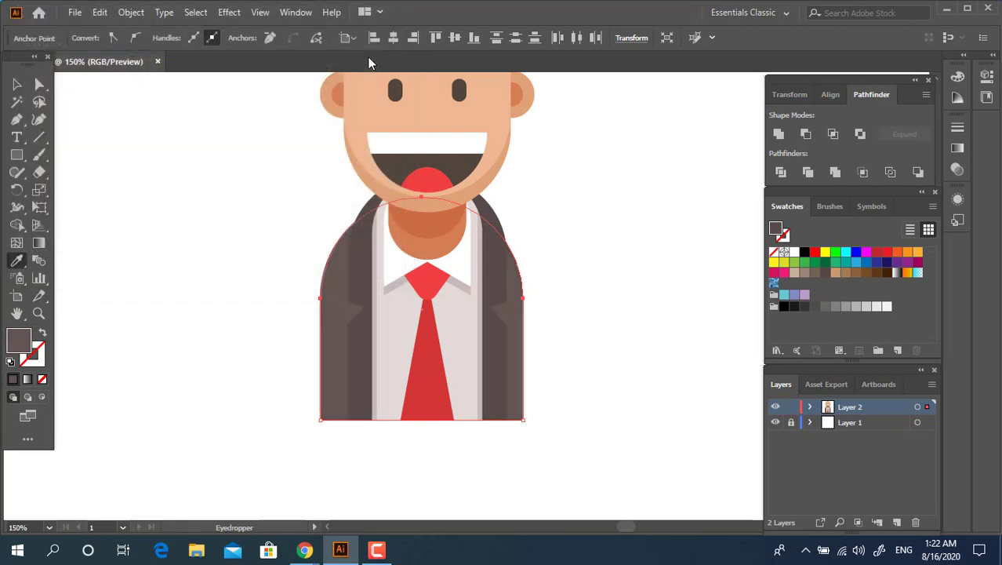
pyautogui.click(17, 83)
pyautogui.press('z')
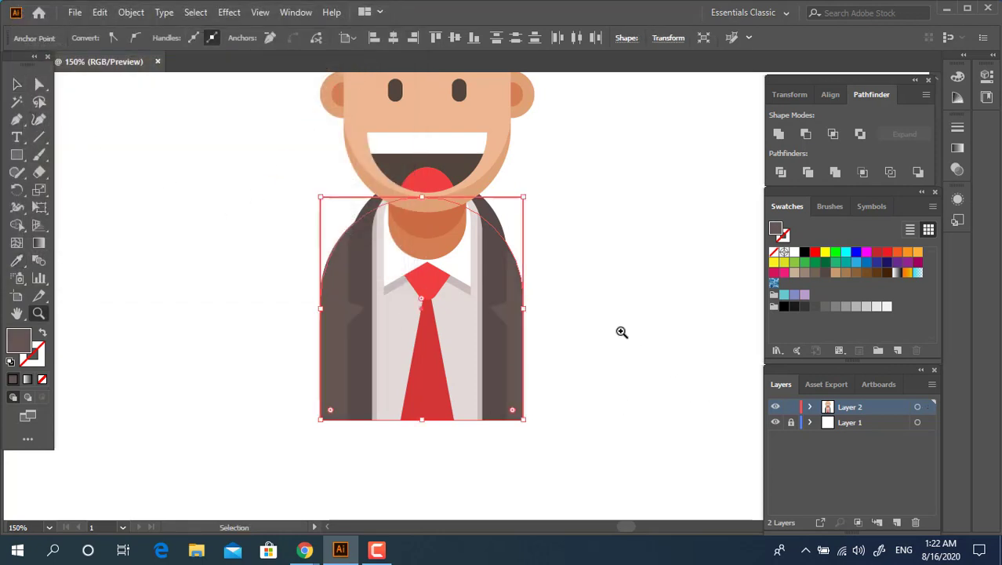
pyautogui.hotkey('ctrl', 'shift', 'a')
# Step: Select all of the character's shapes and align them to a common horizontal centre
pyautogui.keyDown('alt'); pyautogui.click(577, 318); pyautogui.keyUp('alt')
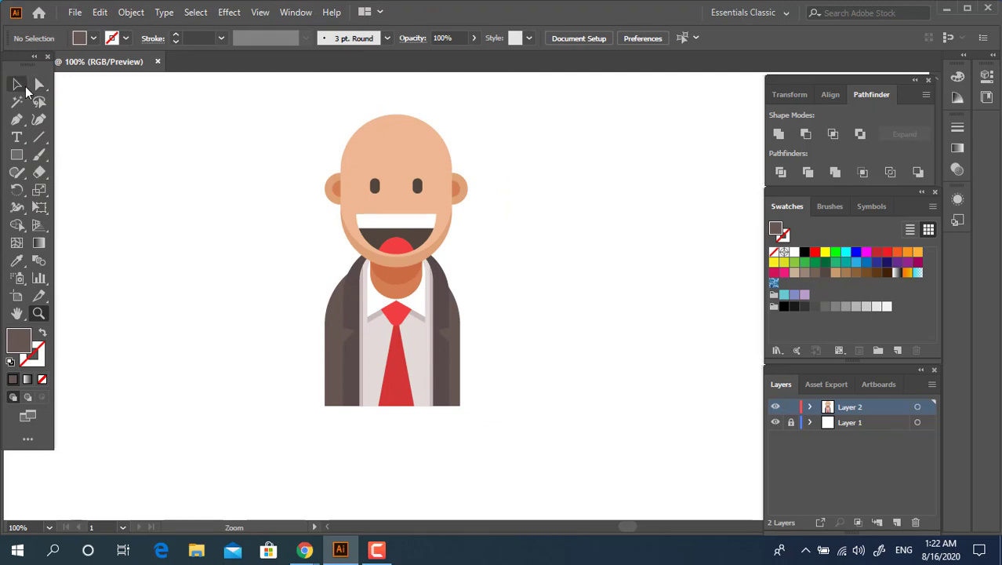
pyautogui.click(16, 84)
pyautogui.moveTo(513, 362); pyautogui.dragTo(246, 125)
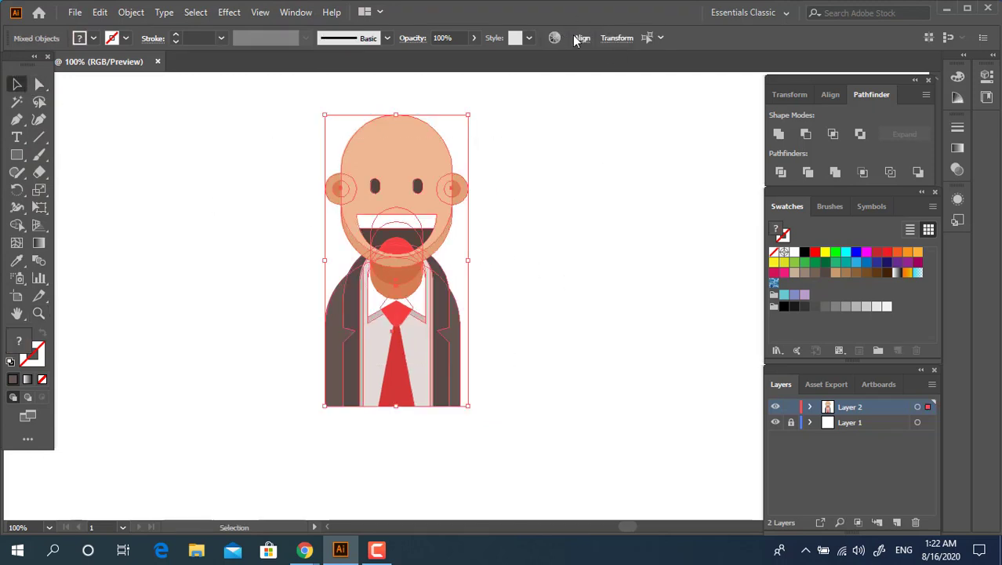
pyautogui.click(581, 38)
pyautogui.click(458, 79)
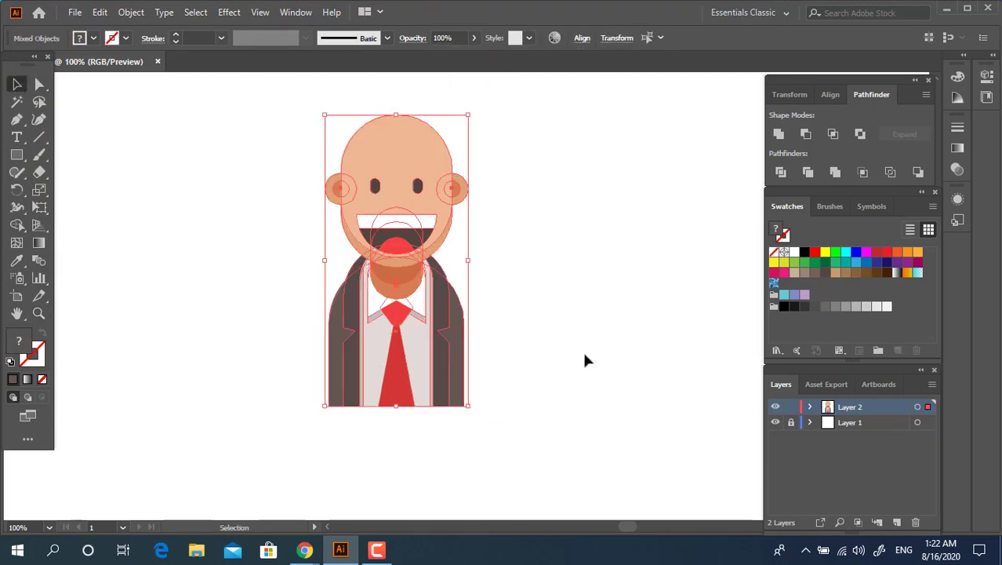
# Step: Widen the rounded brown jacket body slightly and equally on both sides, then deselect it
pyautogui.click(579, 401)
pyautogui.click(469, 347)
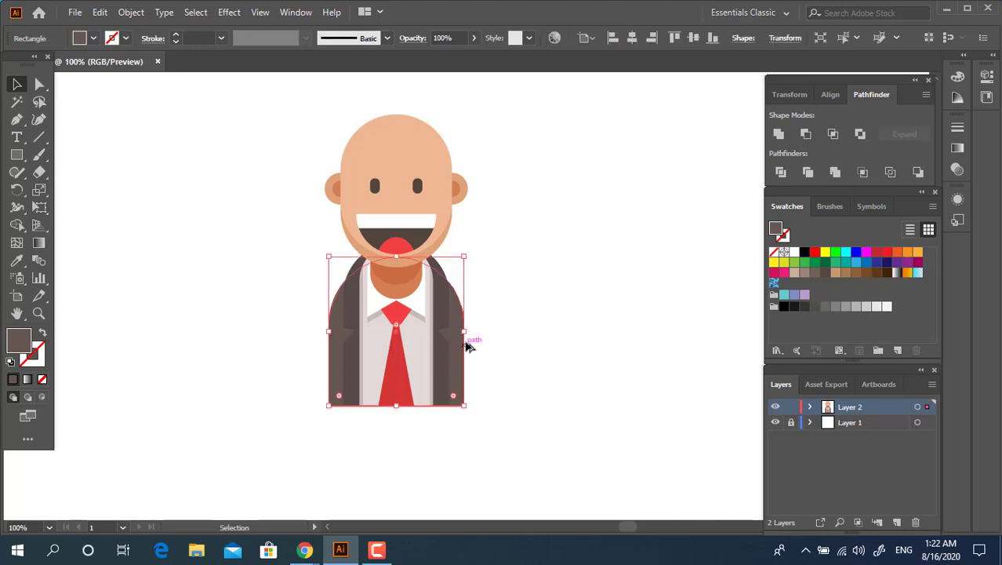
pyautogui.moveTo(465, 331); pyautogui.dragTo(469, 332)
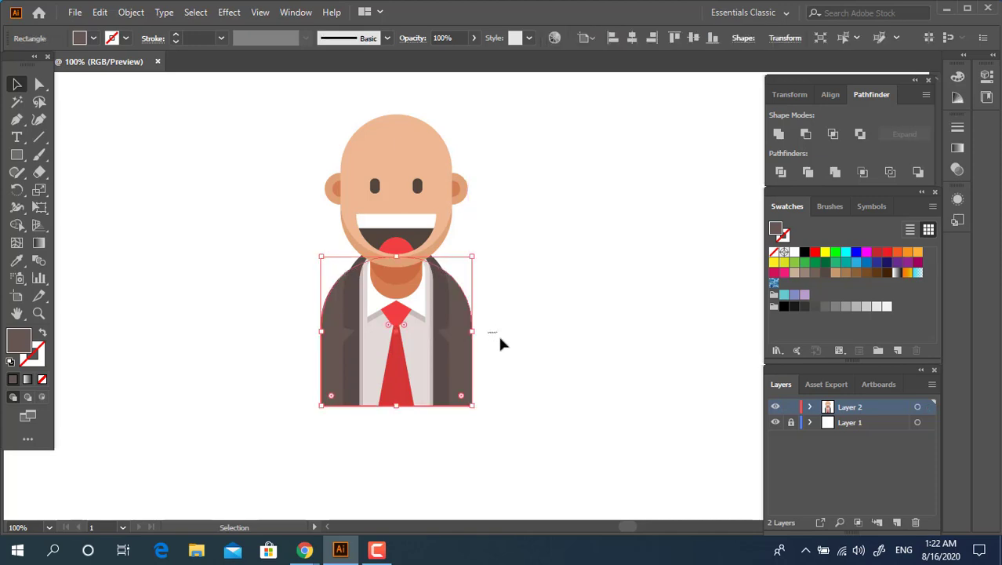
pyautogui.click(501, 343)
pyautogui.click(455, 346)
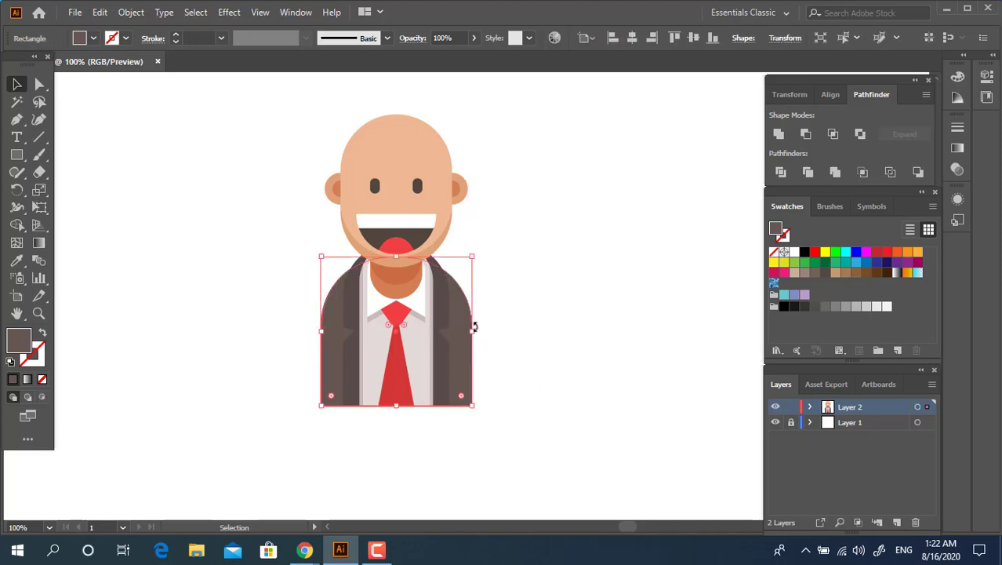
pyautogui.click(601, 372)
# Step: Fill the notched lapel shape of the jacket with the darker brown 443B39 and deselect it
pyautogui.click(350, 352)
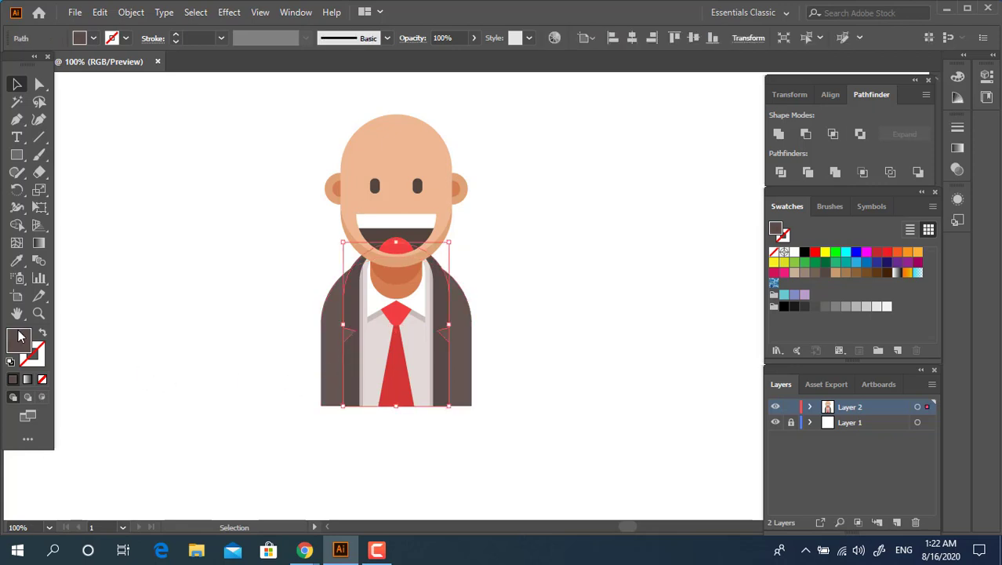
pyautogui.doubleClick(20, 337)
pyautogui.moveTo(50, 176); pyautogui.dragTo(49, 191)
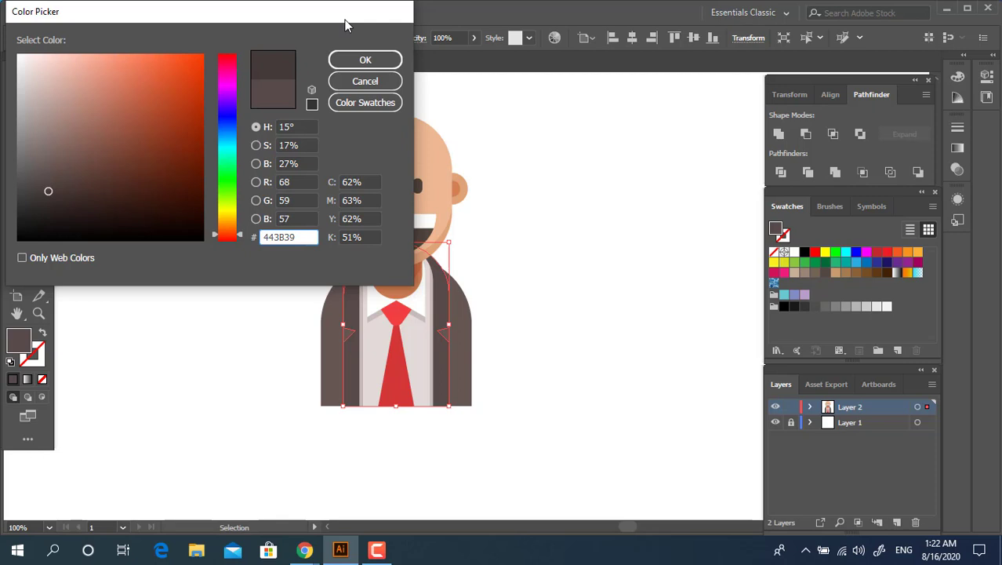
pyautogui.click(357, 60)
pyautogui.click(581, 329)
# Step: Examine the recoloured jacket up close and the whole character at 100%
pyautogui.press('z')
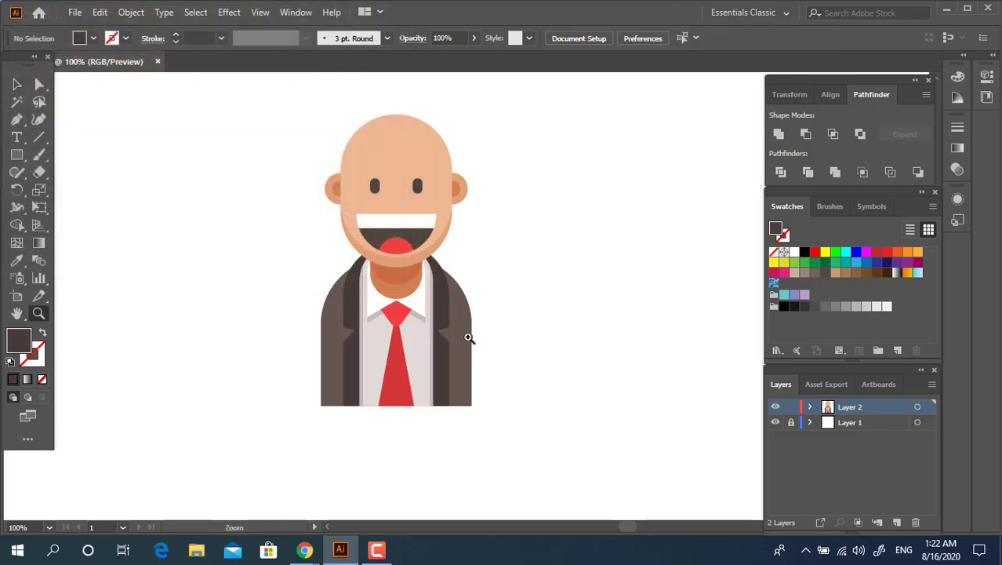
pyautogui.click(474, 338)
pyautogui.press('space')
pyautogui.moveTo(487, 336); pyautogui.dragTo(521, 444)
pyautogui.keyDown('alt'); pyautogui.click(490, 352); pyautogui.keyUp('alt')
pyautogui.press('space')
pyautogui.moveTo(494, 364); pyautogui.dragTo(514, 402)
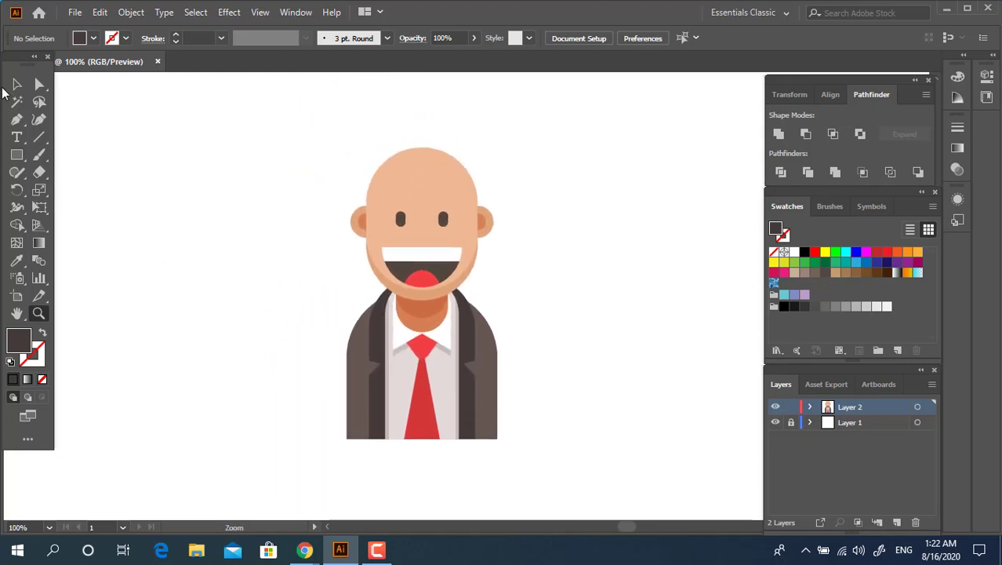
pyautogui.press('v')
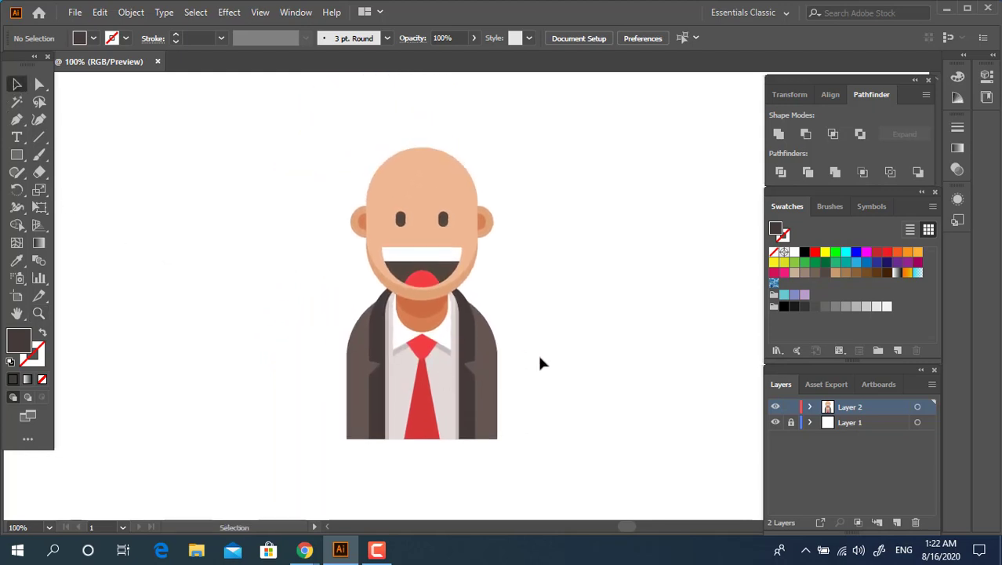